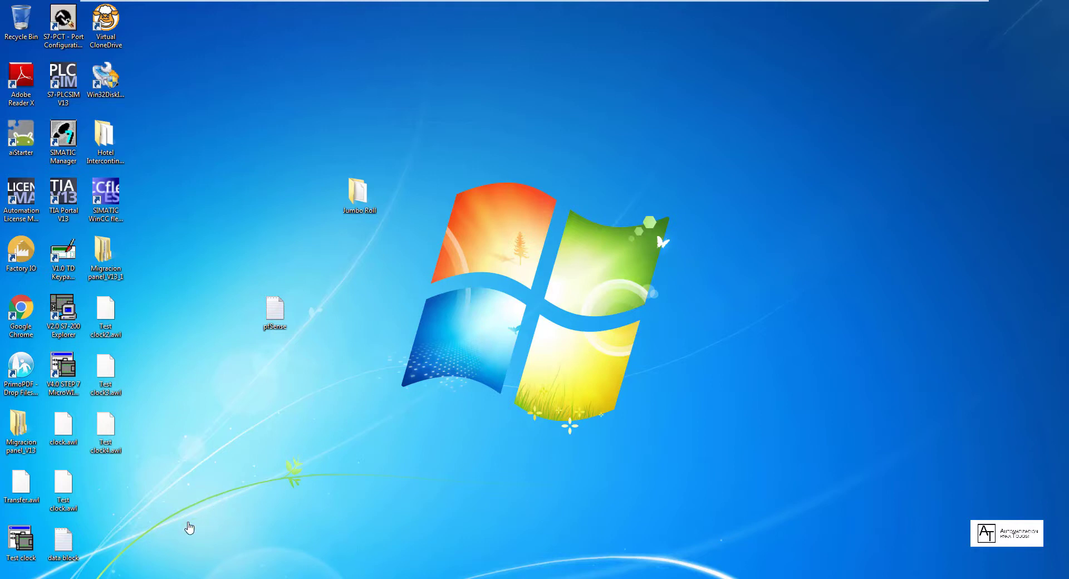
Step: Open the Test clock project from the desktop
{"action": "left_click", "coordinate": [252, 505]}
{"action": "left_click", "coordinate": [23, 540]}
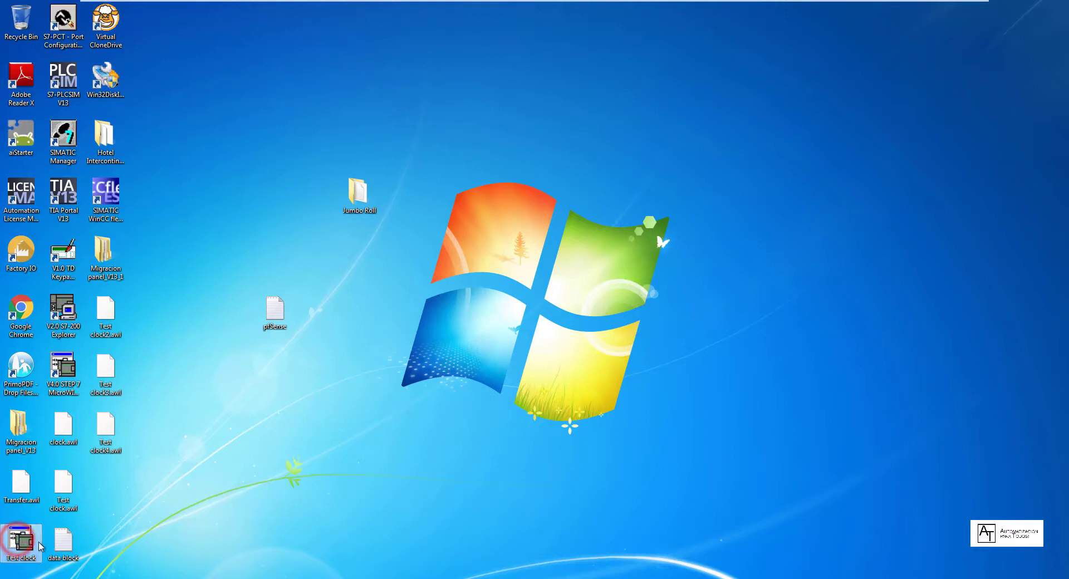
{"action": "double_click", "coordinate": [22, 540]}
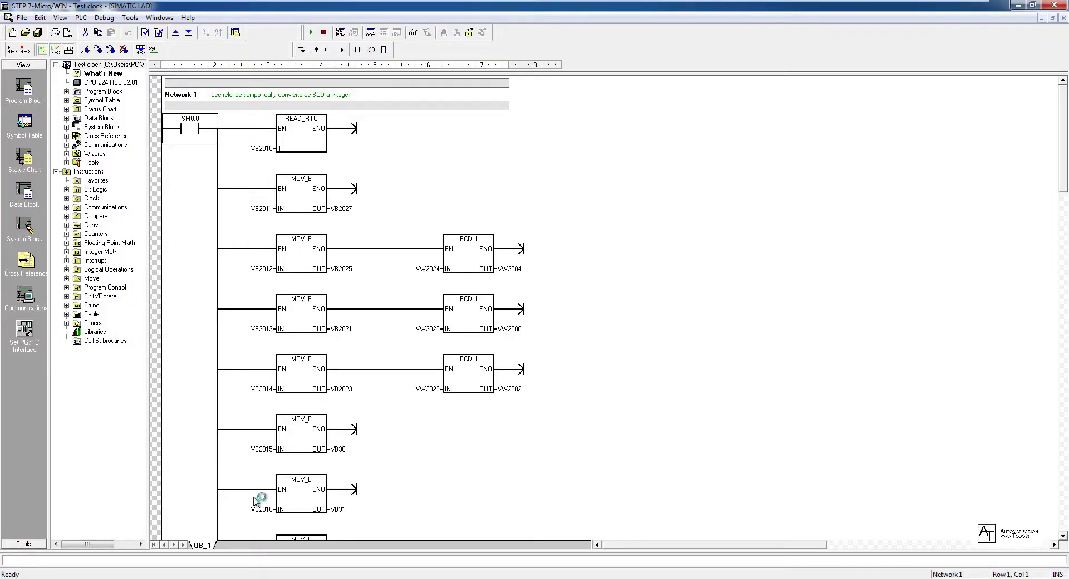
{"action": "left_click", "coordinate": [592, 295]}
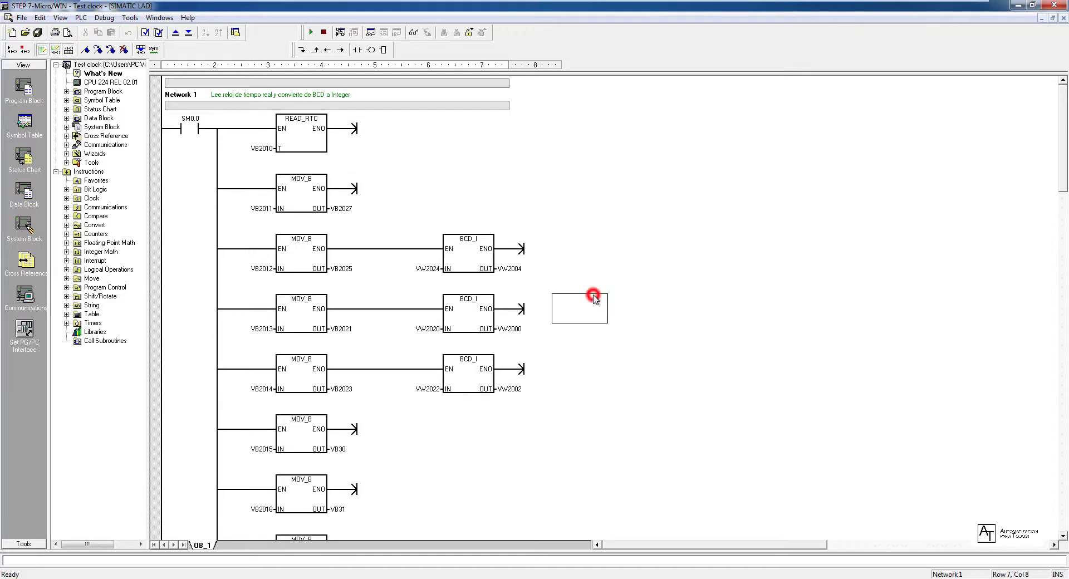
Step: Start a download of the program to the PLC and open its communications settings
{"action": "left_click", "coordinate": [191, 35]}
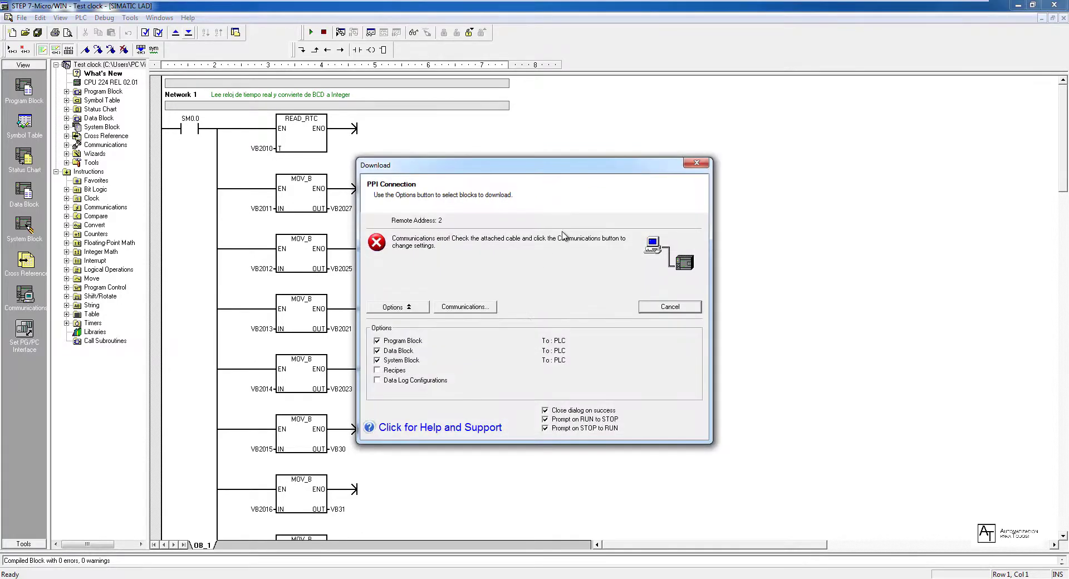
{"action": "left_click_drag", "start_coordinate": [585, 166], "coordinate": [658, 141]}
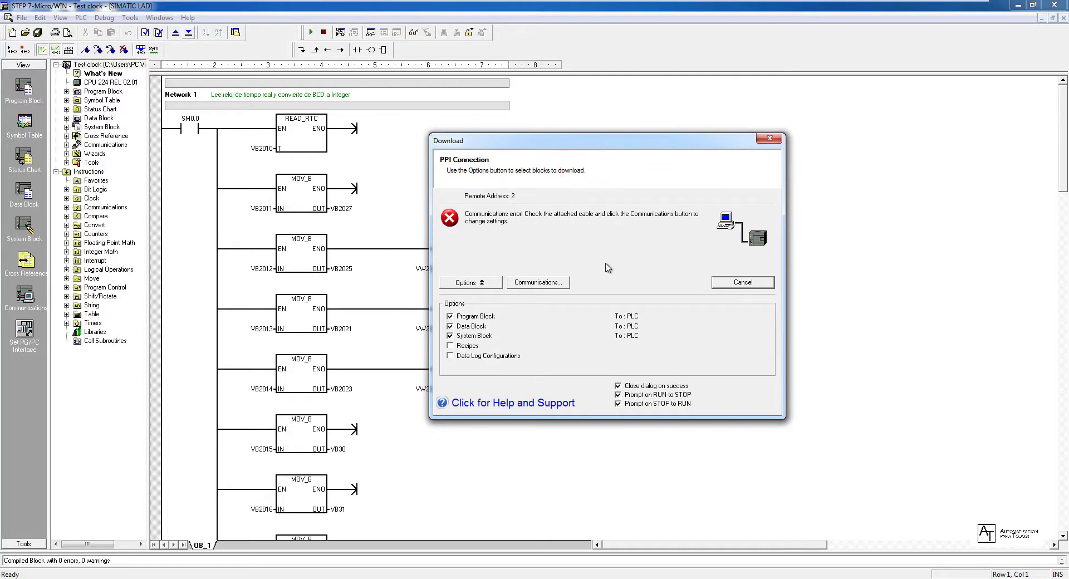
{"action": "left_click", "coordinate": [557, 283]}
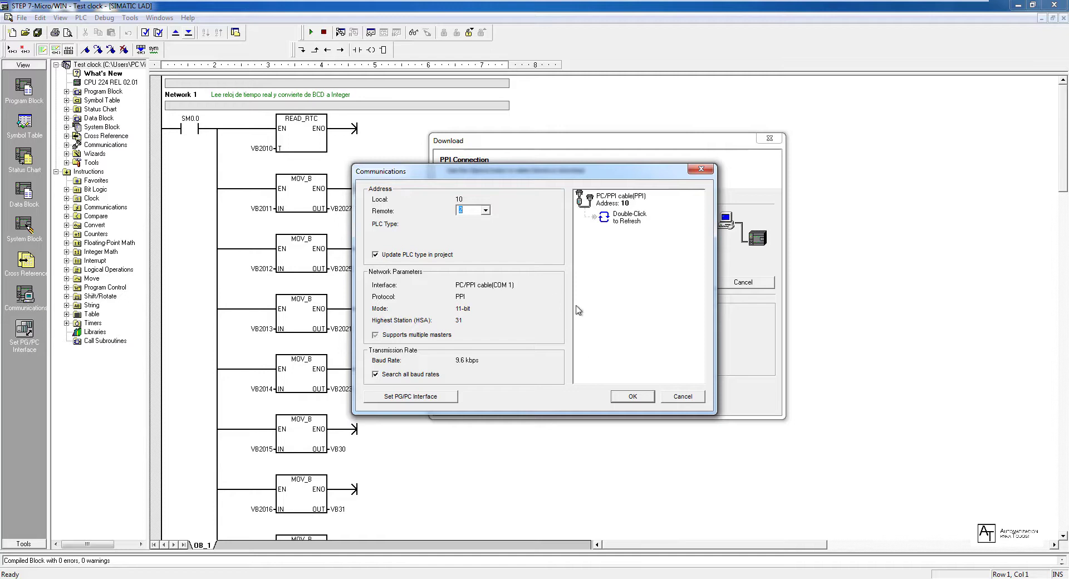
Step: Open the PG/PC interface settings of the PC/PPI cable and place their window beside the communications window
{"action": "left_click", "coordinate": [601, 203]}
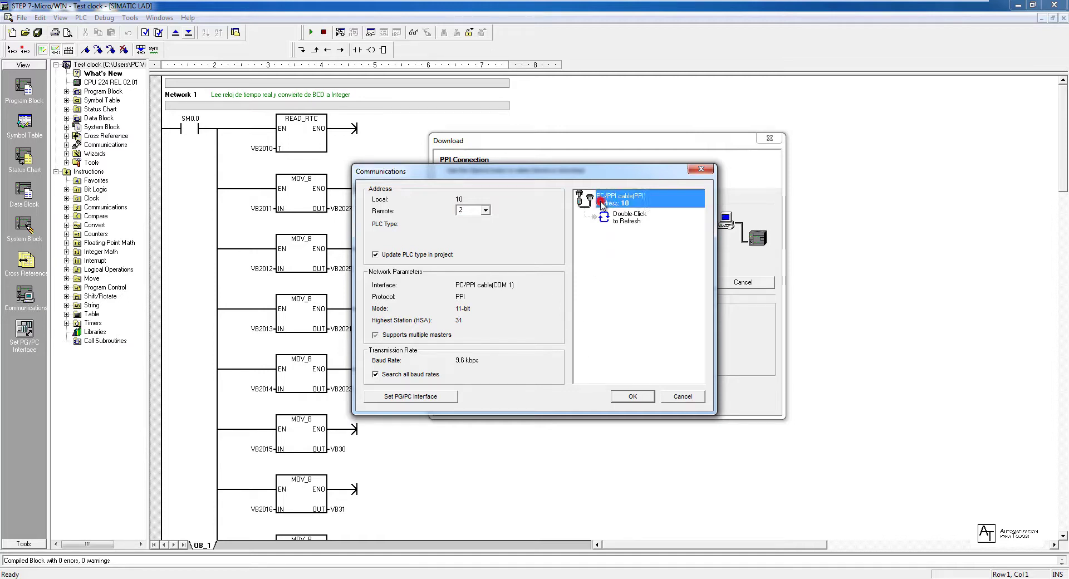
{"action": "double_click", "coordinate": [644, 203]}
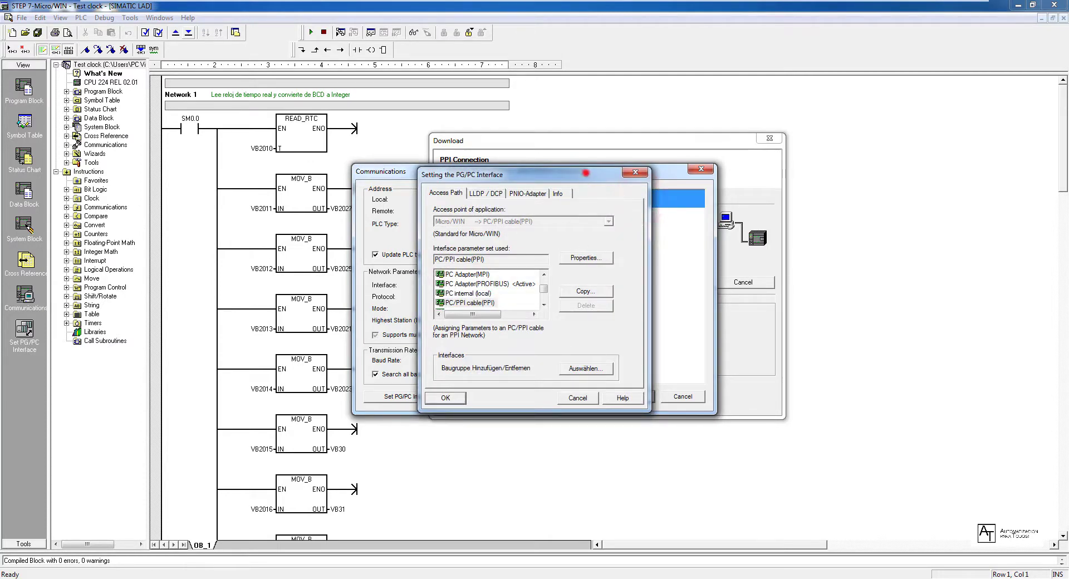
{"action": "left_click_drag", "start_coordinate": [585, 174], "coordinate": [885, 144]}
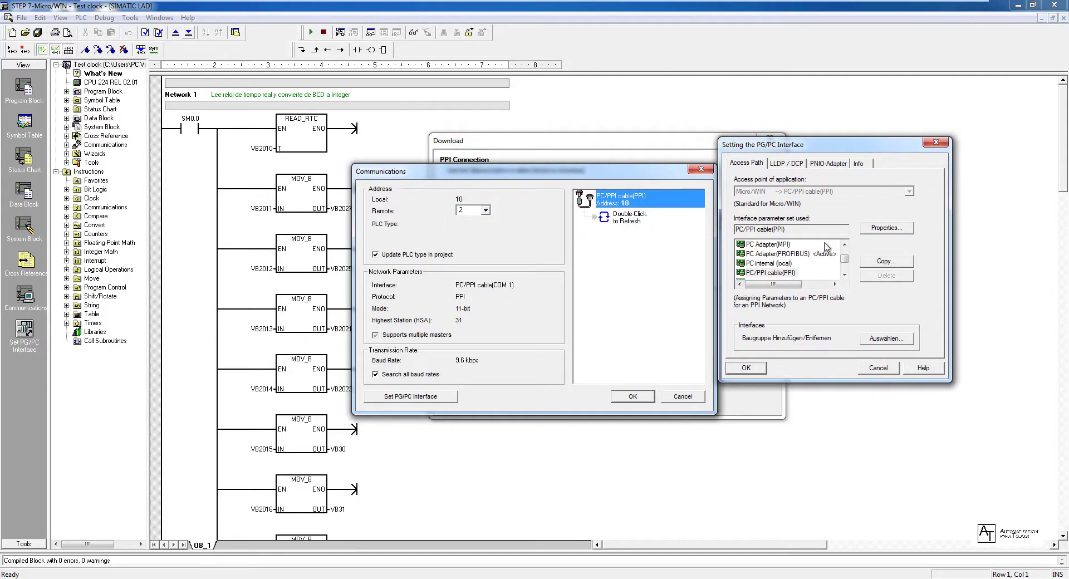
Step: Look through the available interface parameter sets to locate PC/PPI cable(PPI)
{"action": "left_click", "coordinate": [844, 251]}
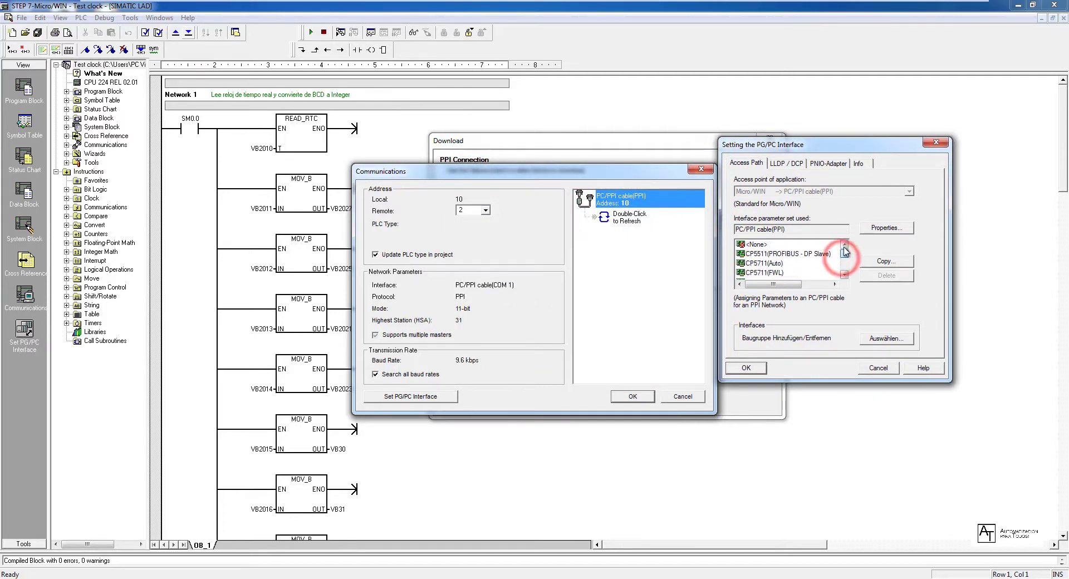
{"action": "left_click", "coordinate": [845, 275]}
{"action": "left_click", "coordinate": [845, 275]}
{"action": "left_click", "coordinate": [844, 275]}
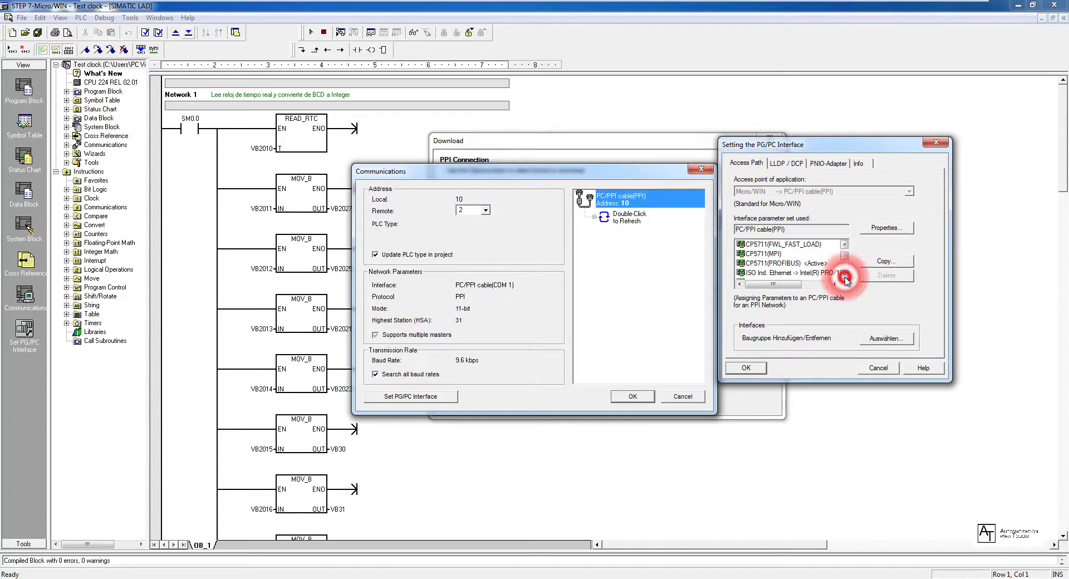
{"action": "left_click", "coordinate": [845, 275]}
{"action": "left_click", "coordinate": [844, 275]}
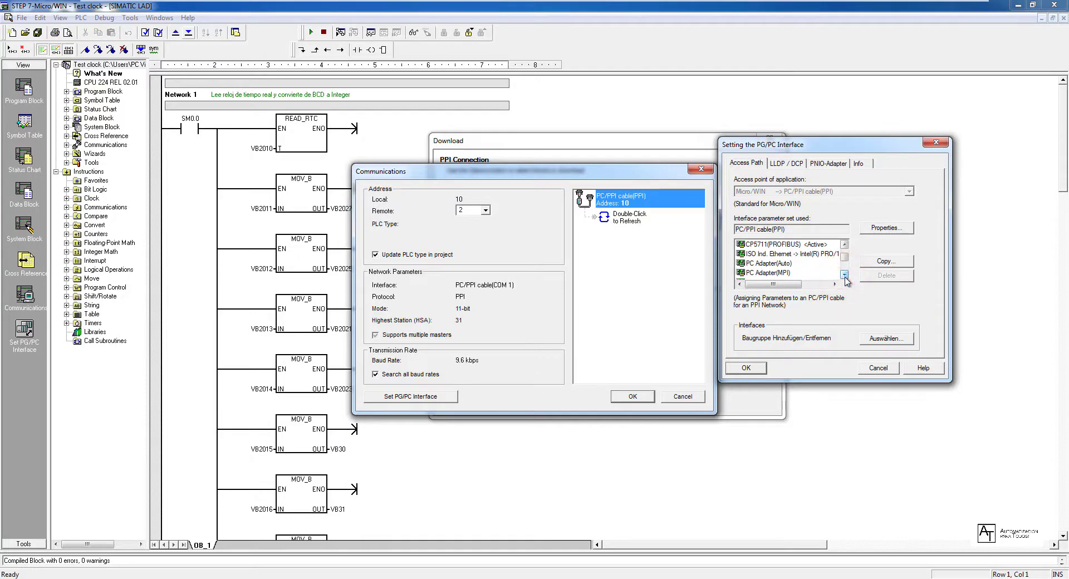
{"action": "left_click", "coordinate": [844, 274]}
{"action": "left_click", "coordinate": [845, 275]}
{"action": "left_click", "coordinate": [844, 275]}
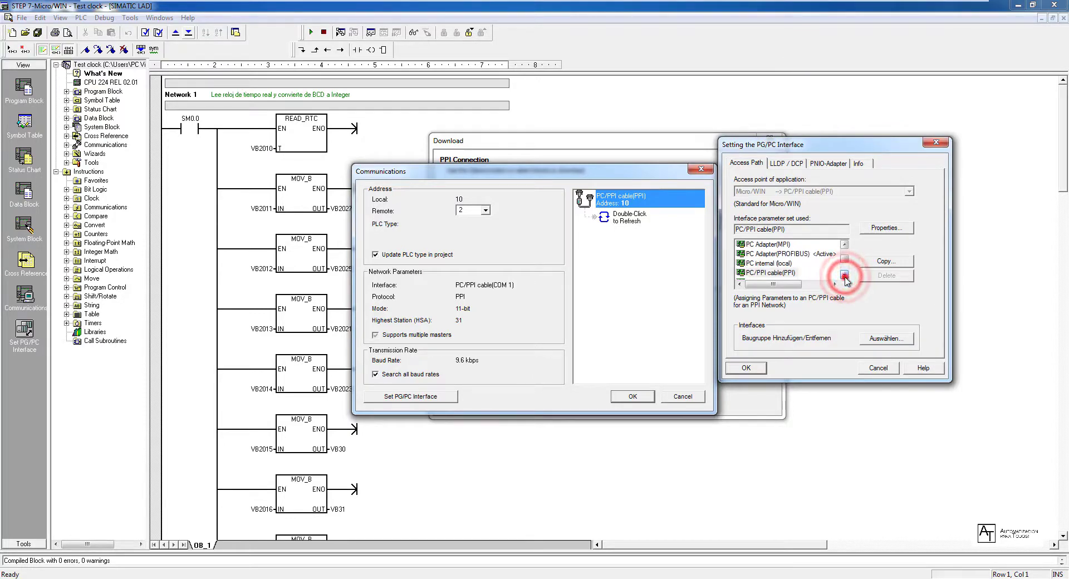
{"action": "left_click", "coordinate": [844, 275]}
{"action": "left_click", "coordinate": [845, 275]}
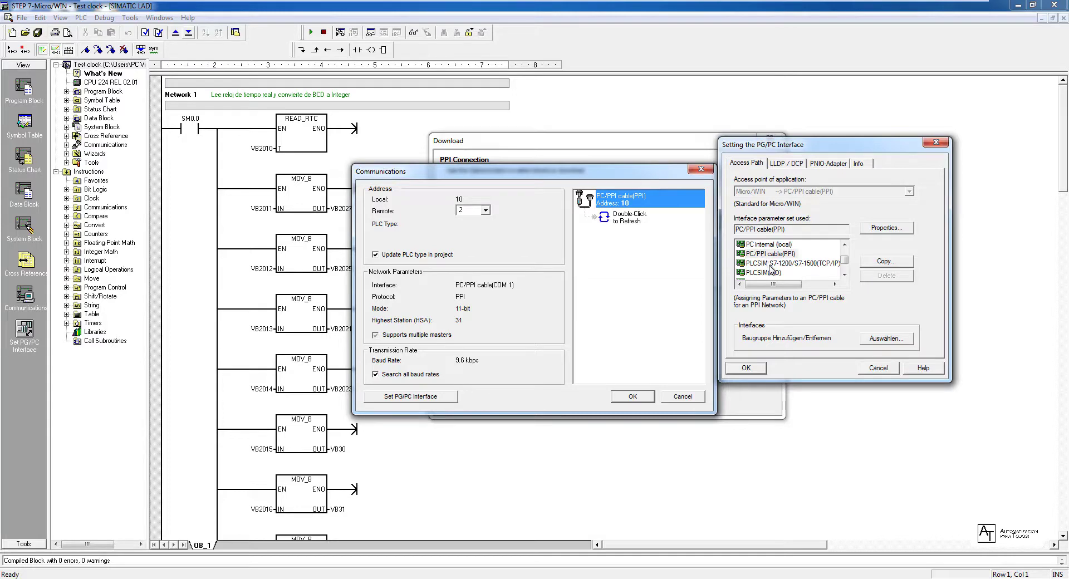
Step: Open the properties of the PC/PPI cable(PPI) interface and check its station address and transmission rate options
{"action": "left_click", "coordinate": [886, 227]}
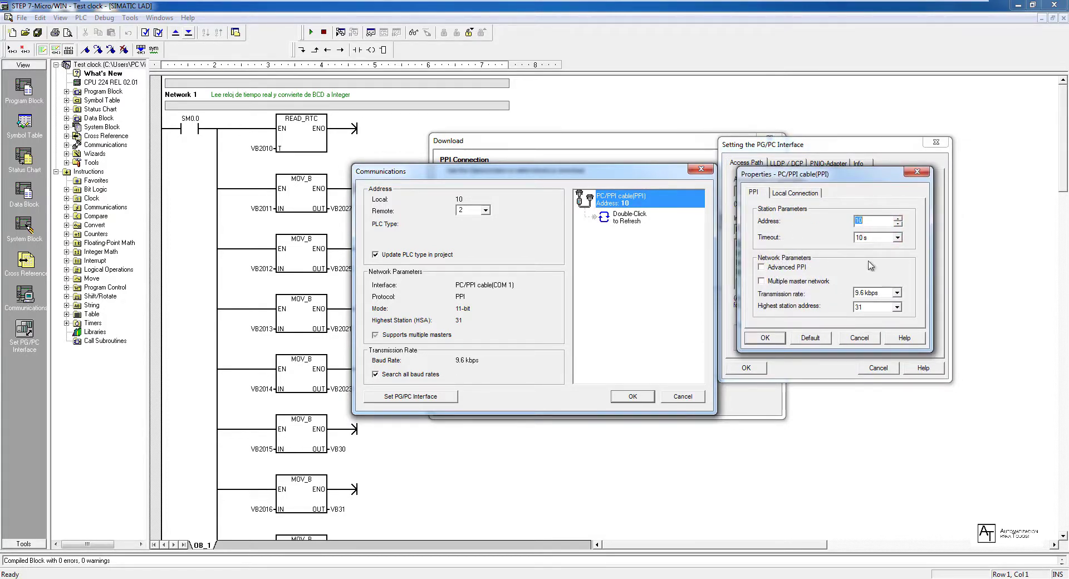
{"action": "double_click", "coordinate": [870, 223]}
{"action": "left_click", "coordinate": [897, 292]}
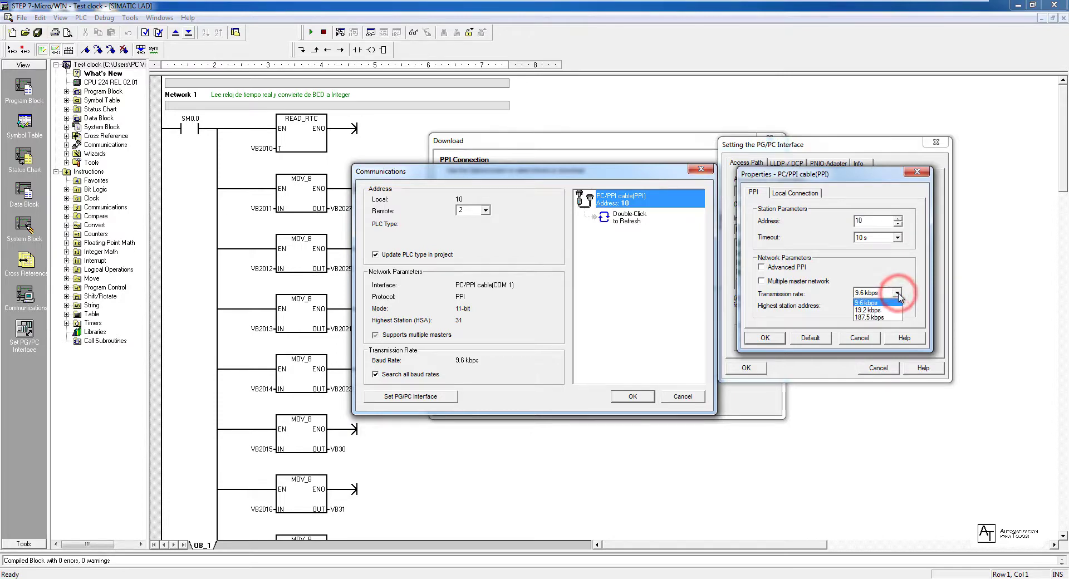
{"action": "left_click", "coordinate": [897, 293]}
Step: Set the PC/PPI cable's local connection to USB and apply the interface settings
{"action": "left_click", "coordinate": [802, 193]}
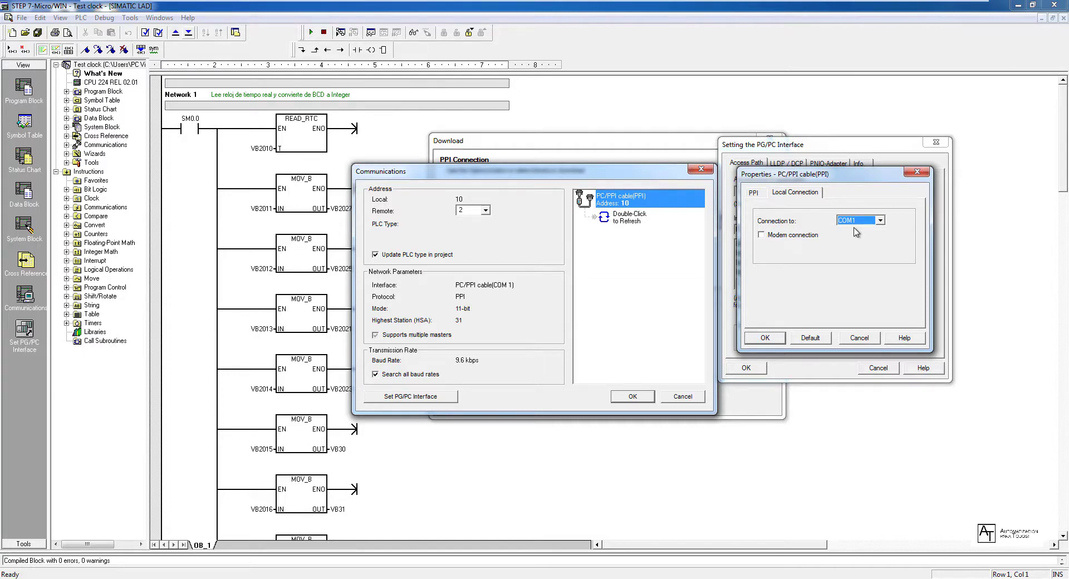
{"action": "left_click", "coordinate": [880, 221]}
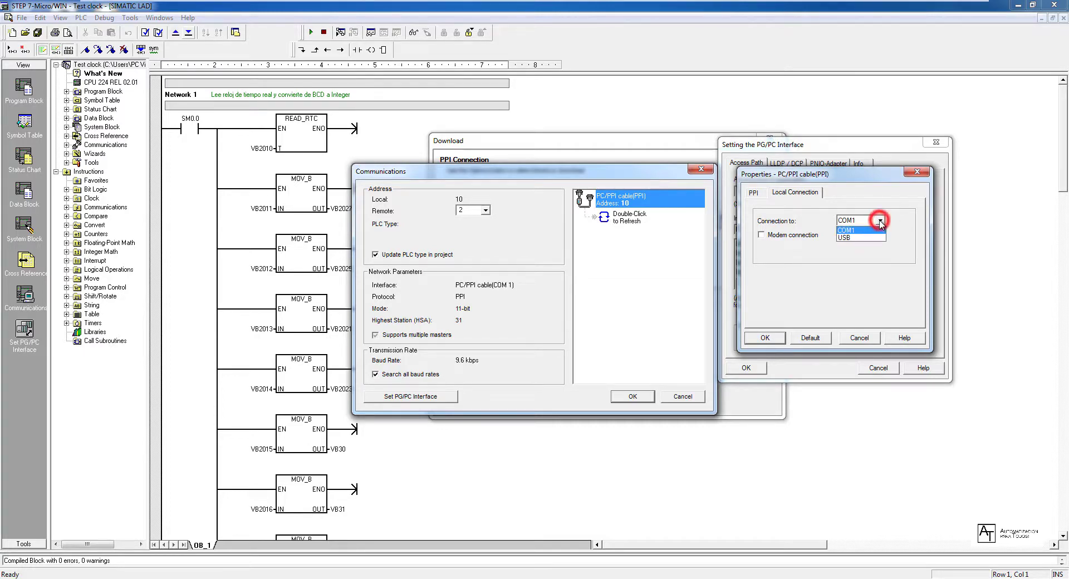
{"action": "left_click", "coordinate": [864, 237]}
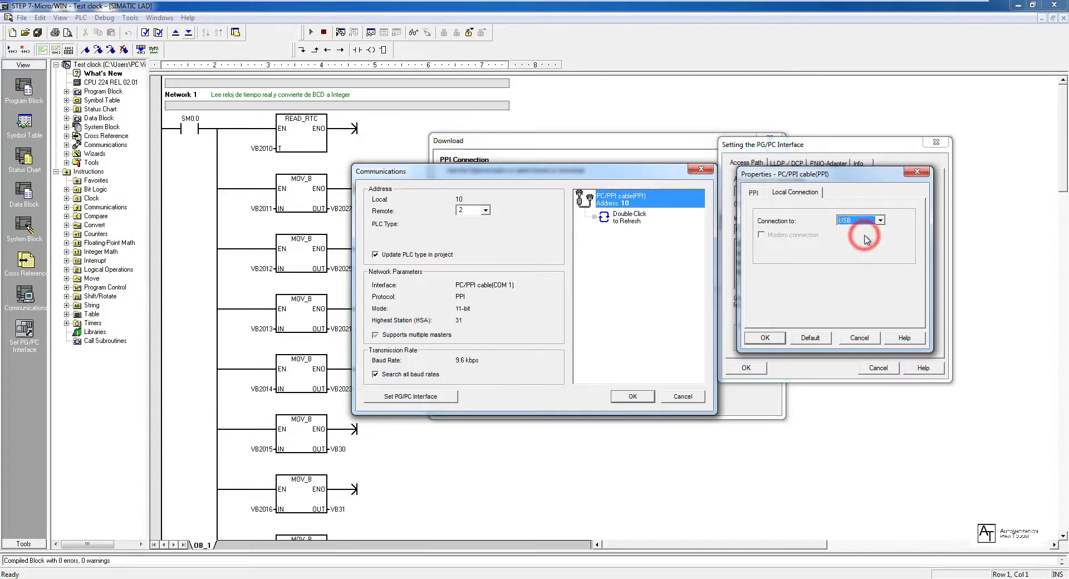
{"action": "left_click", "coordinate": [760, 195]}
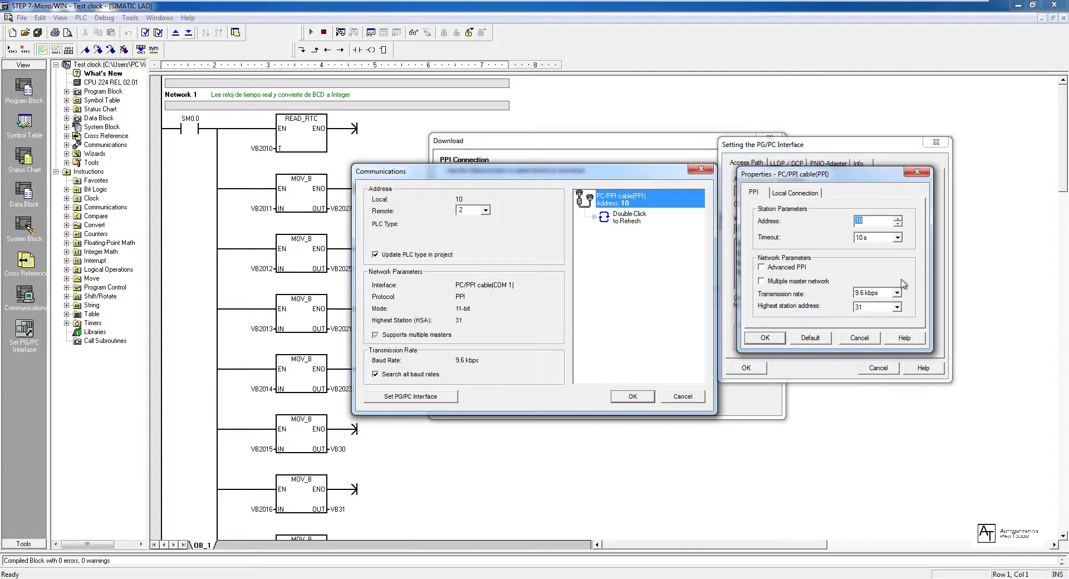
{"action": "left_click", "coordinate": [765, 338]}
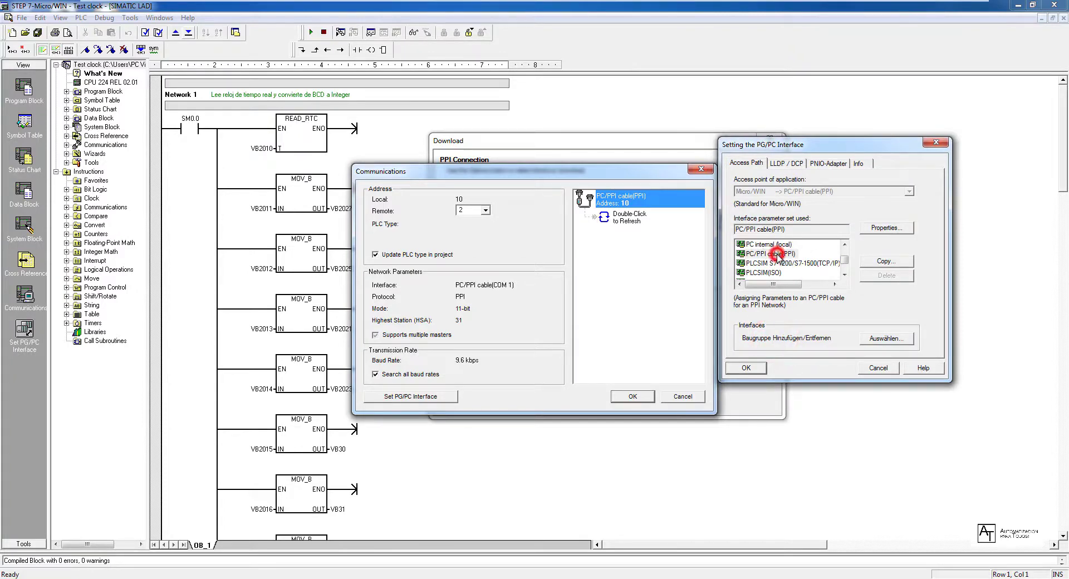
{"action": "left_click", "coordinate": [764, 368]}
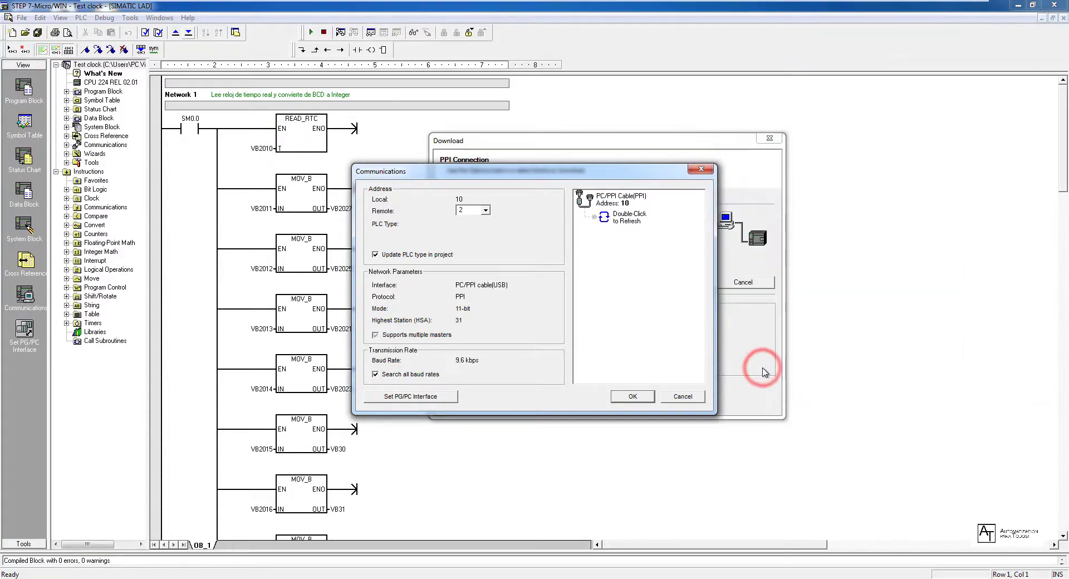
Step: Refresh the PC/PPI network search and accept the CPU 224XP REL 02.01 at address 2 for communication
{"action": "left_click_drag", "start_coordinate": [640, 178], "coordinate": [799, 193]}
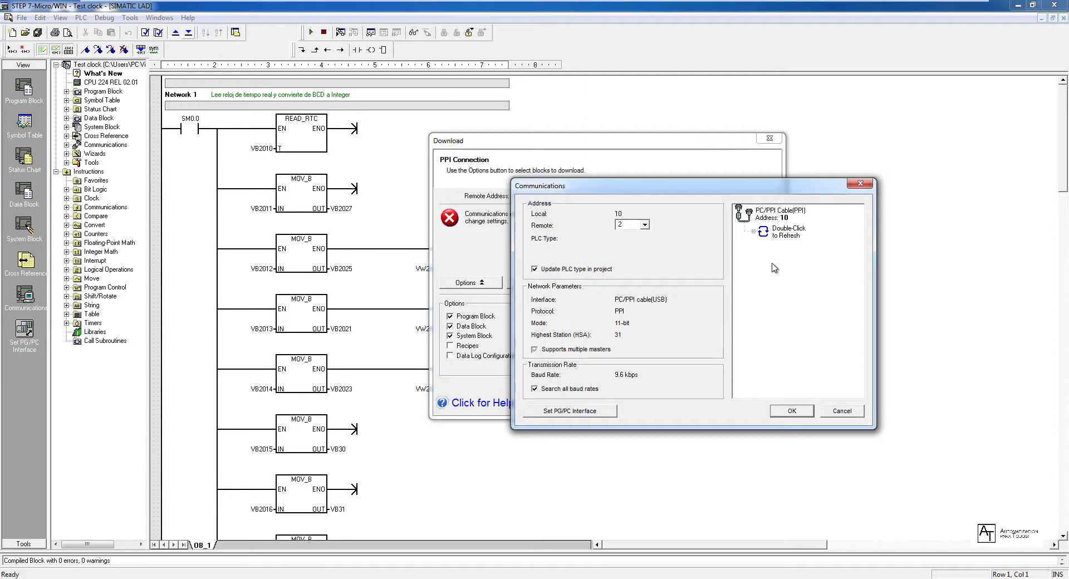
{"action": "double_click", "coordinate": [784, 236]}
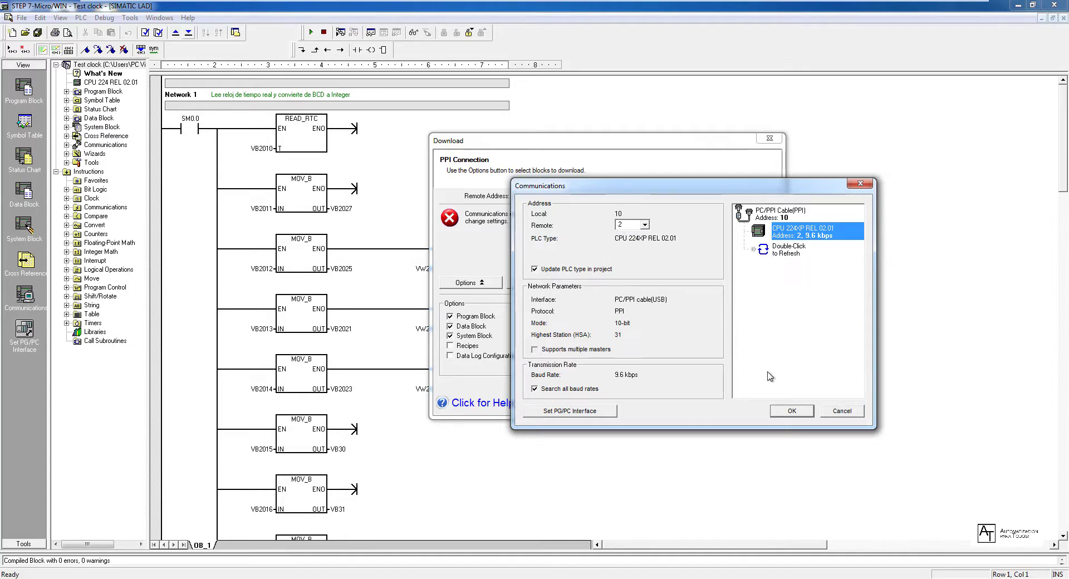
{"action": "left_click", "coordinate": [794, 412]}
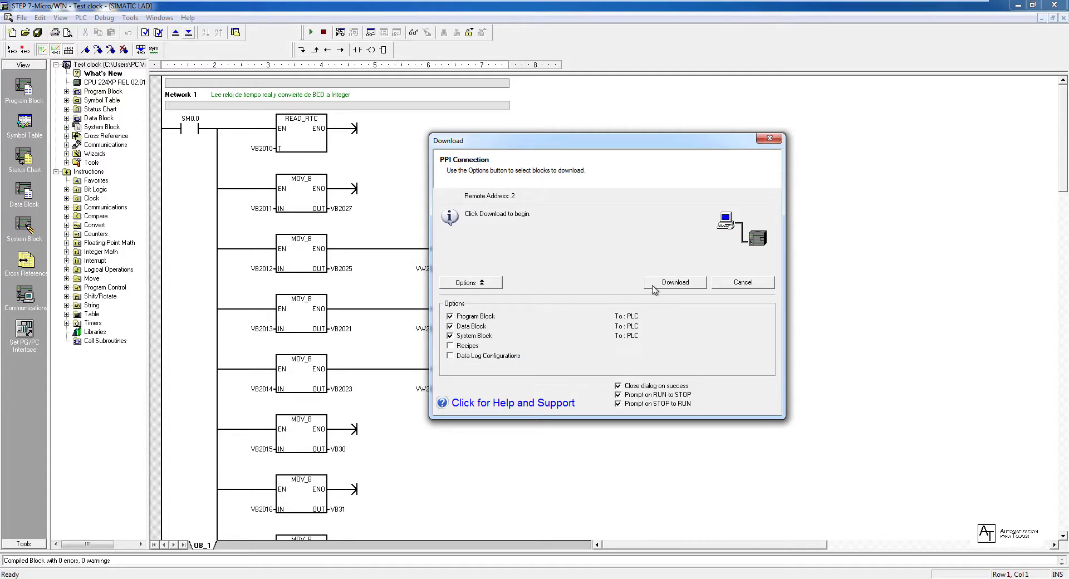
Step: Download the program, data and system blocks to the PLC, placing it in STOP mode before and RUN mode after the transfer
{"action": "left_click", "coordinate": [674, 285]}
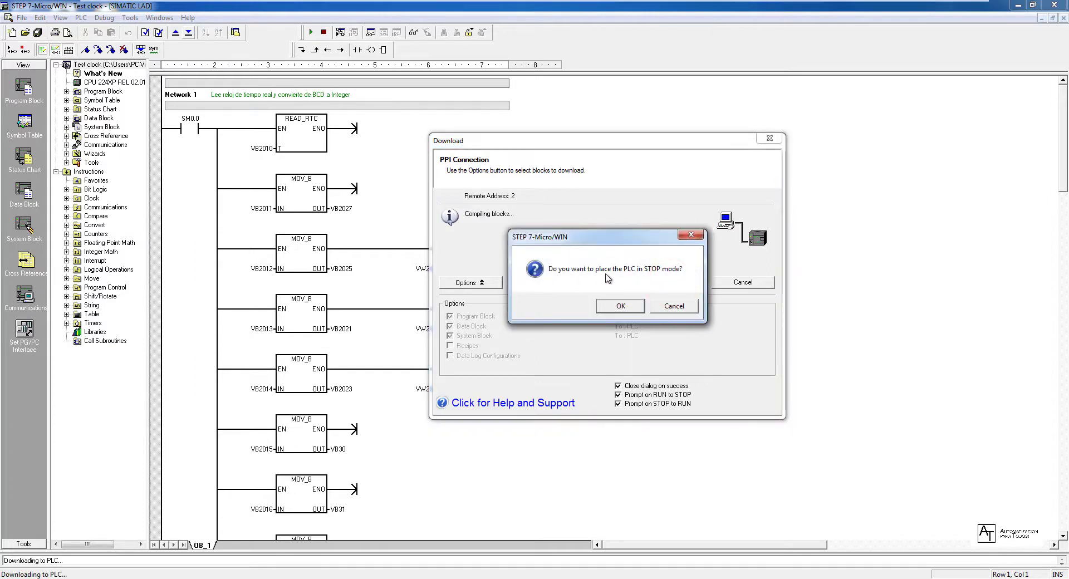
{"action": "left_click", "coordinate": [634, 311]}
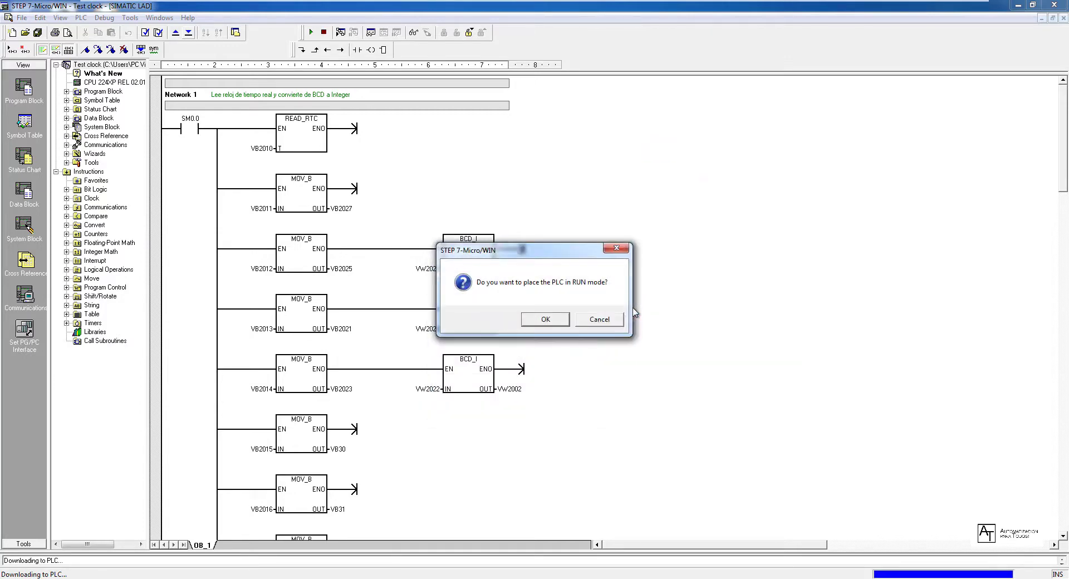
{"action": "left_click", "coordinate": [561, 320]}
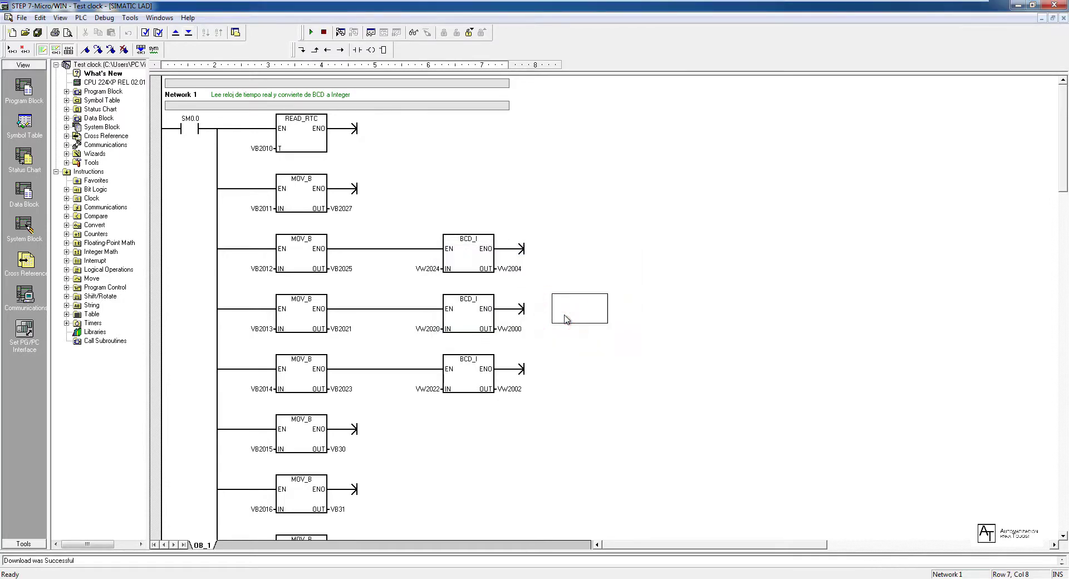
Step: Turn on program status monitoring for the ladder program
{"action": "left_click", "coordinate": [561, 210]}
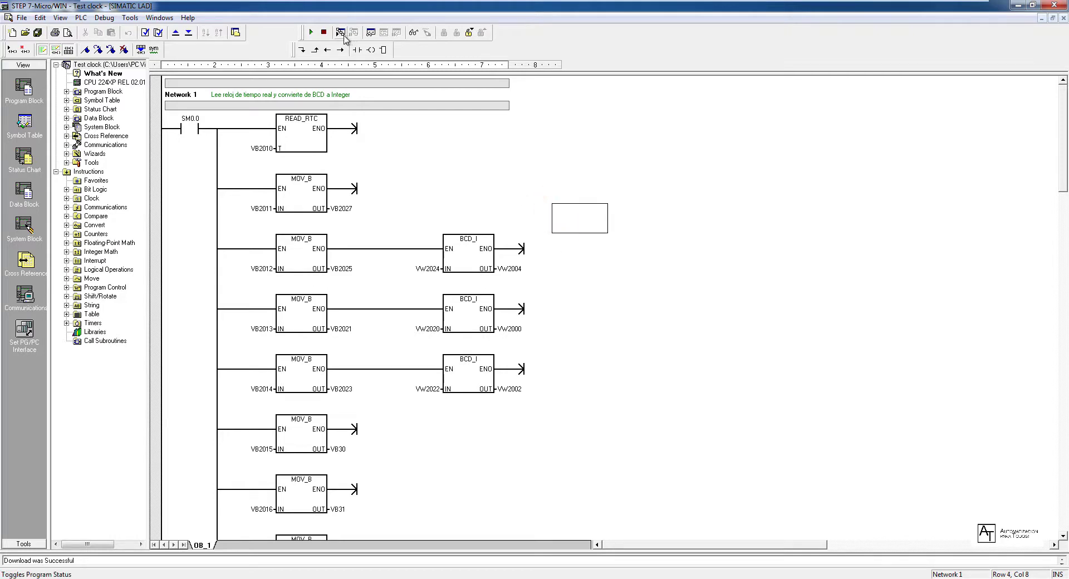
{"action": "left_click", "coordinate": [341, 32]}
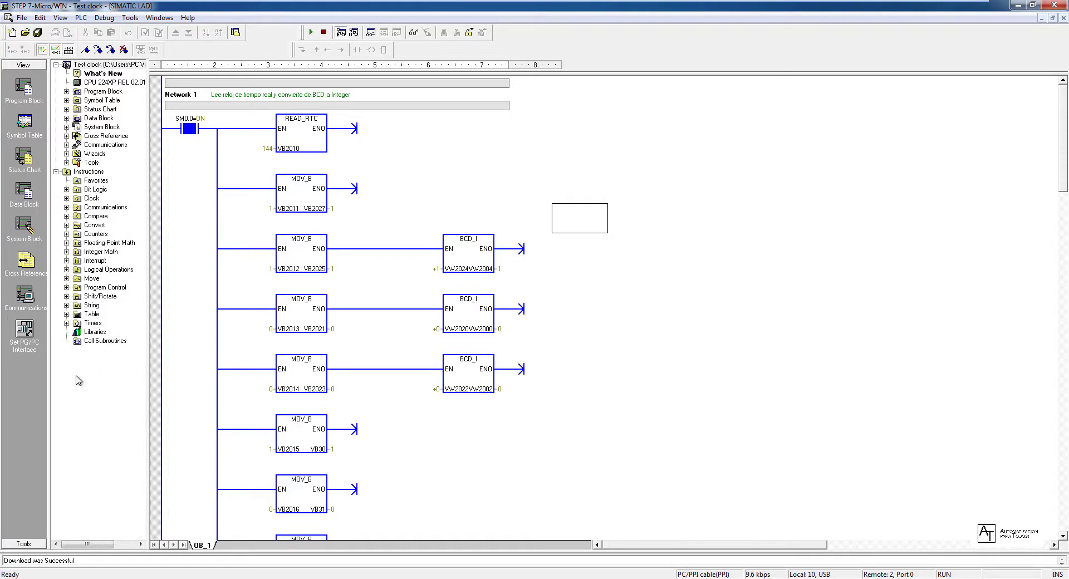
Step: Open the system block's communication port settings and set the PLC address of Port 1 to 3
{"action": "left_click", "coordinate": [24, 225]}
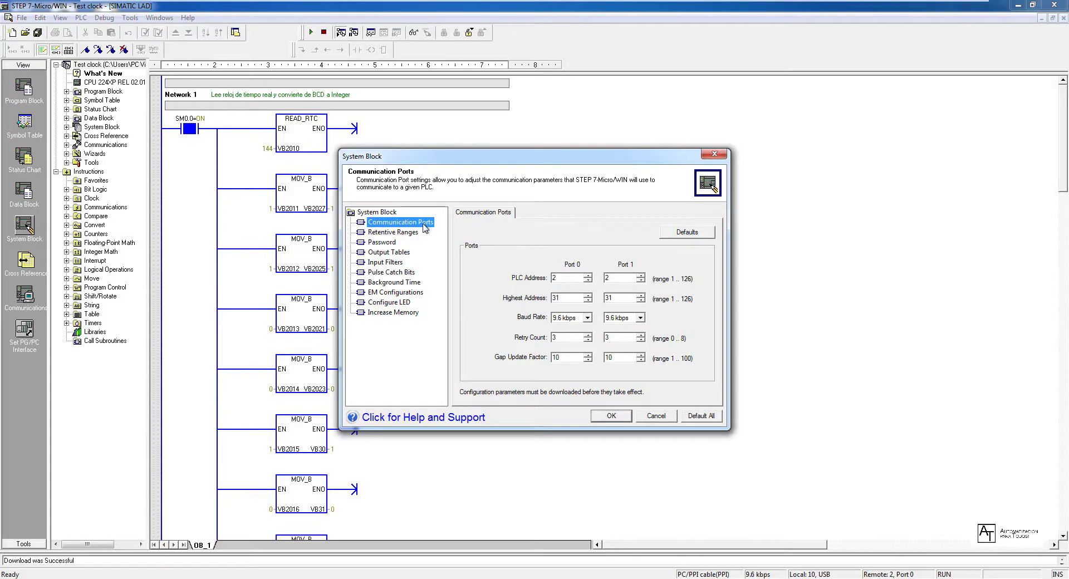
{"action": "left_click", "coordinate": [567, 281]}
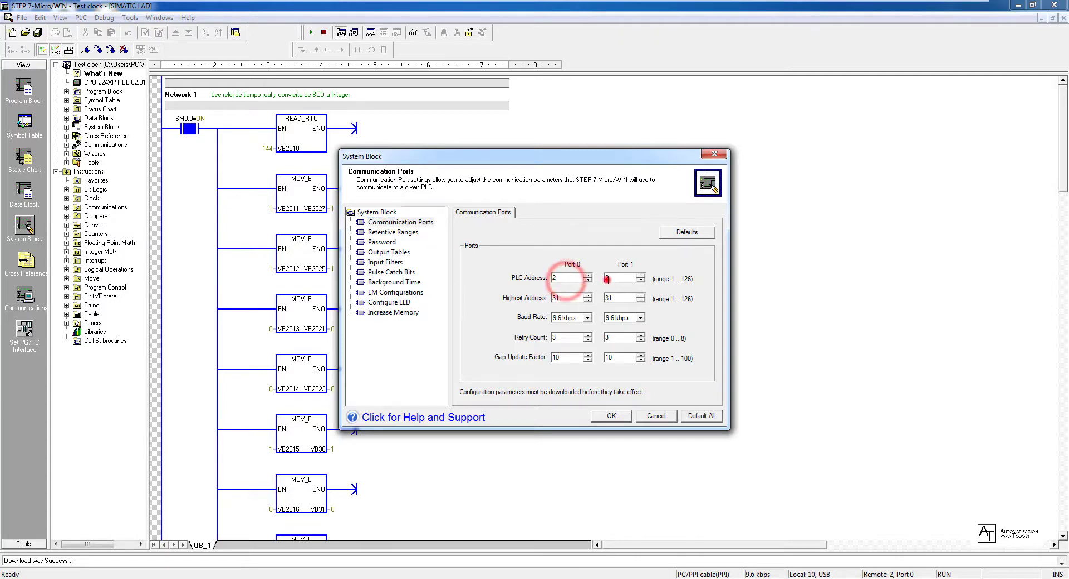
{"action": "left_click", "coordinate": [610, 280]}
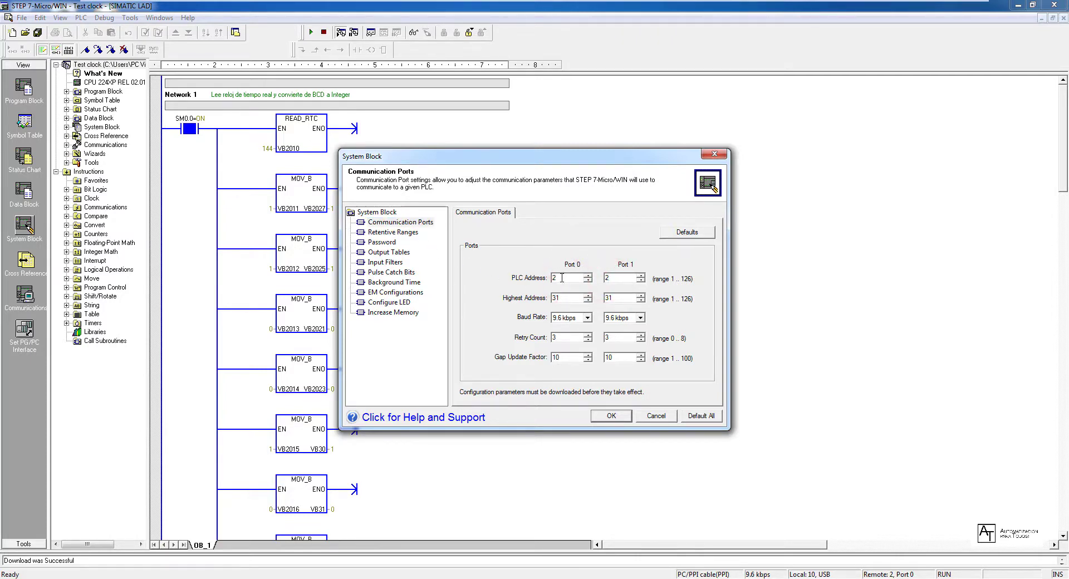
{"action": "left_click", "coordinate": [561, 278]}
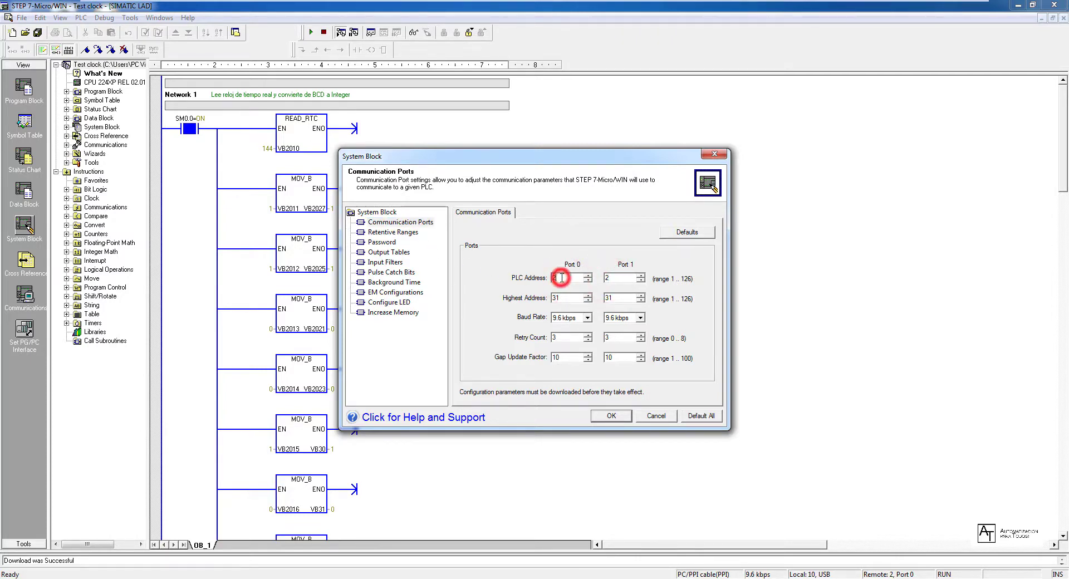
{"action": "double_click", "coordinate": [623, 279]}
Step: Set the baud rate of Port 1 to 19.2 kbps and accept the system block settings
{"action": "left_click", "coordinate": [640, 318]}
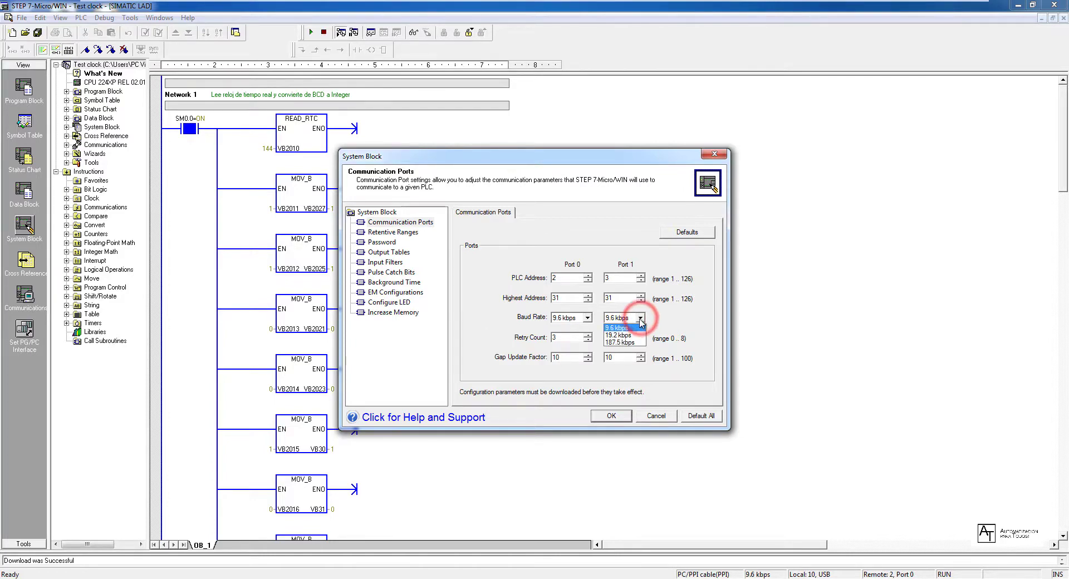
{"action": "left_click", "coordinate": [630, 335]}
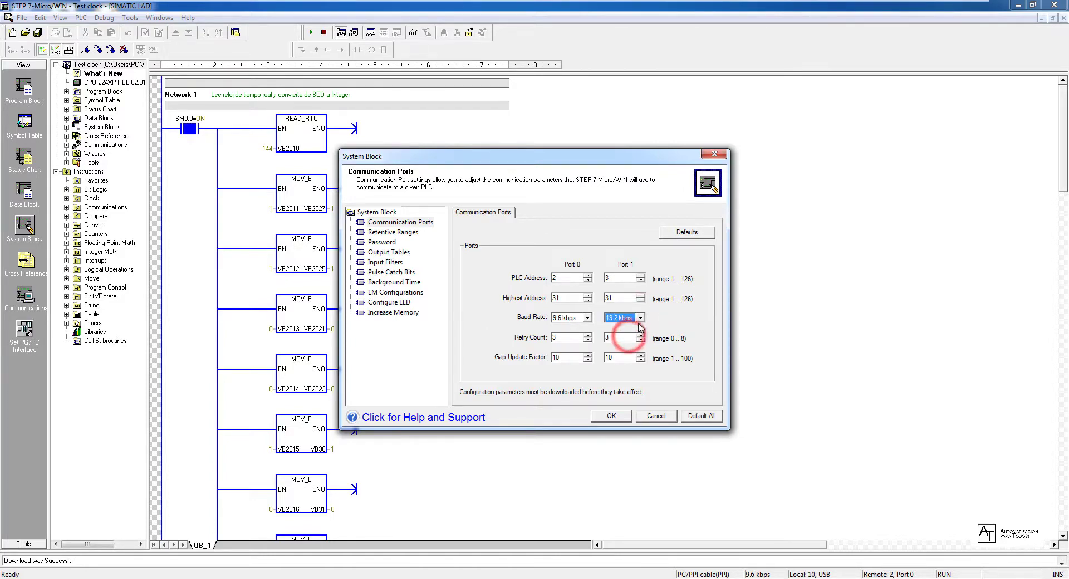
{"action": "left_click", "coordinate": [639, 318]}
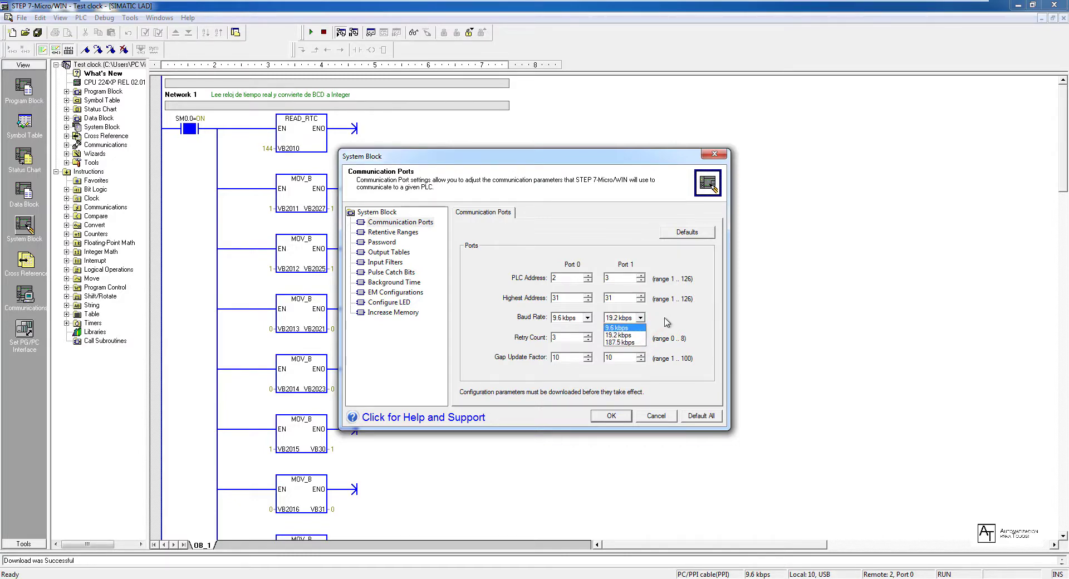
{"action": "left_click", "coordinate": [665, 321]}
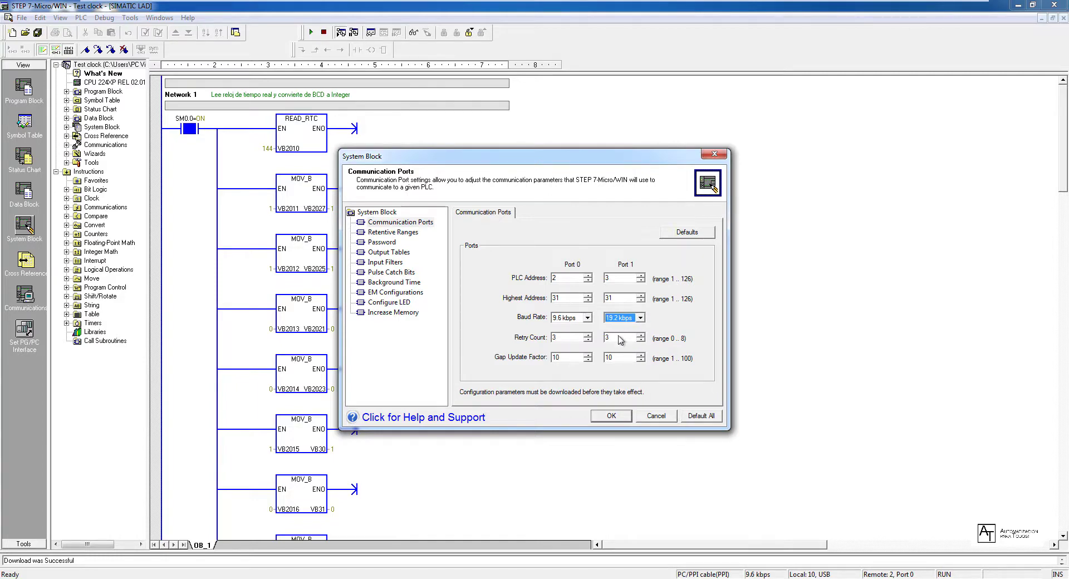
{"action": "left_click", "coordinate": [612, 415]}
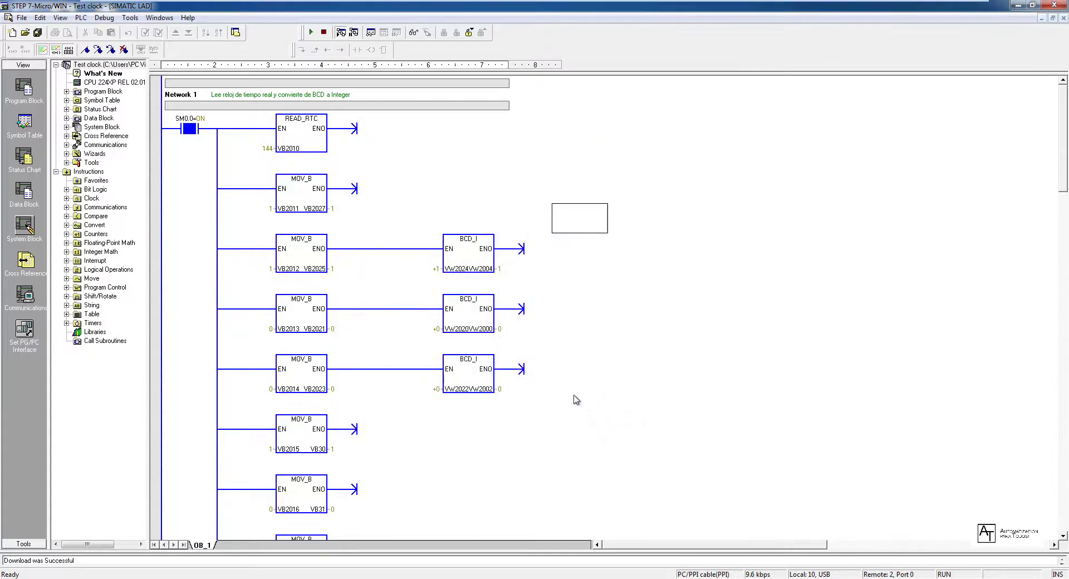
Step: Stop program status monitoring and download only the system block, placing the PLC in STOP mode before and RUN mode after the transfer
{"action": "left_click", "coordinate": [338, 34]}
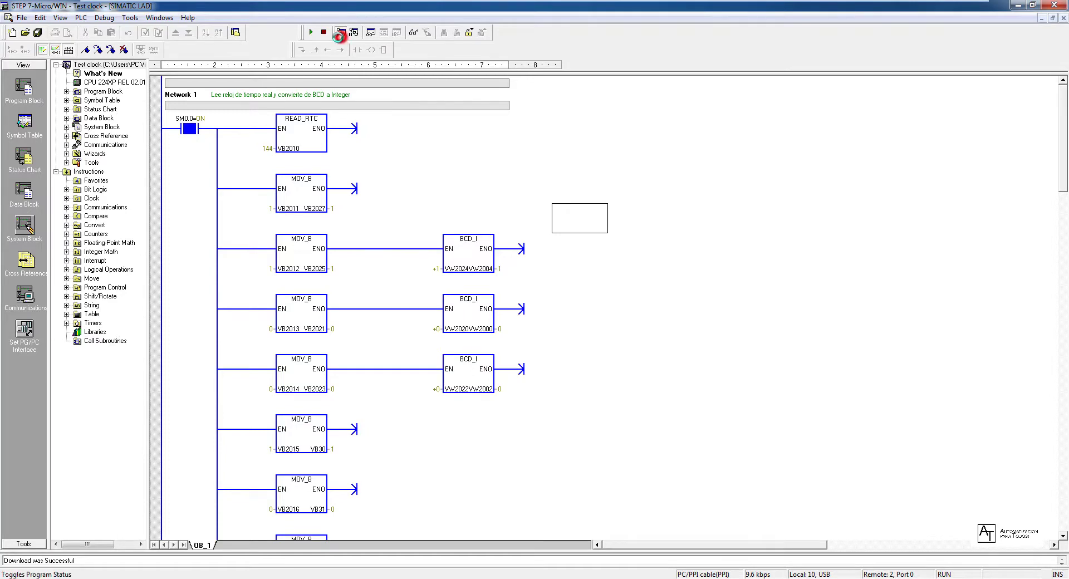
{"action": "left_click", "coordinate": [188, 33]}
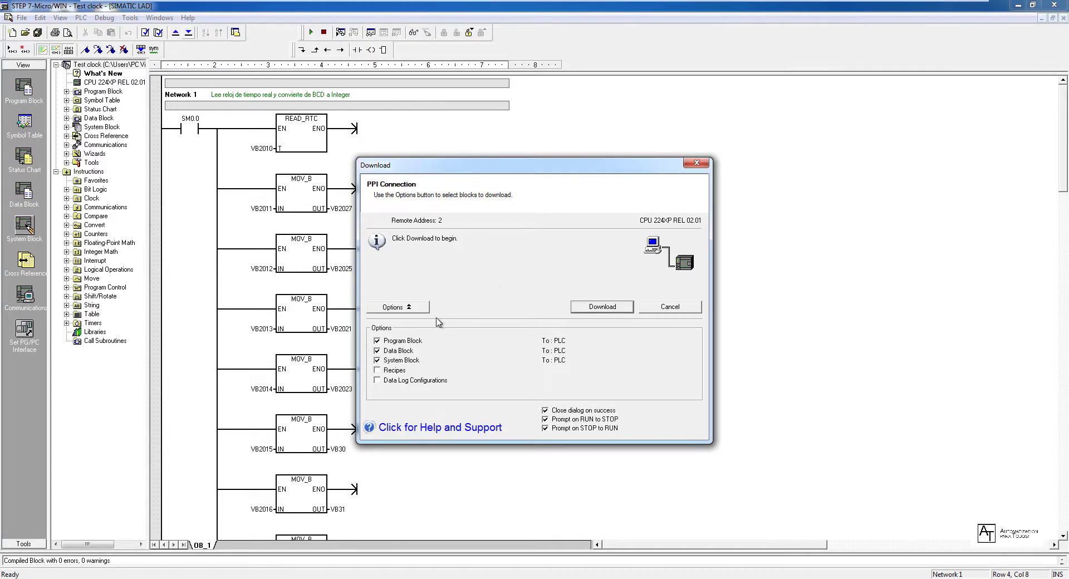
{"action": "left_click", "coordinate": [377, 341]}
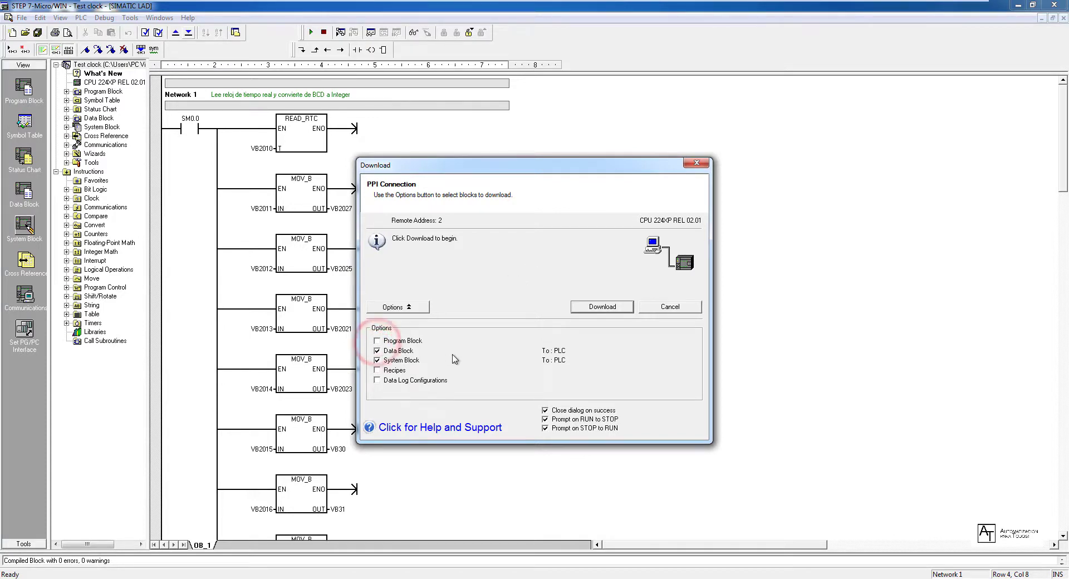
{"action": "left_click", "coordinate": [378, 351]}
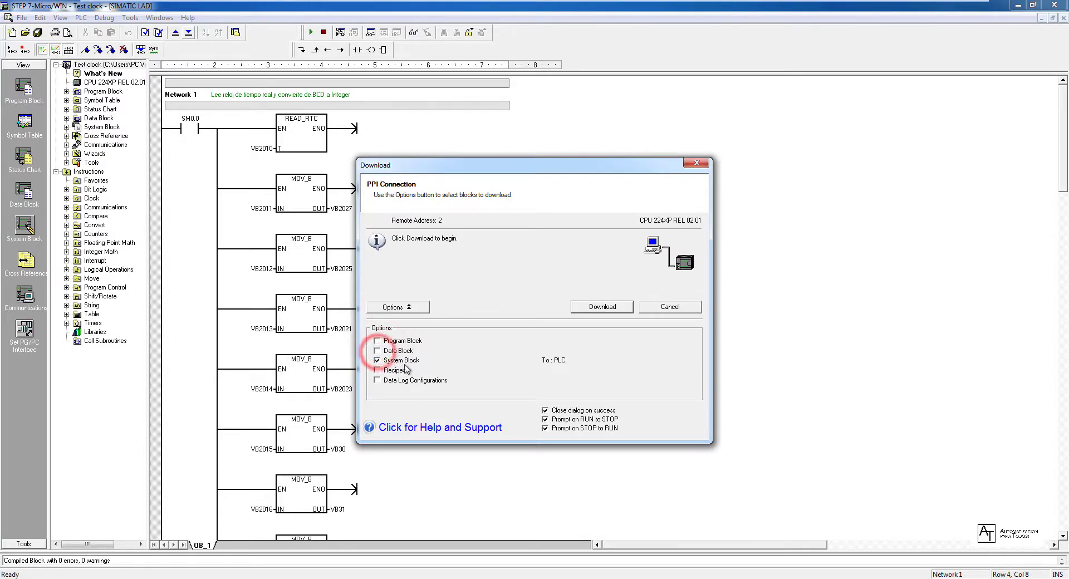
{"action": "left_click", "coordinate": [604, 309]}
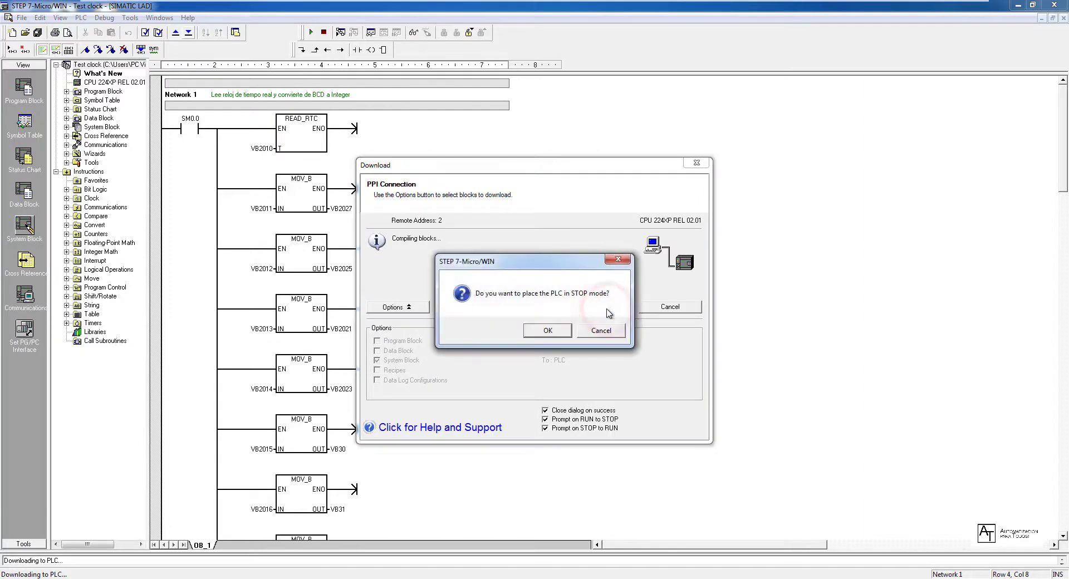
{"action": "left_click", "coordinate": [546, 330]}
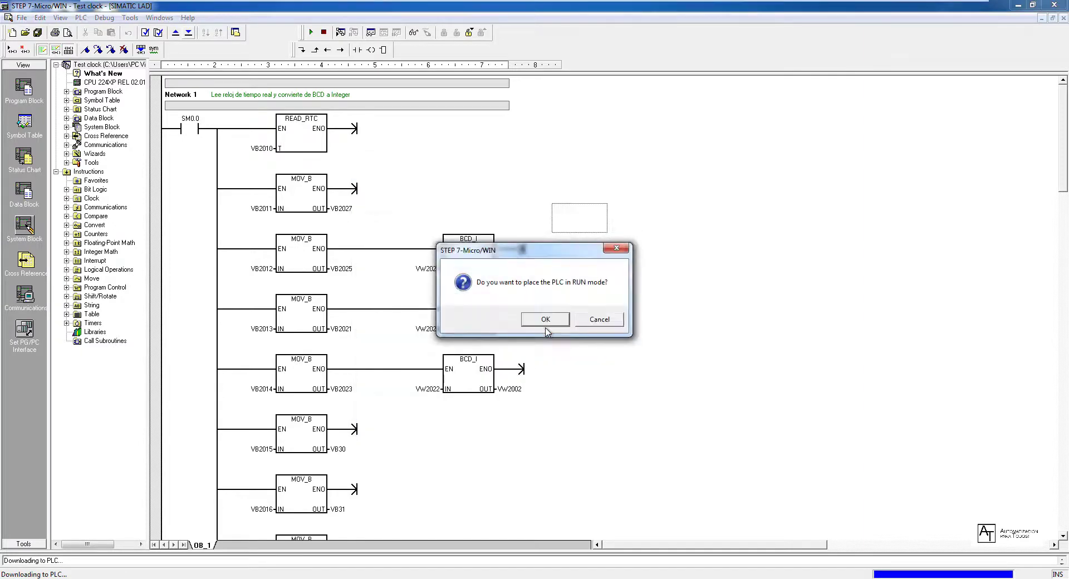
{"action": "left_click", "coordinate": [546, 320]}
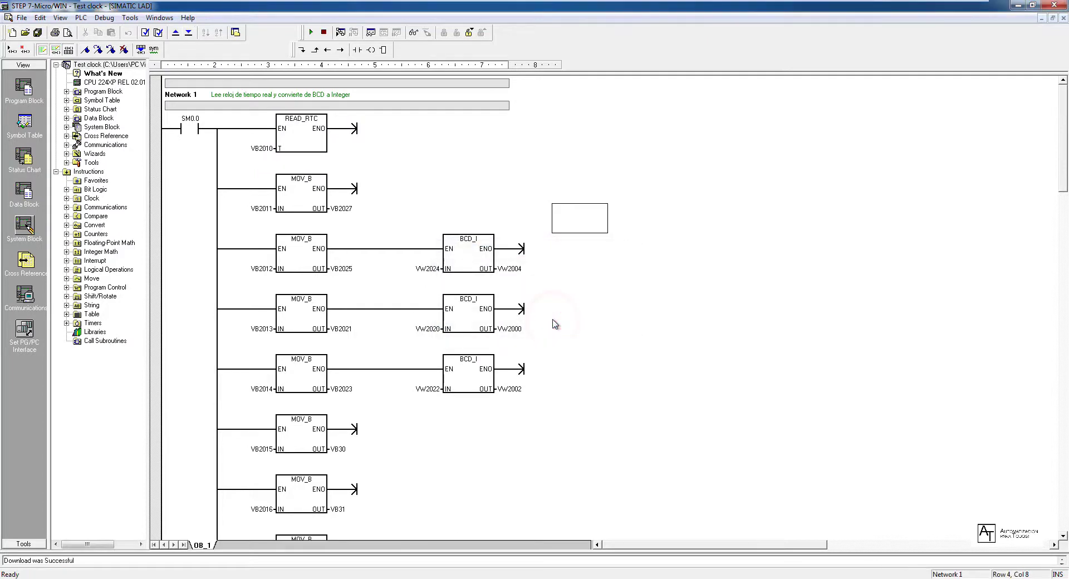
Step: Check the ladder program online with program status monitoring, and switch the monitoring off again
{"action": "left_click", "coordinate": [451, 170]}
{"action": "left_click", "coordinate": [341, 32]}
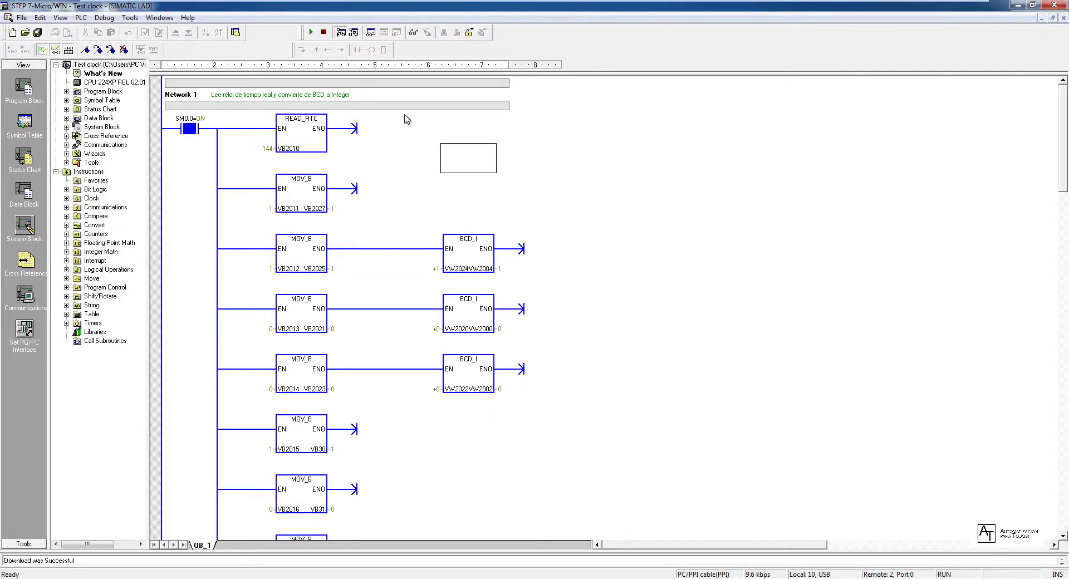
{"action": "left_click", "coordinate": [344, 38]}
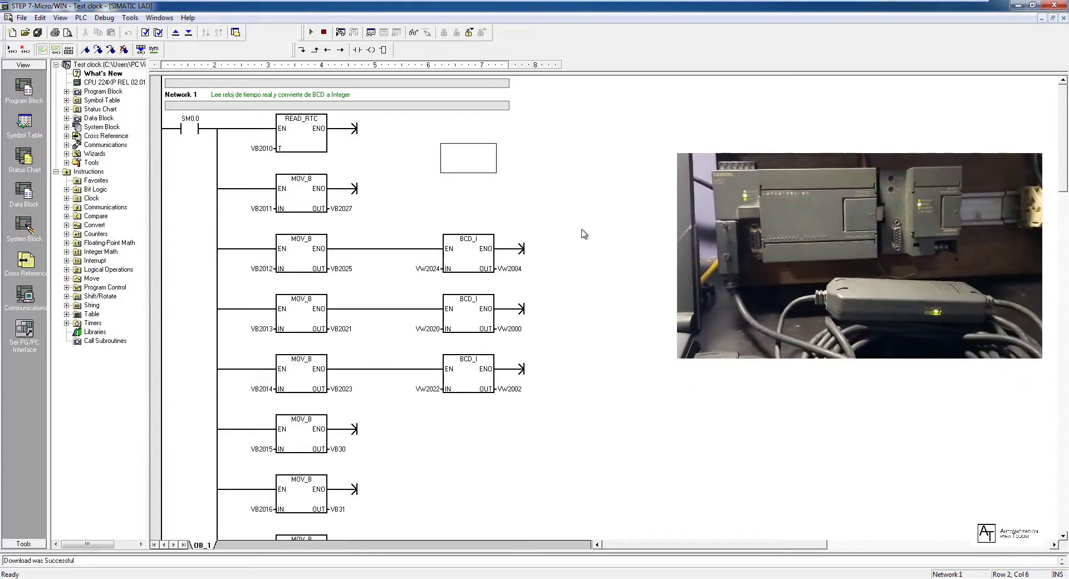
Step: Try to start program status monitoring twice with the PLC address and cable transmission rate left as they are
{"action": "left_click", "coordinate": [600, 225]}
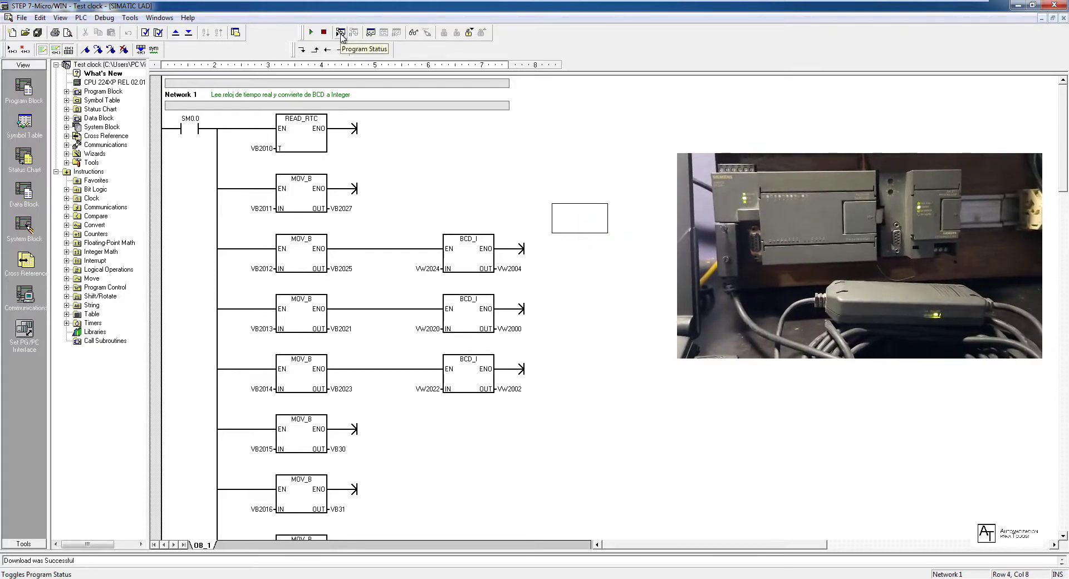
{"action": "left_click", "coordinate": [341, 33]}
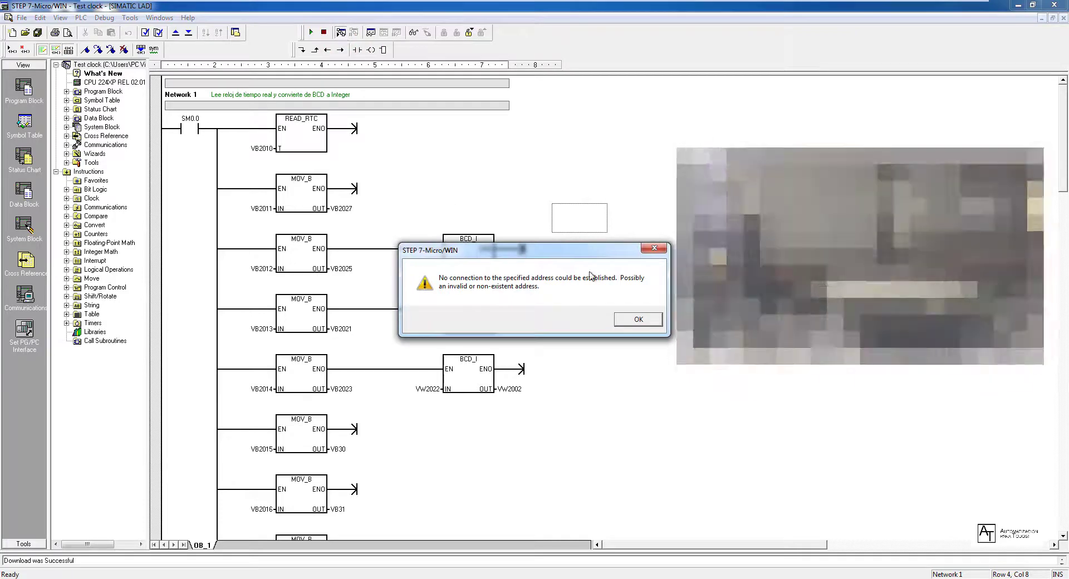
{"action": "left_click", "coordinate": [638, 320]}
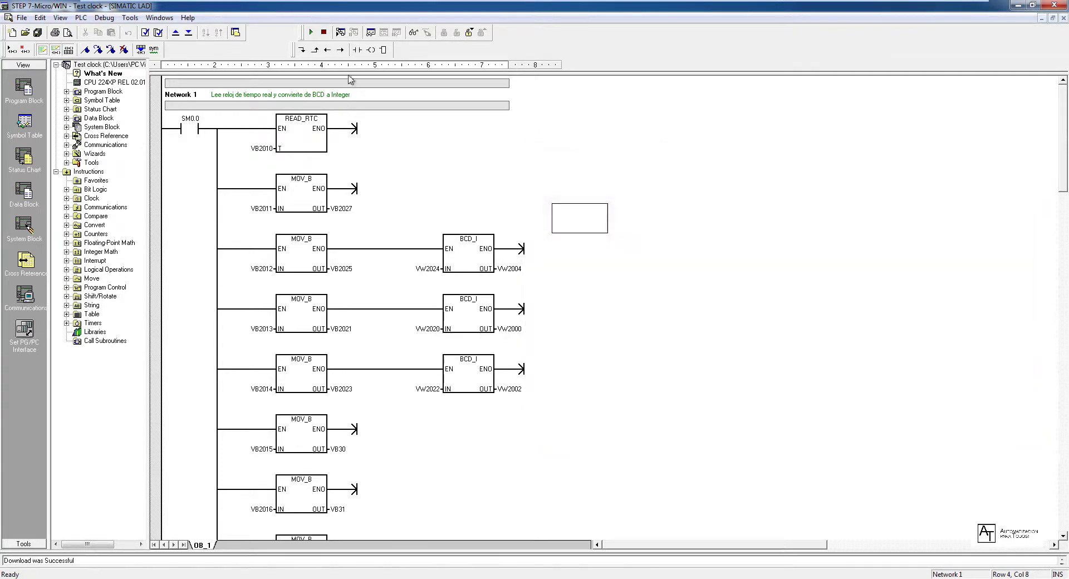
{"action": "left_click", "coordinate": [340, 32]}
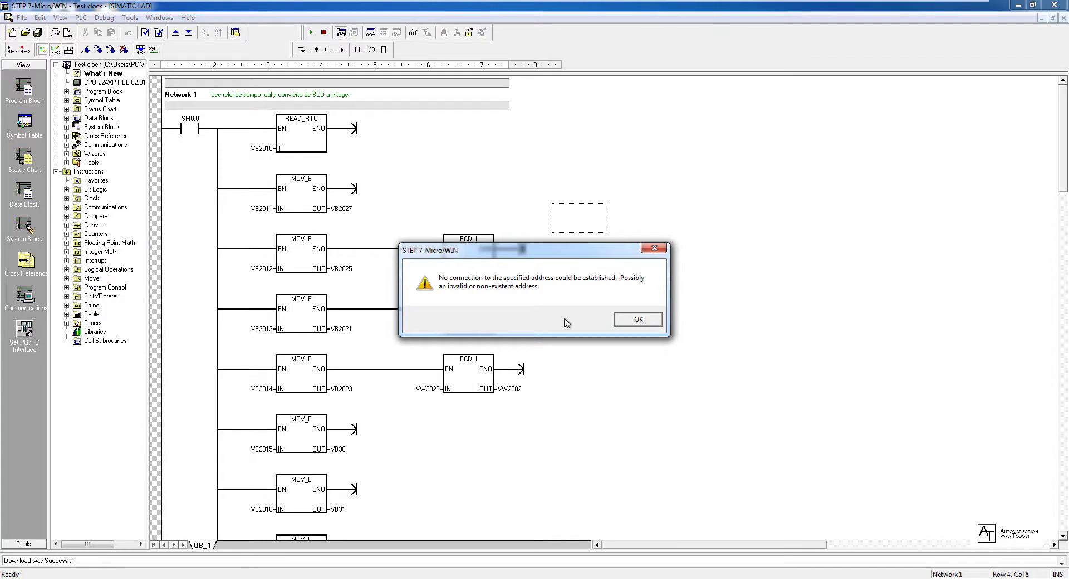
{"action": "left_click", "coordinate": [638, 320]}
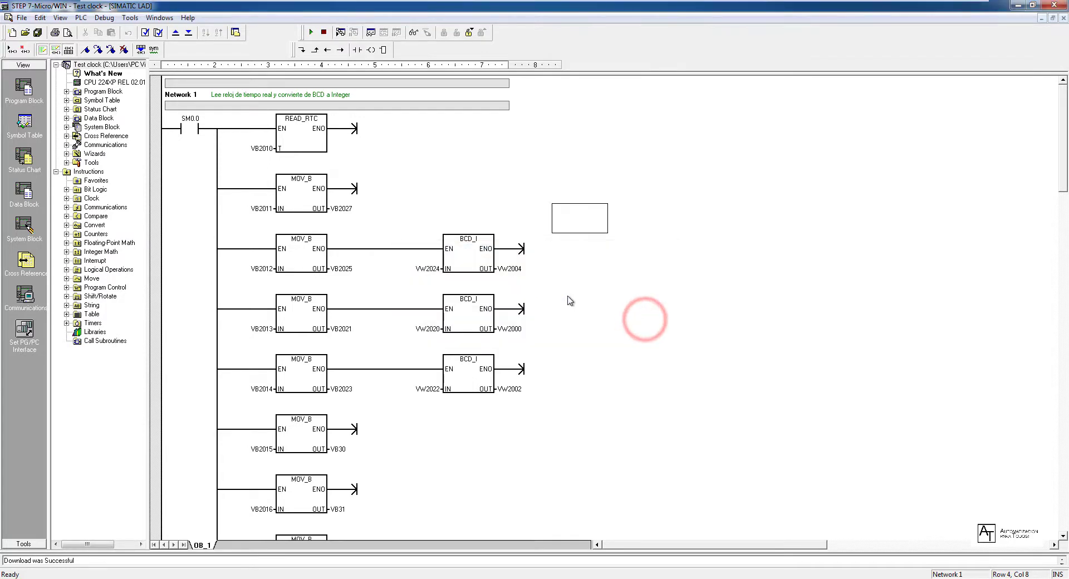
{"action": "left_click", "coordinate": [434, 179]}
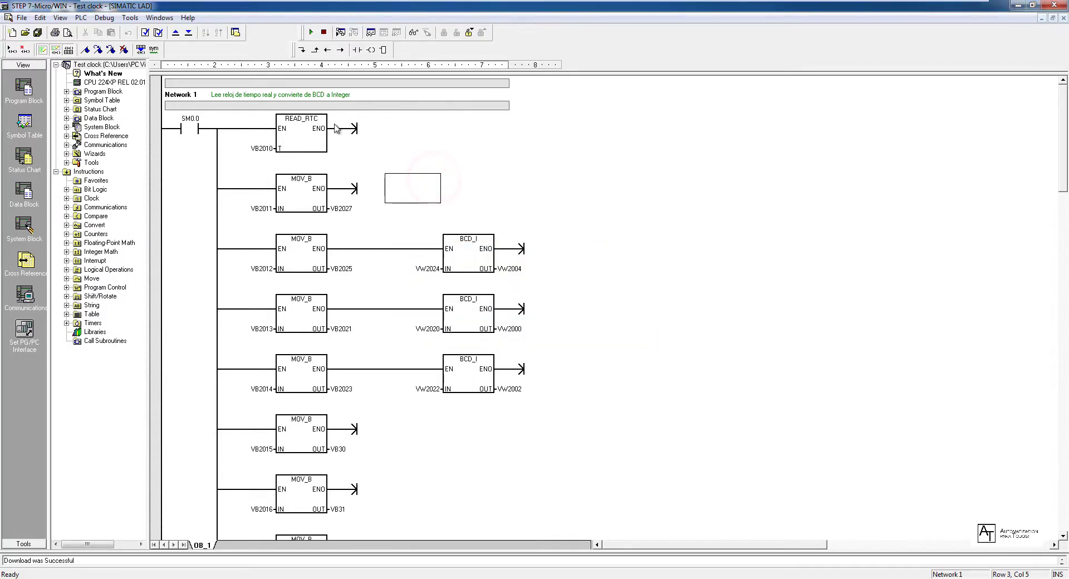
Step: Set the transmission rate of the PC/PPI cable(PPI) interface to 19.2 kbps and apply the PG/PC interface settings
{"action": "left_click", "coordinate": [24, 329]}
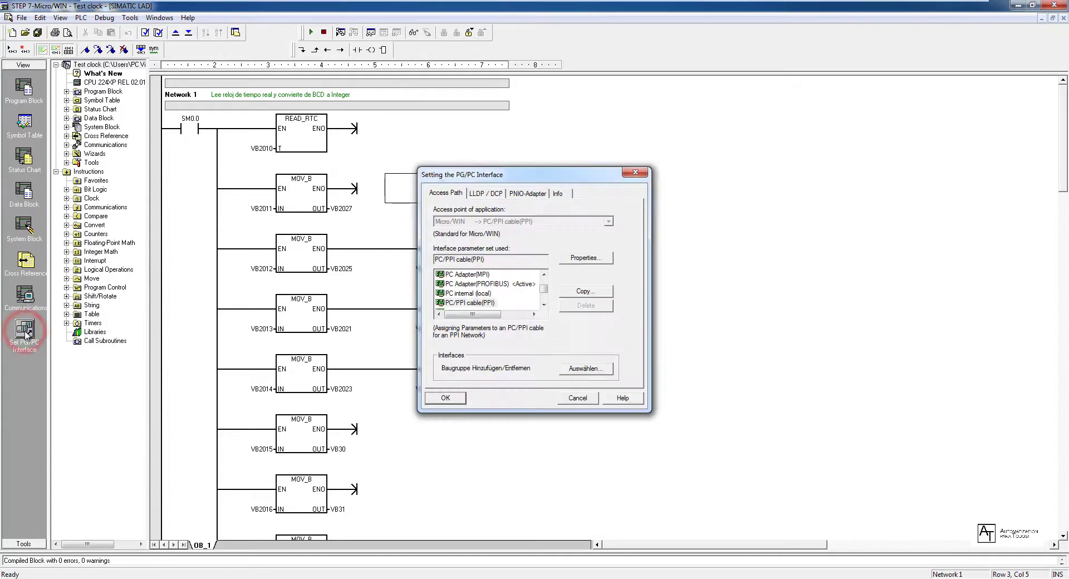
{"action": "left_click", "coordinate": [477, 302]}
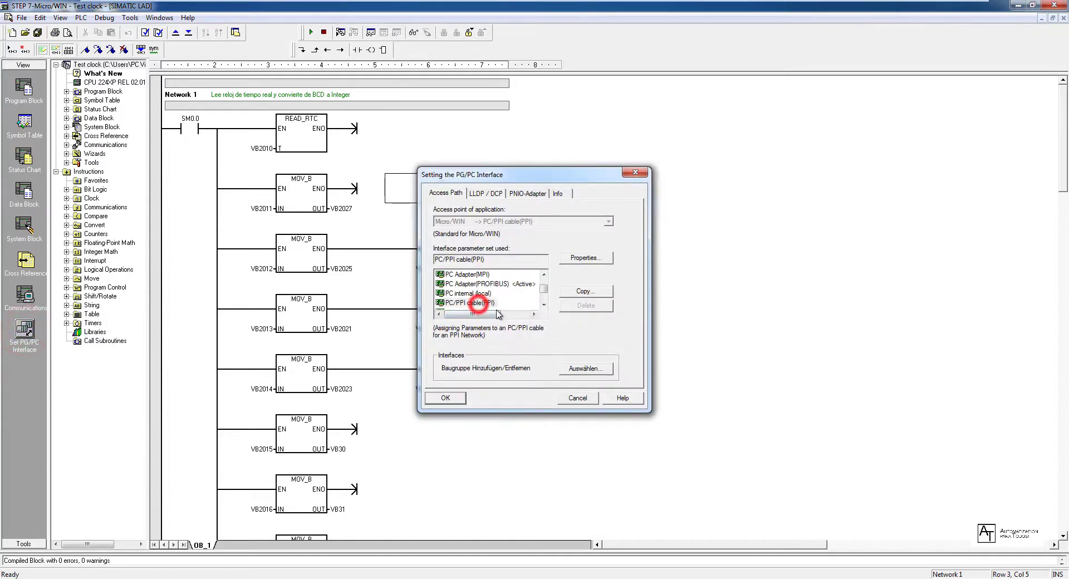
{"action": "left_click", "coordinate": [589, 258]}
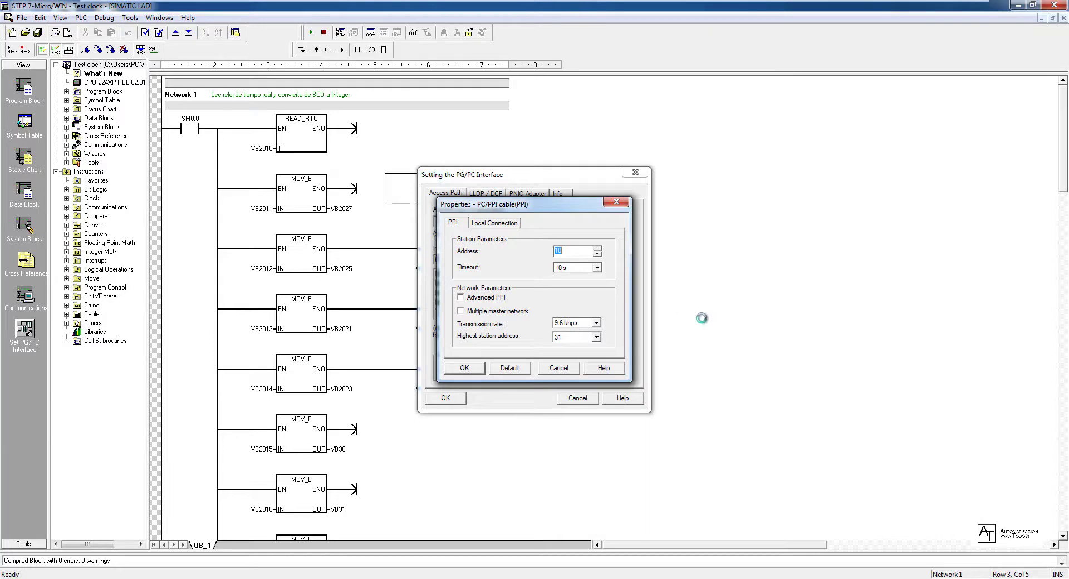
{"action": "left_click", "coordinate": [596, 324]}
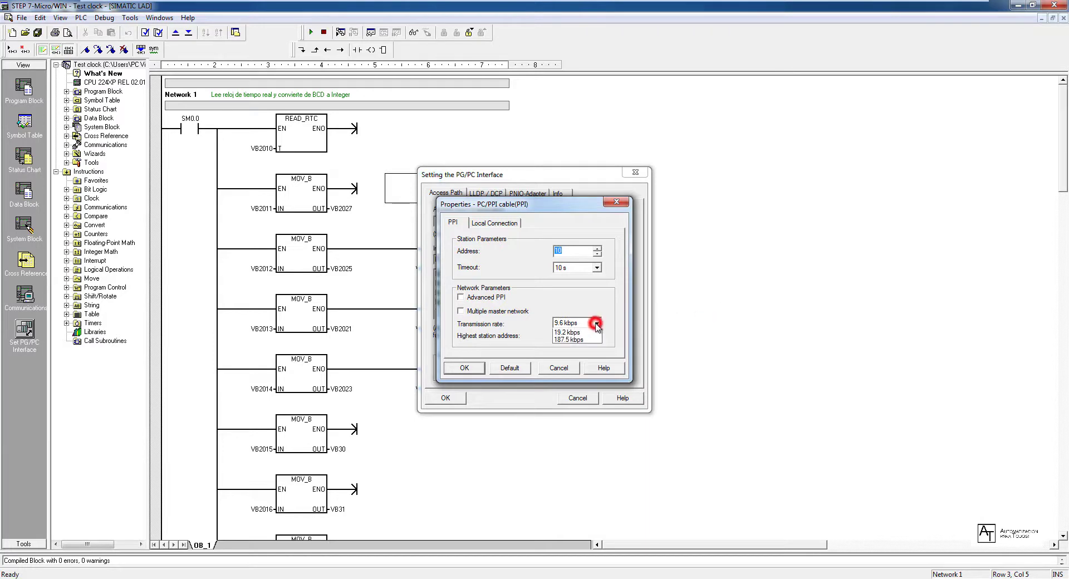
{"action": "left_click", "coordinate": [590, 341]}
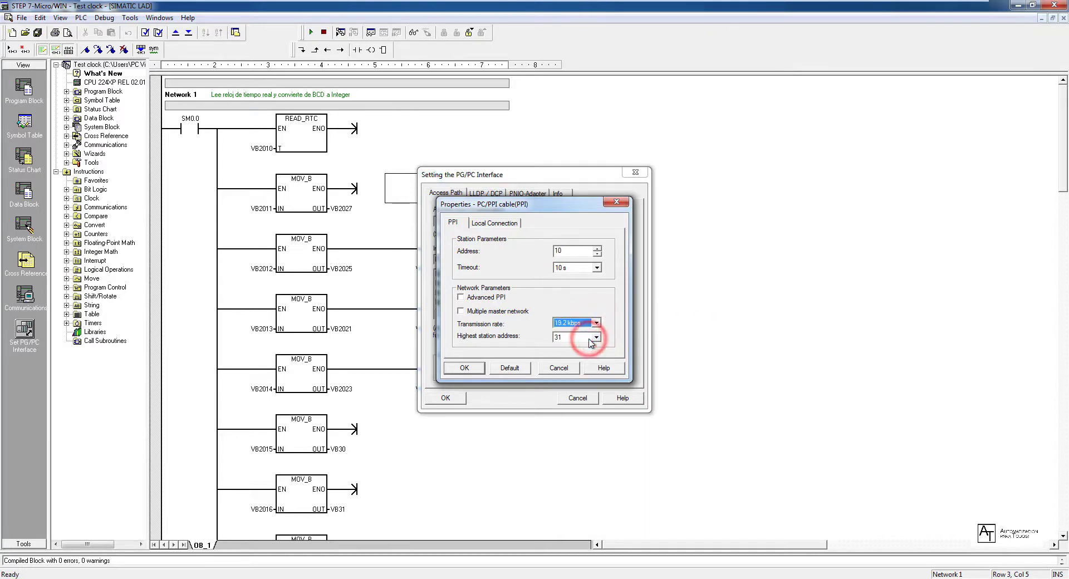
{"action": "left_click", "coordinate": [475, 368]}
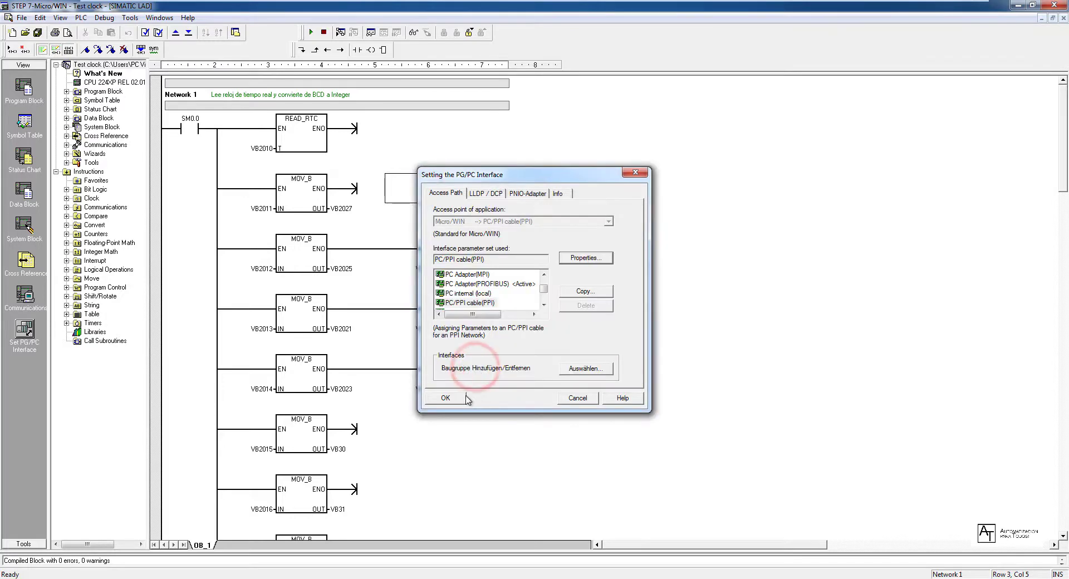
{"action": "left_click", "coordinate": [445, 397]}
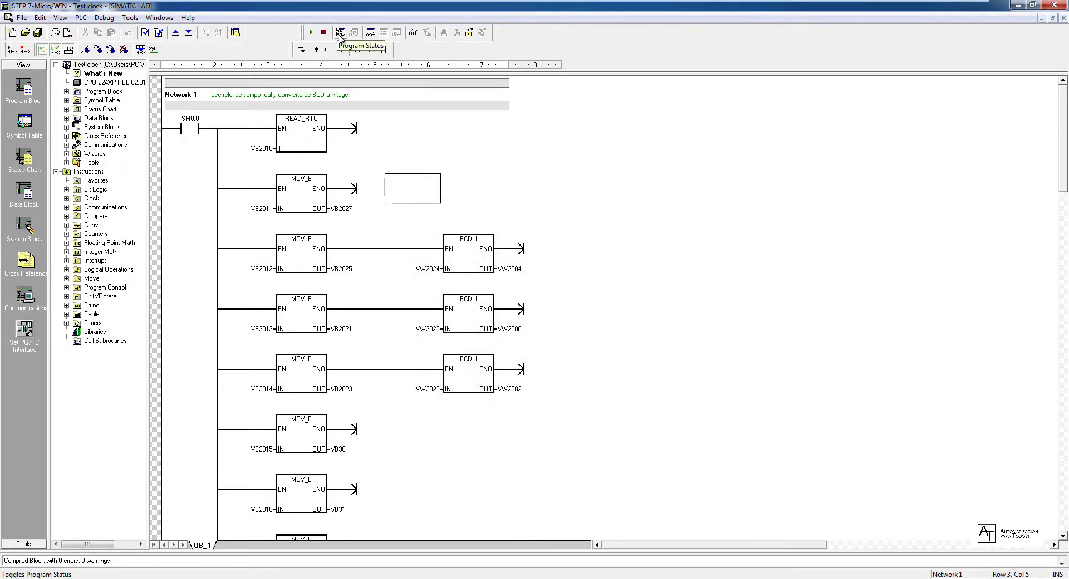
Step: Try to start program status monitoring over the cable's 19.2 kbps connection
{"action": "left_click", "coordinate": [339, 35]}
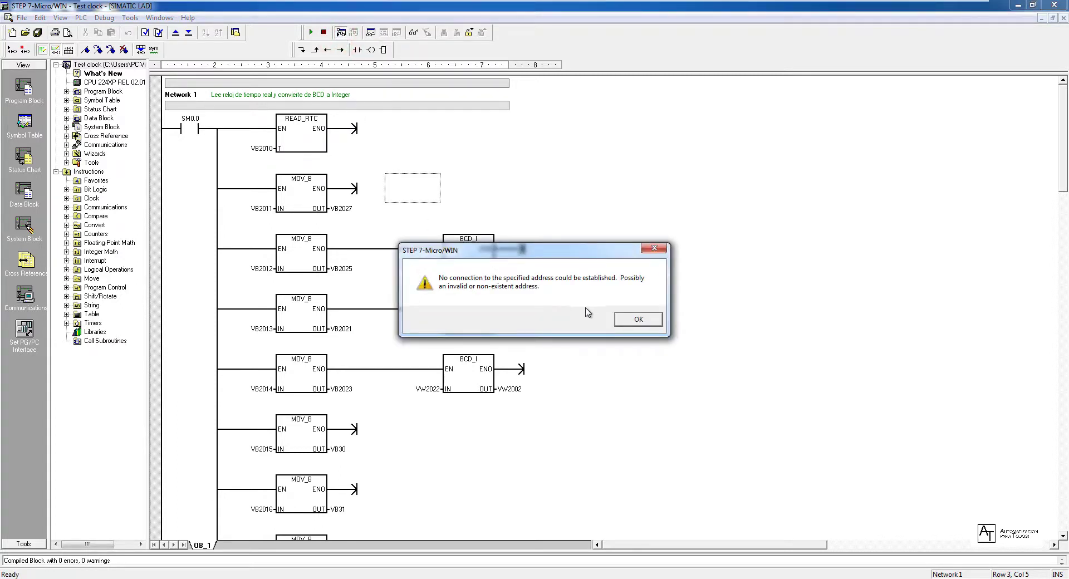
{"action": "left_click", "coordinate": [637, 320]}
{"action": "left_click", "coordinate": [634, 314]}
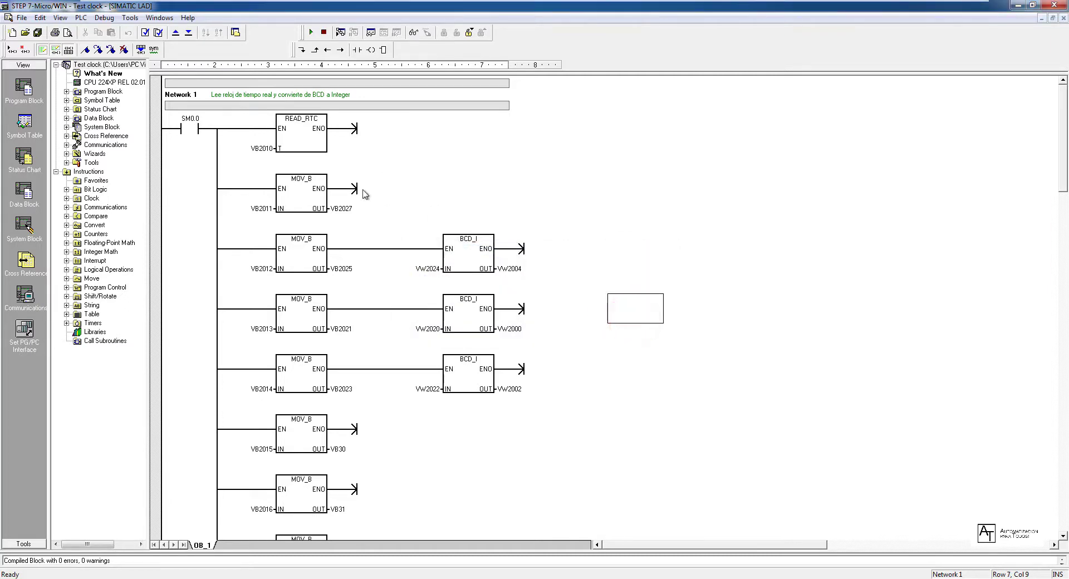
Step: Start an upload from the PLC, save the project changes, and search the PC/PPI cable network for connected PLCs
{"action": "left_click", "coordinate": [176, 34]}
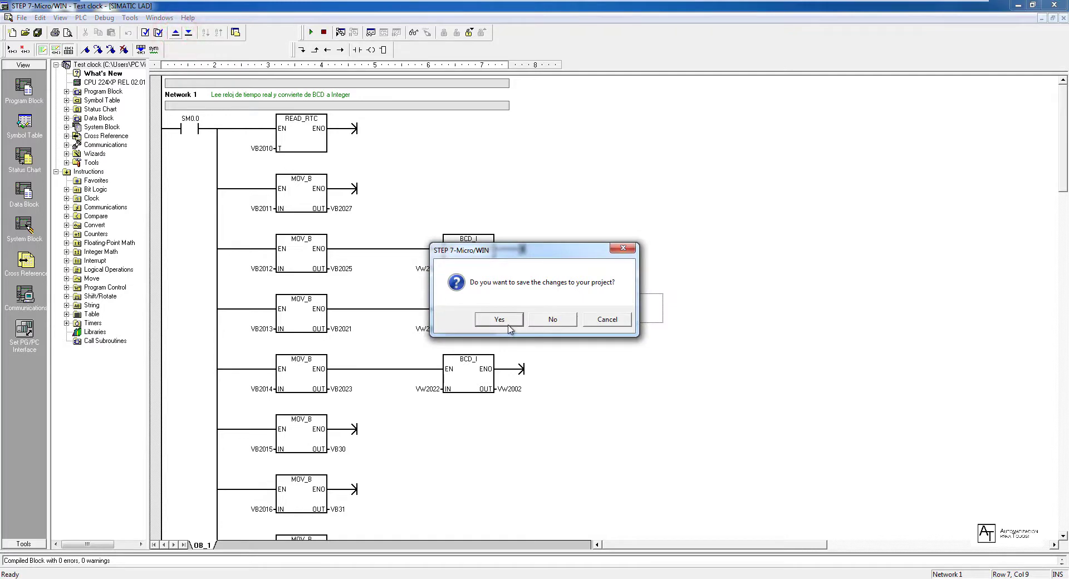
{"action": "left_click", "coordinate": [504, 319]}
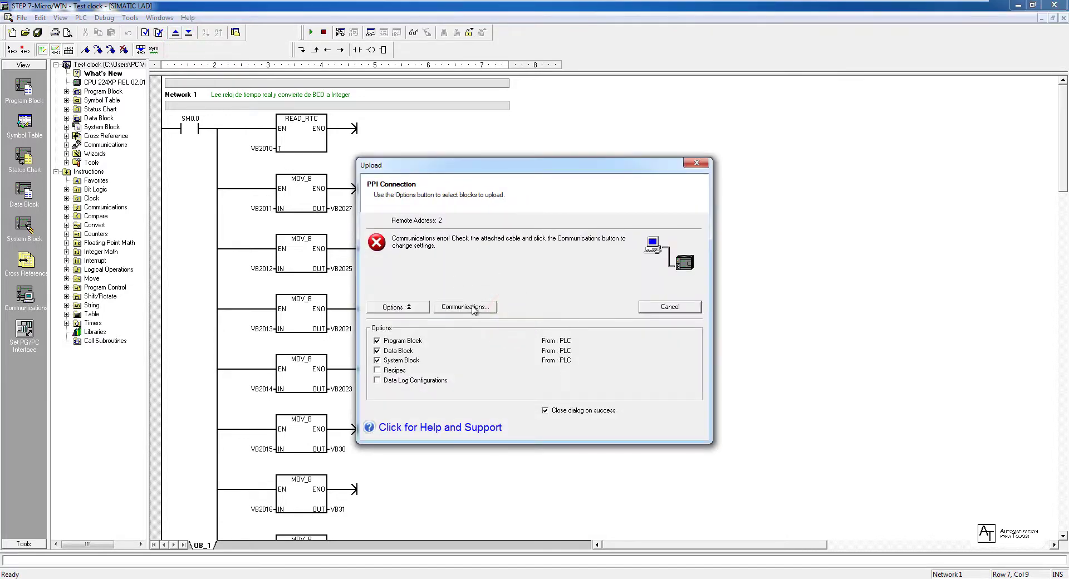
{"action": "left_click", "coordinate": [472, 307]}
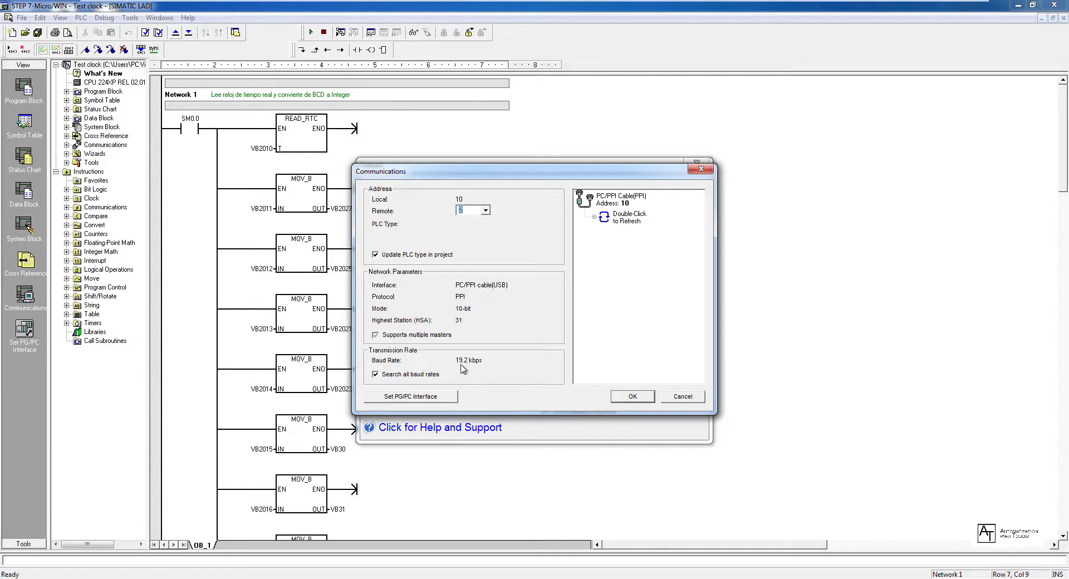
{"action": "left_click", "coordinate": [535, 333]}
{"action": "double_click", "coordinate": [627, 221]}
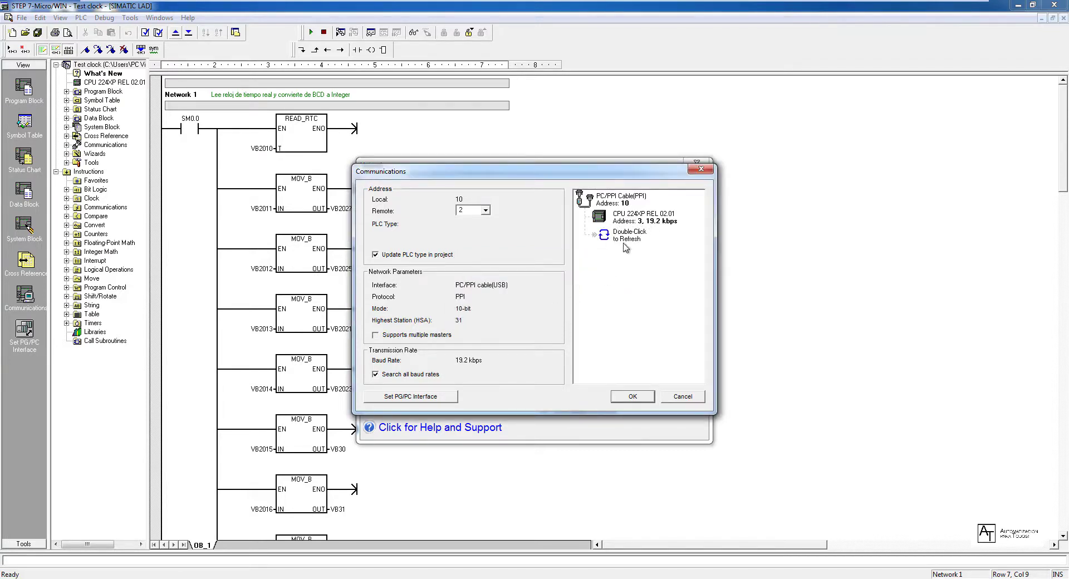
Step: Choose the CPU 224XP at address 3, 19.2 kbps as the remote PLC and upload its program, data and system blocks
{"action": "left_click", "coordinate": [636, 223]}
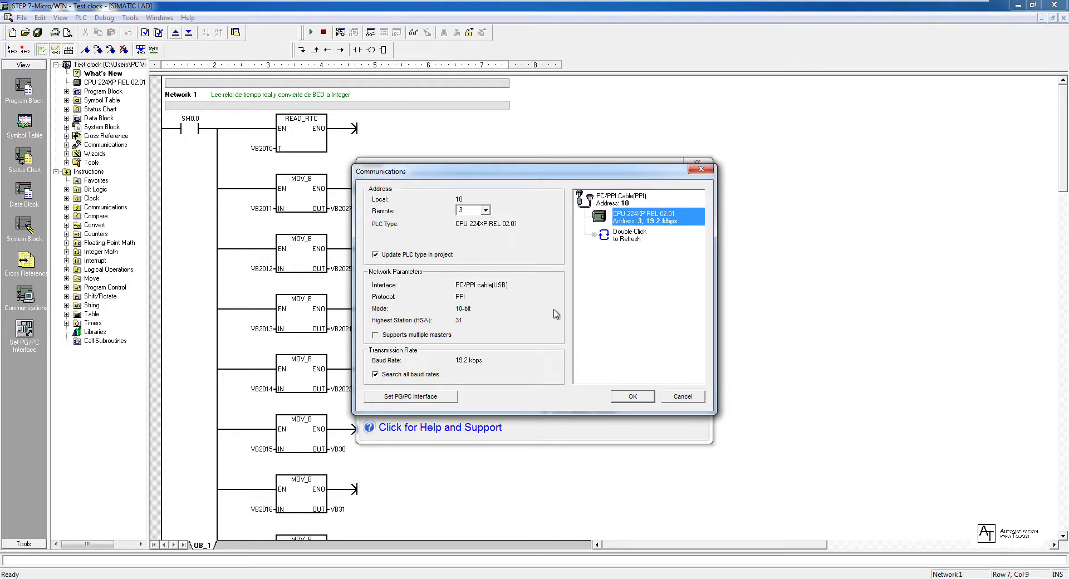
{"action": "left_click", "coordinate": [633, 396]}
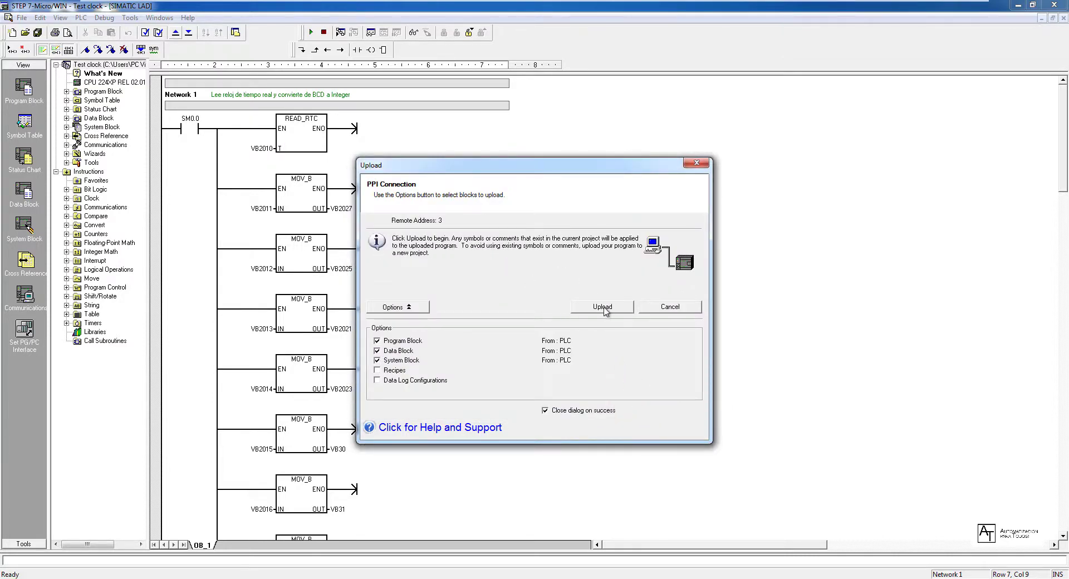
{"action": "left_click", "coordinate": [604, 308]}
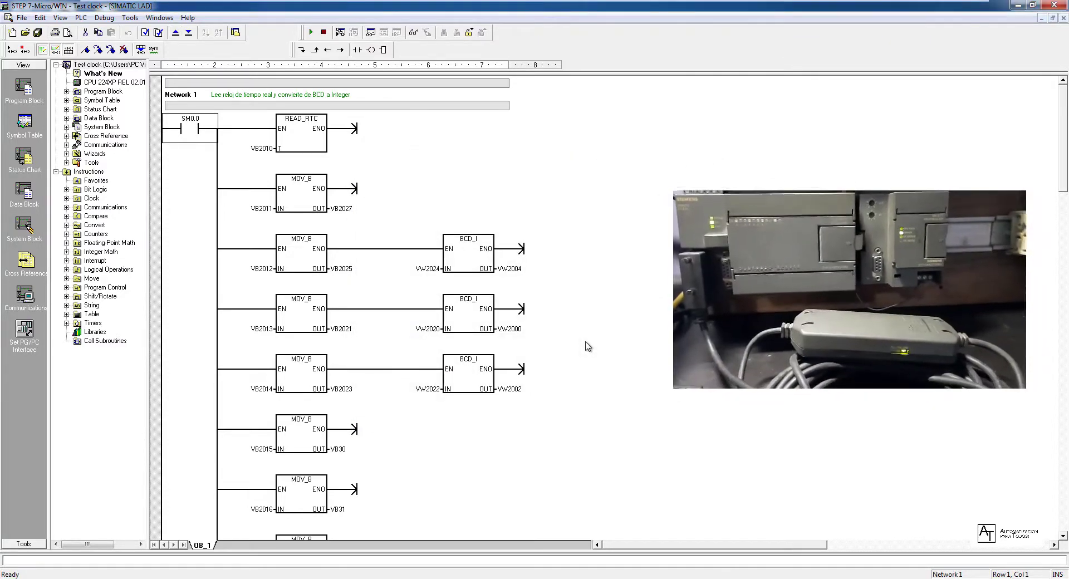
Step: Compare the project with the PLC program, monitor the ladder program status online, and switch the monitoring off again
{"action": "left_click", "coordinate": [341, 32]}
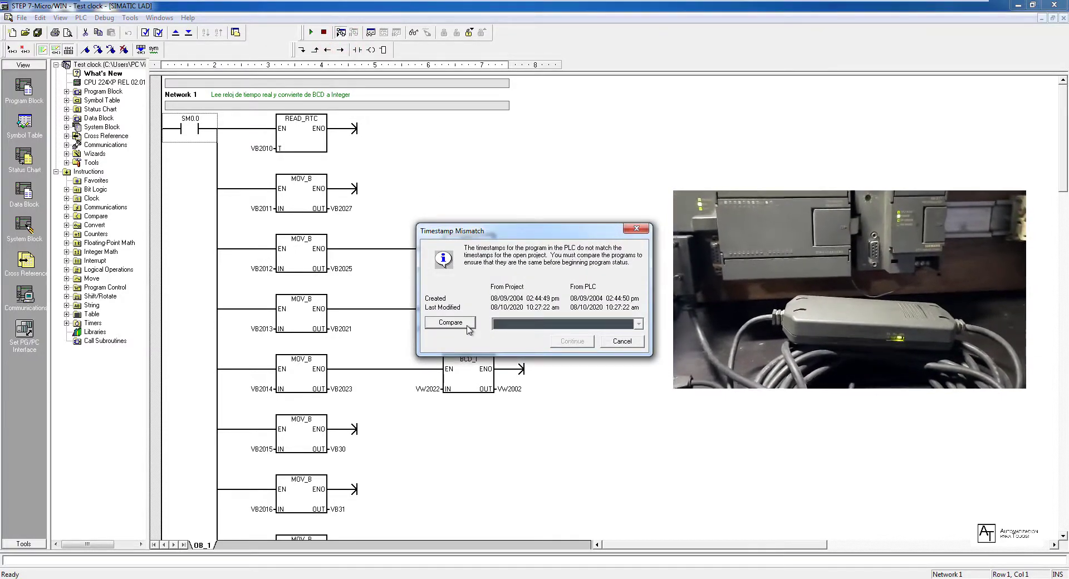
{"action": "left_click", "coordinate": [467, 327]}
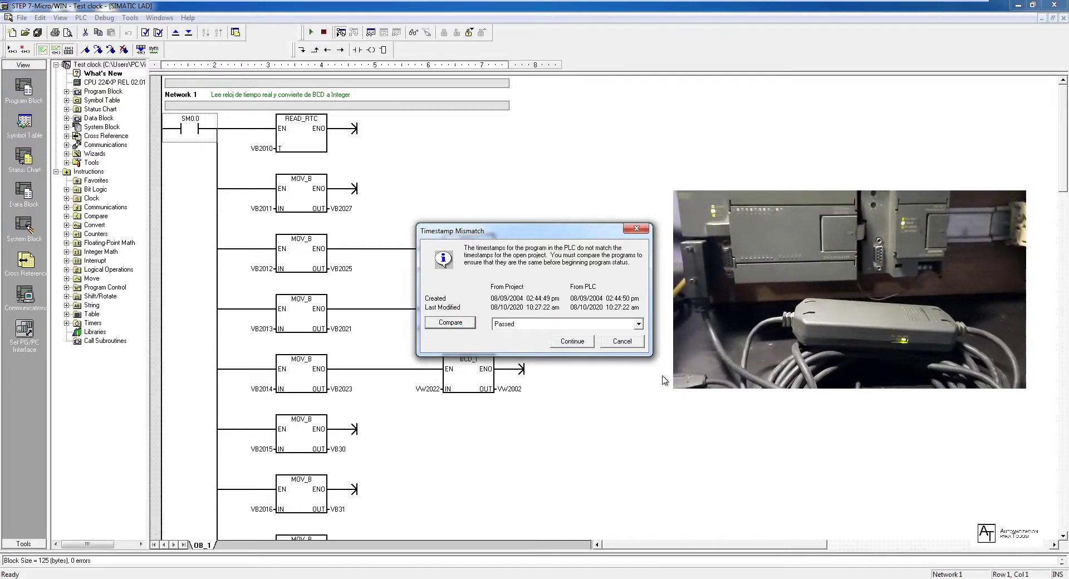
{"action": "left_click", "coordinate": [576, 342]}
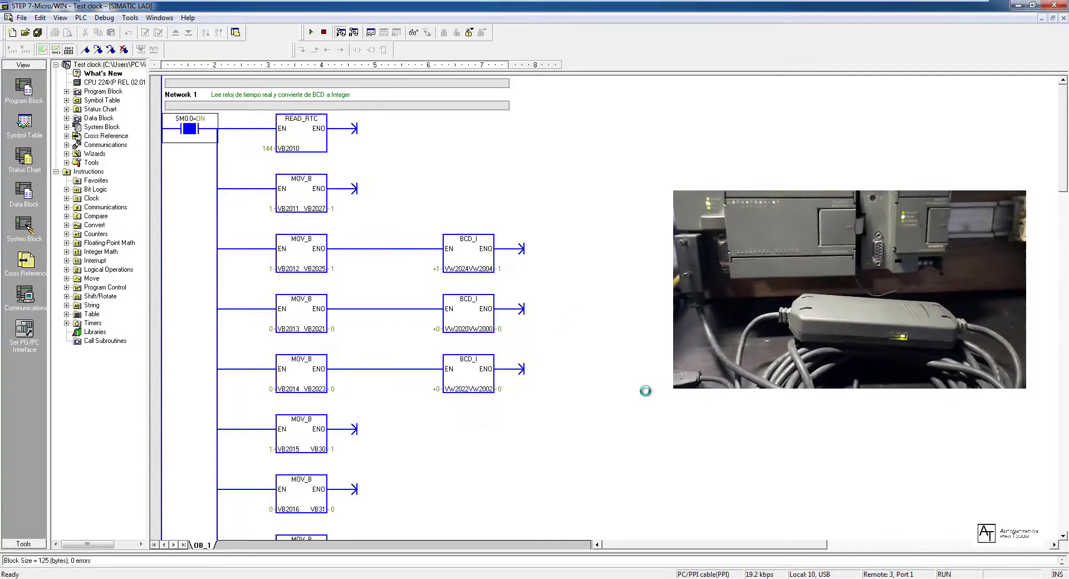
{"action": "left_click", "coordinate": [340, 33]}
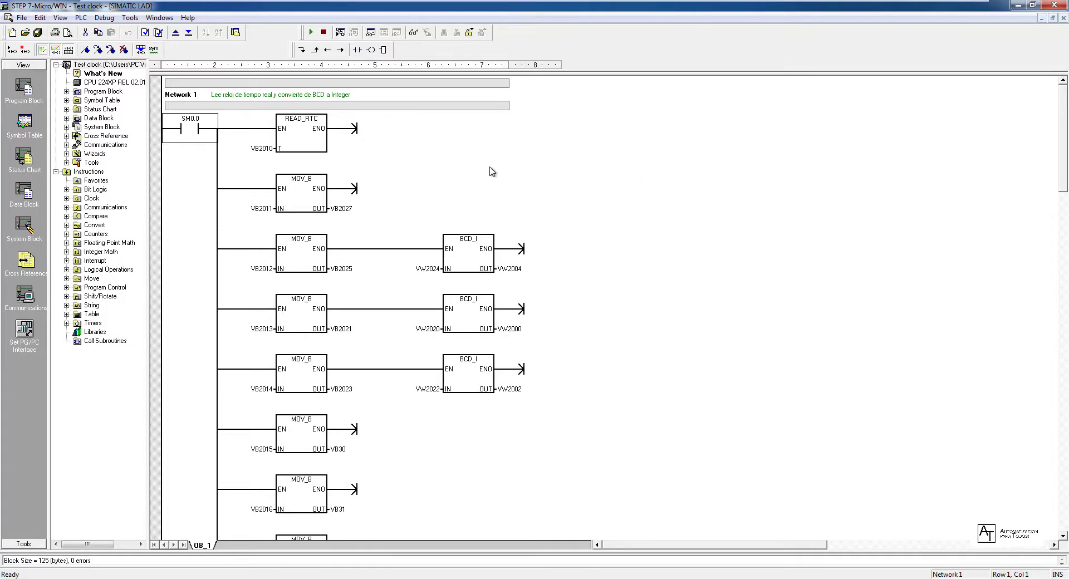
Step: Close the Test clock project without saving its changes and create a new empty project
{"action": "left_click", "coordinate": [21, 18]}
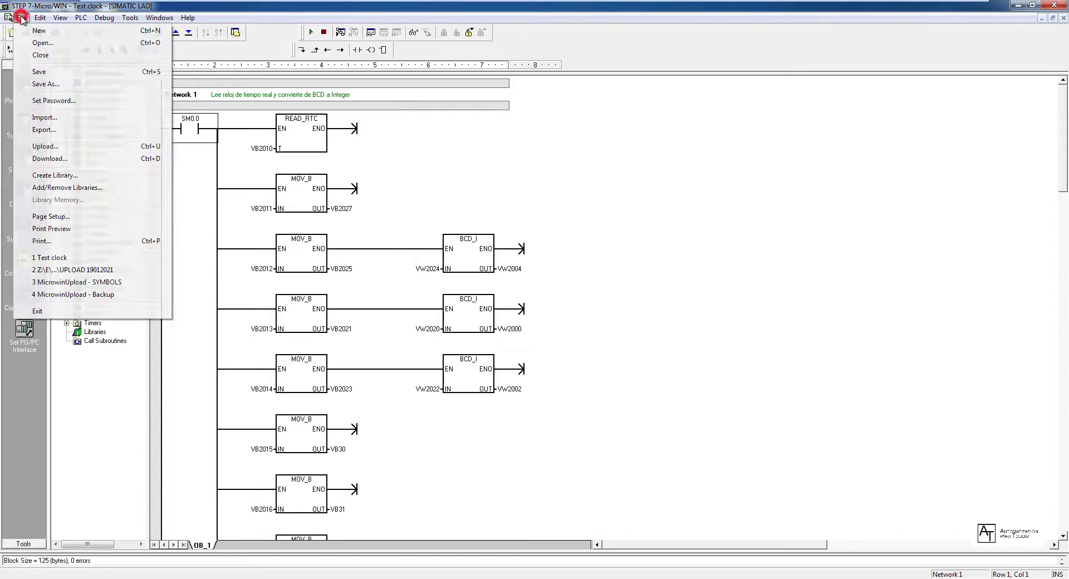
{"action": "left_click", "coordinate": [59, 54]}
{"action": "left_click", "coordinate": [553, 321]}
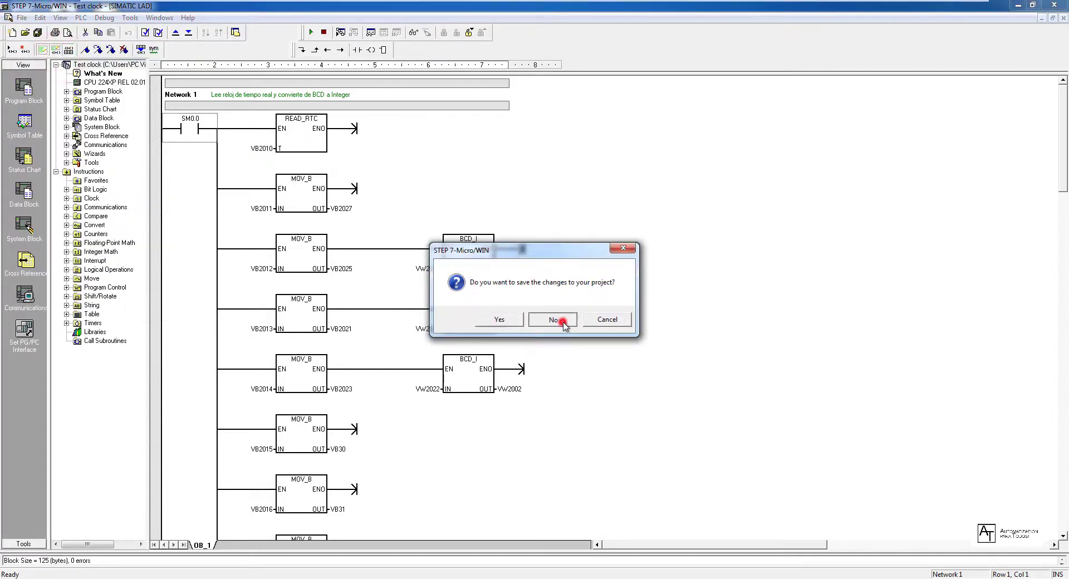
{"action": "left_click", "coordinate": [12, 31]}
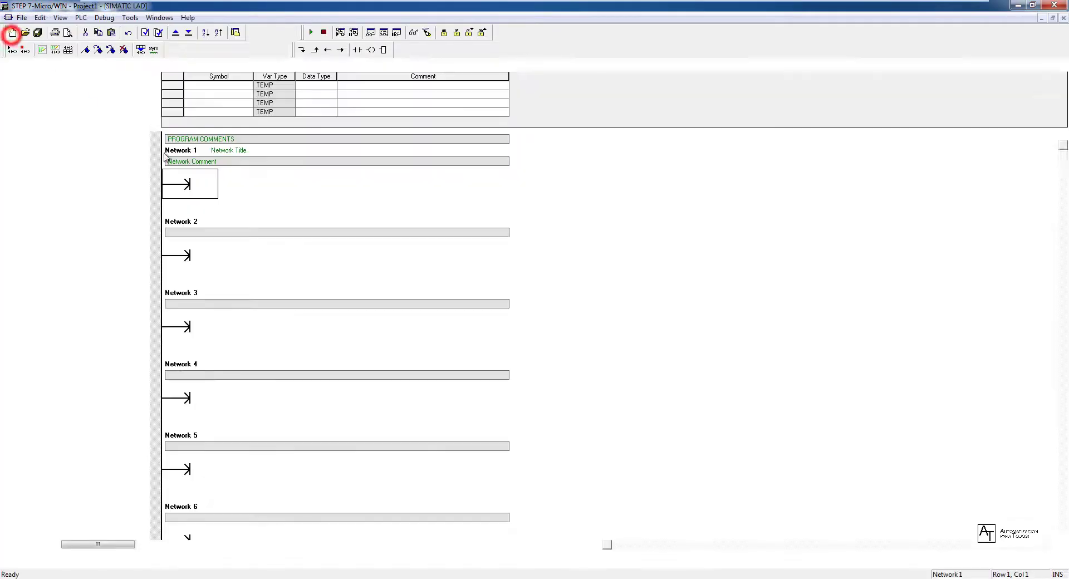
{"action": "left_click", "coordinate": [402, 195]}
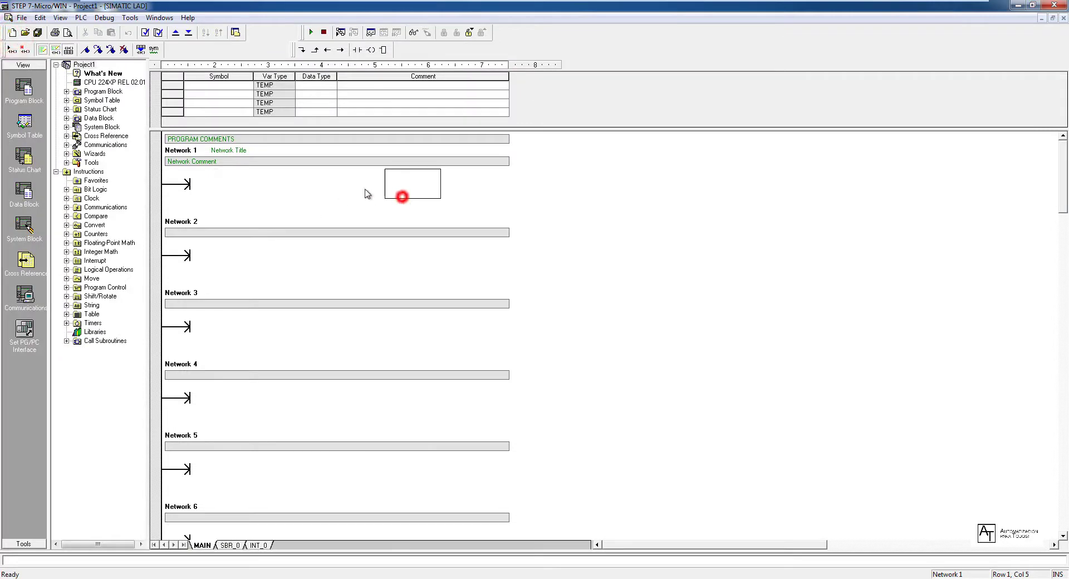
Step: From the new project's download, open the communications settings, clear the remote address and search the network for PLCs
{"action": "left_click", "coordinate": [189, 34]}
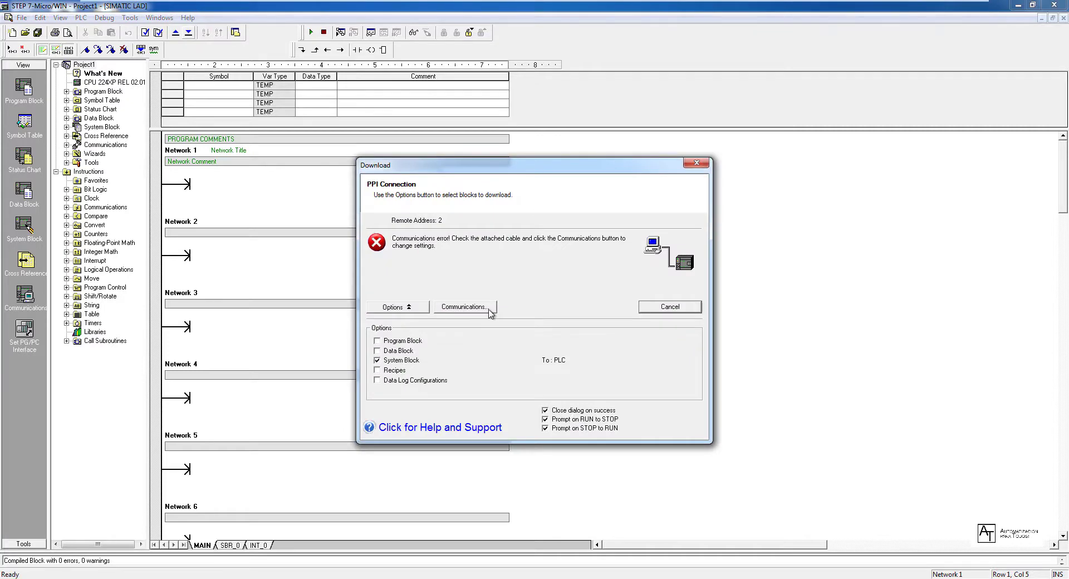
{"action": "left_click", "coordinate": [486, 309]}
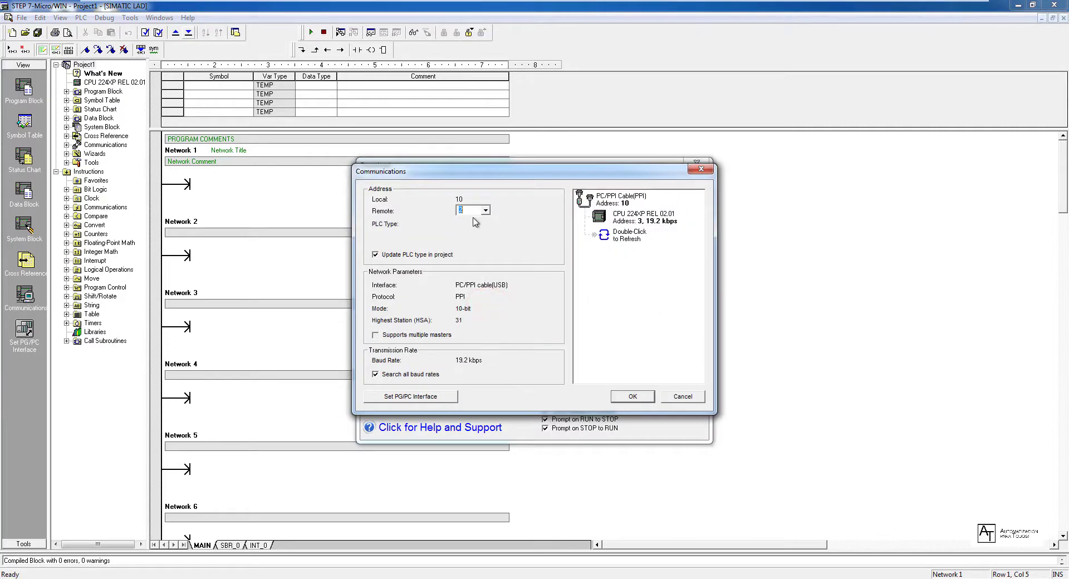
{"action": "key", "text": "BackSpace"}
{"action": "double_click", "coordinate": [628, 239]}
{"action": "double_click", "coordinate": [617, 234]}
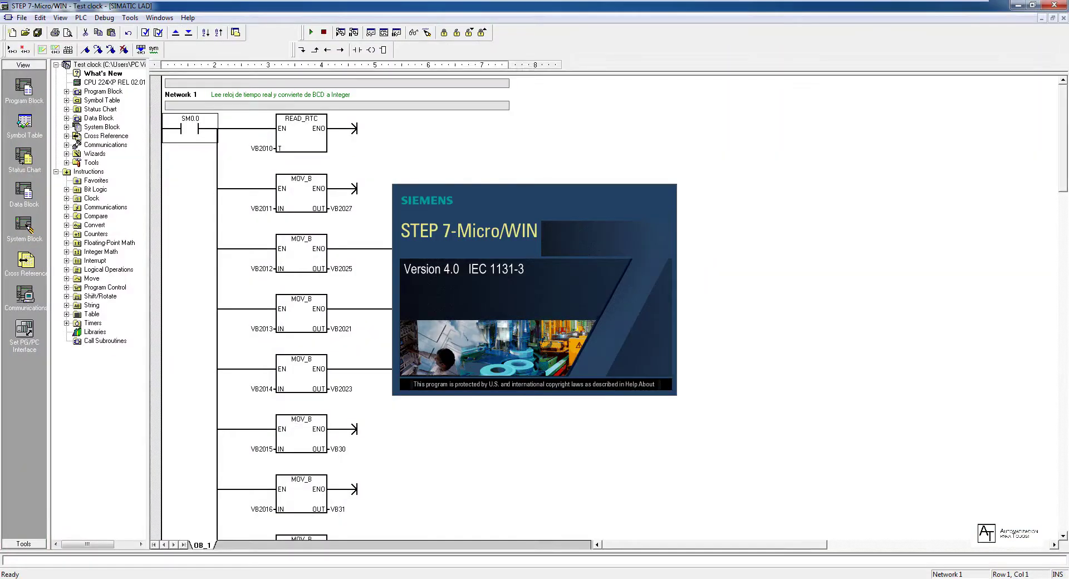
Step: Disconnect the Siemens SIMATIC PC Adapter USB A2 from the host and connect it to the virtual machine
{"action": "left_click", "coordinate": [609, 281]}
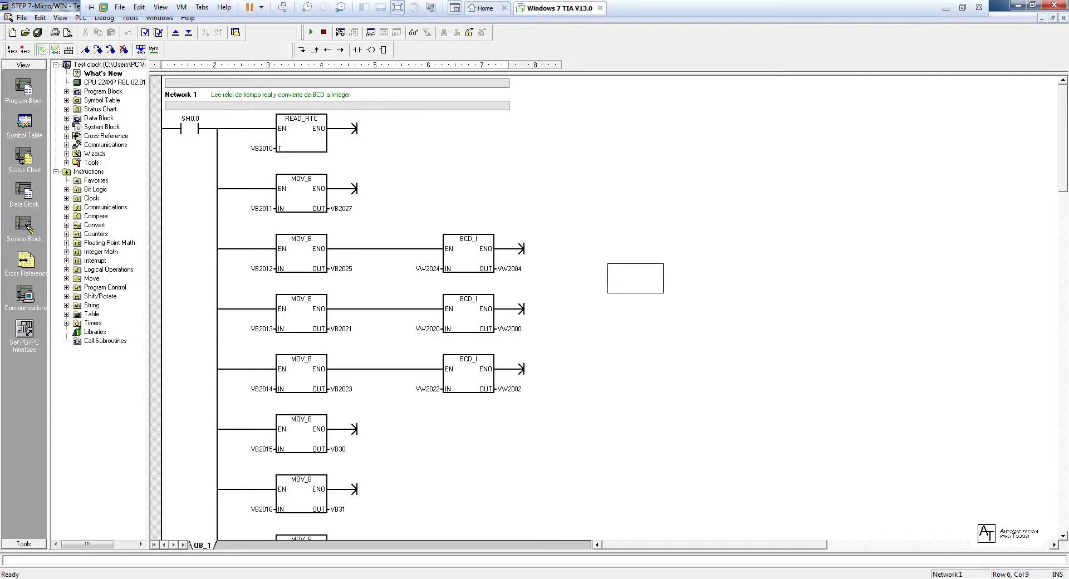
{"action": "left_click", "coordinate": [580, 157]}
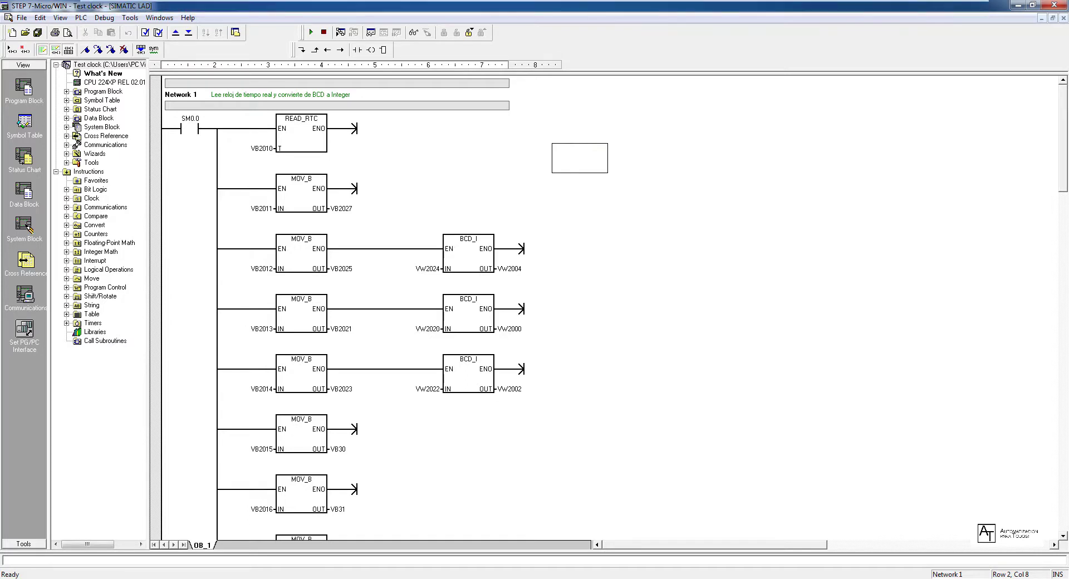
{"action": "left_click", "coordinate": [181, 8]}
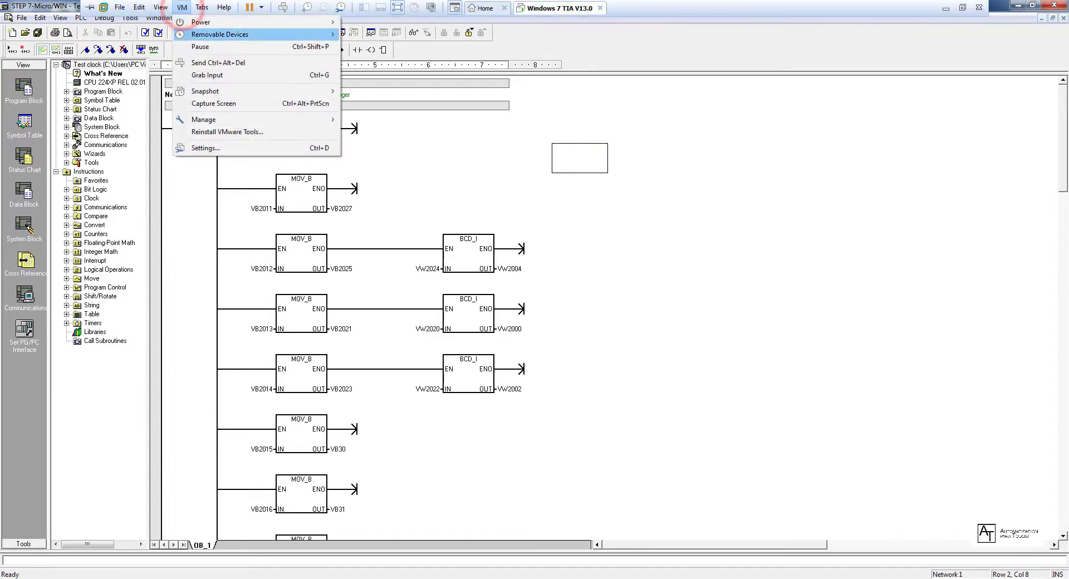
{"action": "mouse_move", "coordinate": [220, 34]}
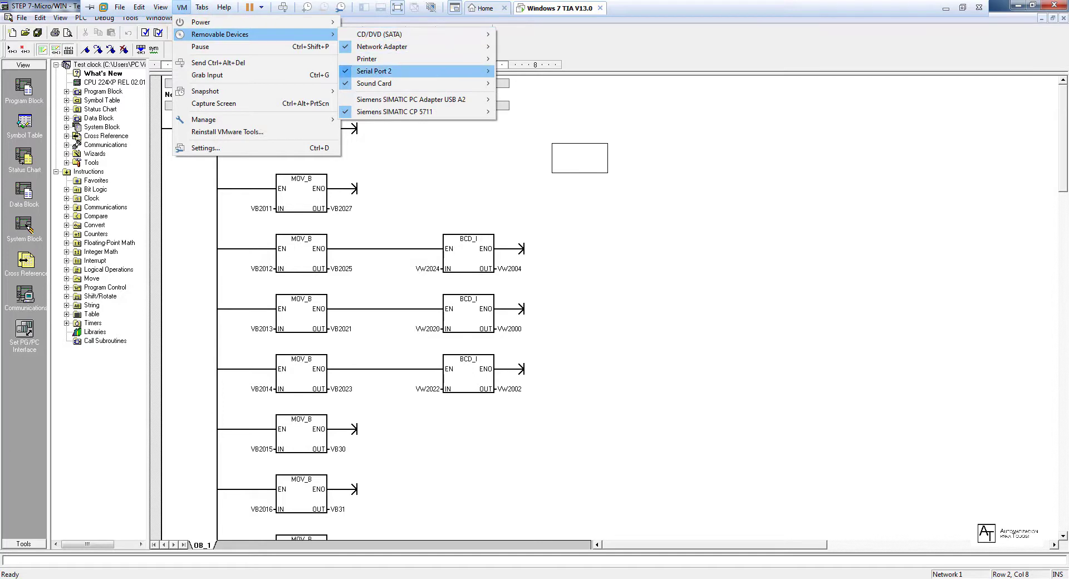
{"action": "mouse_move", "coordinate": [412, 99]}
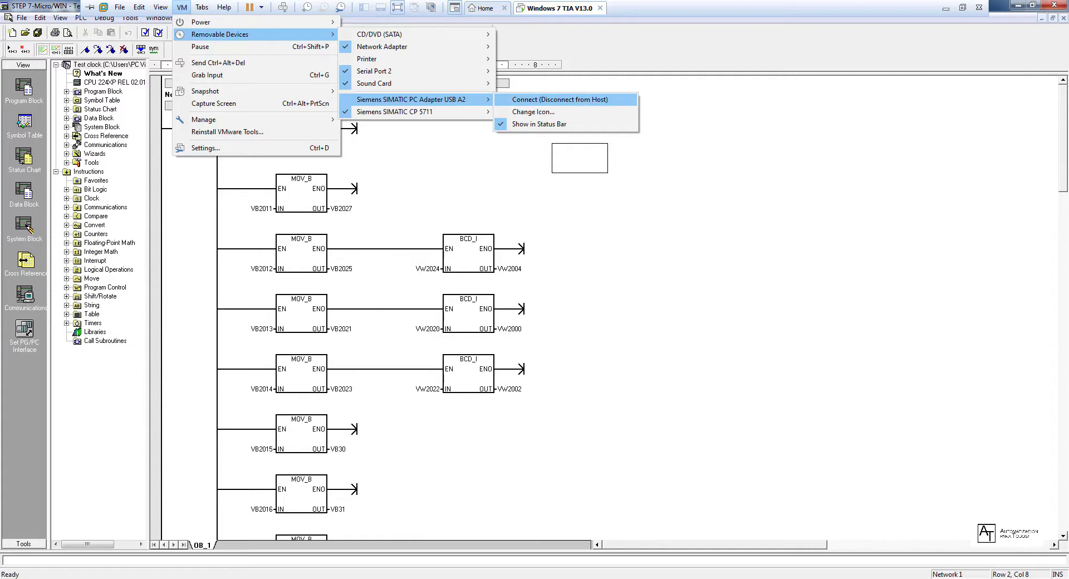
{"action": "left_click", "coordinate": [618, 99]}
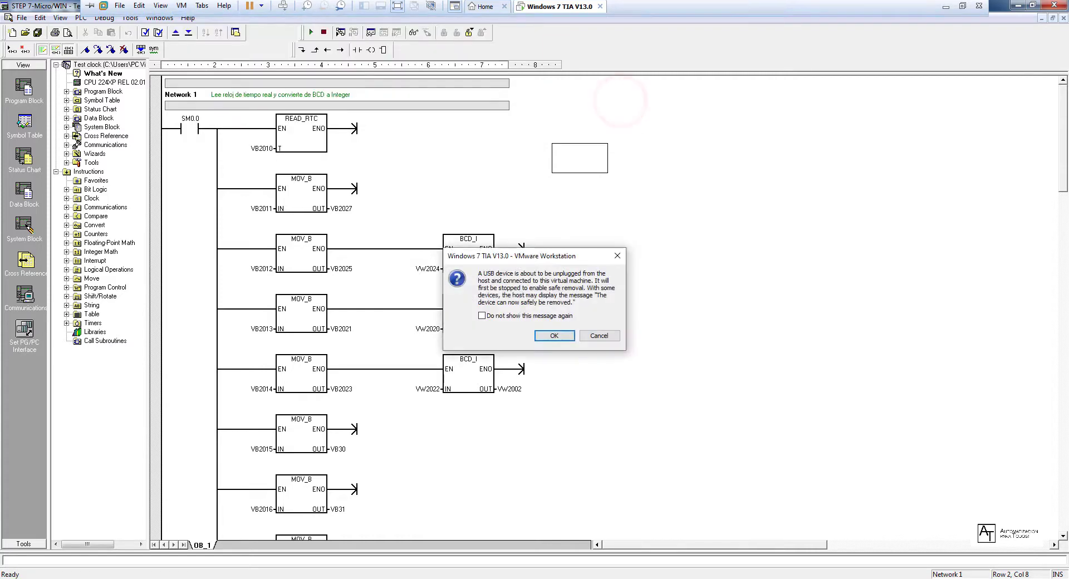
{"action": "left_click", "coordinate": [566, 335]}
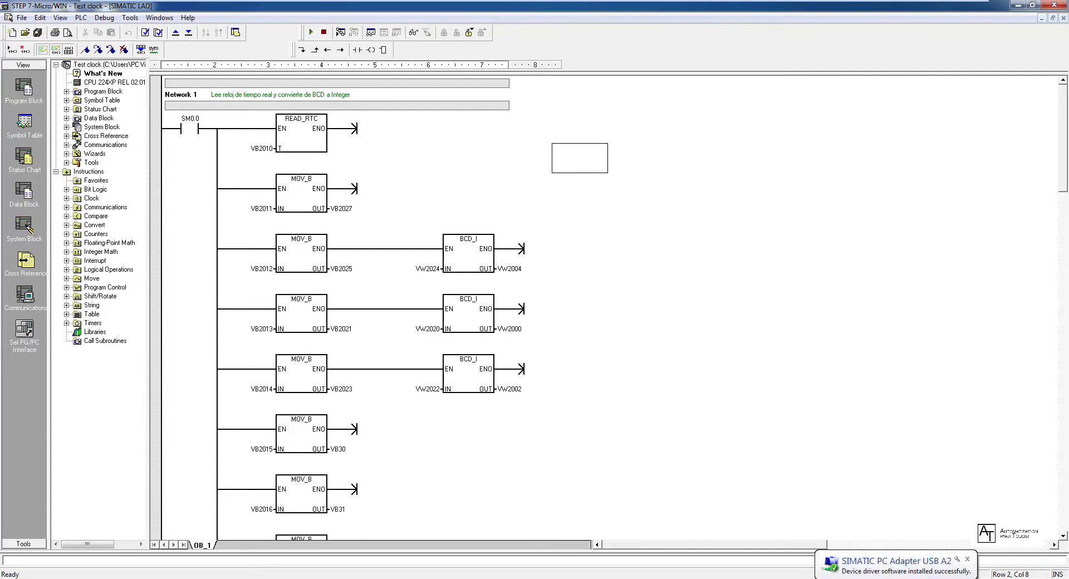
{"action": "left_click", "coordinate": [777, 376]}
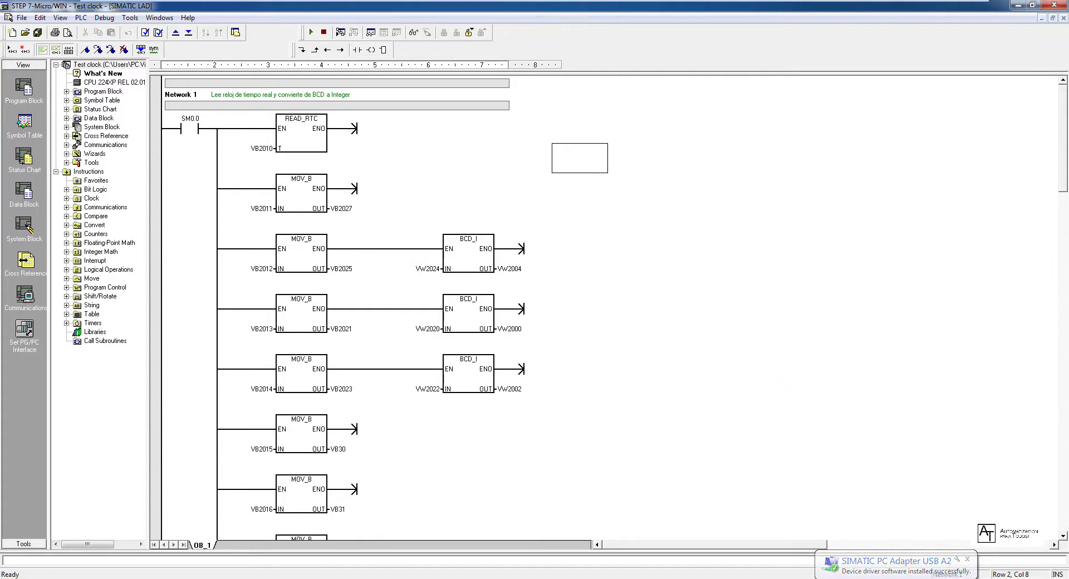
{"action": "left_click", "coordinate": [749, 232]}
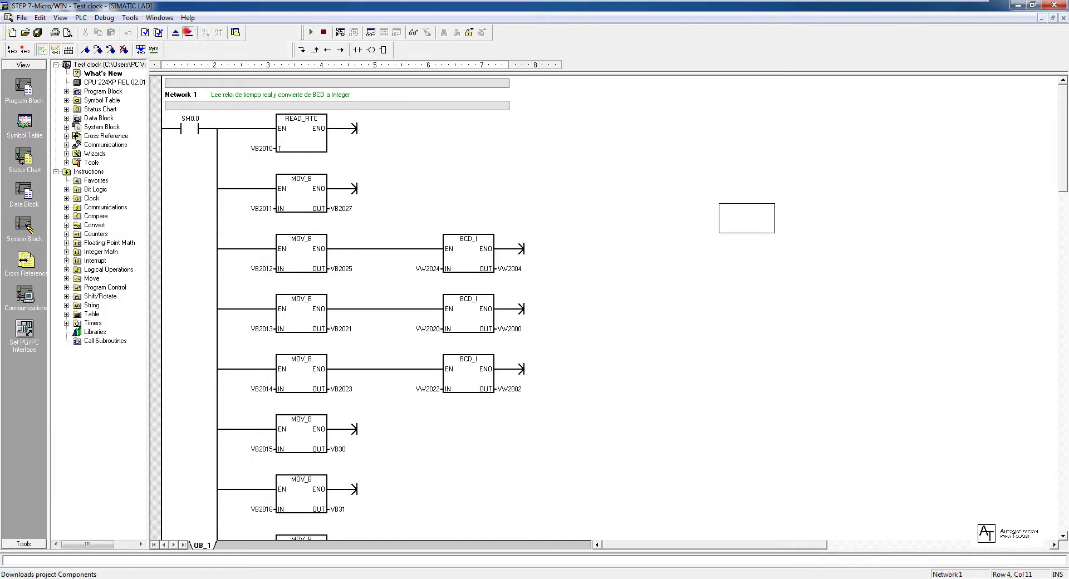
{"action": "left_click", "coordinate": [188, 33]}
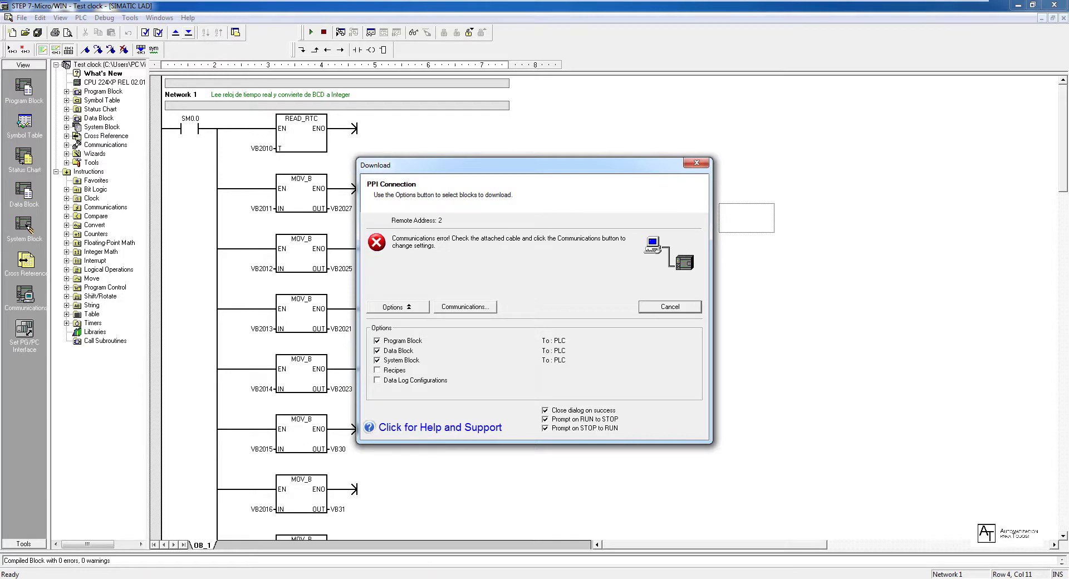
{"action": "left_click", "coordinate": [697, 163]}
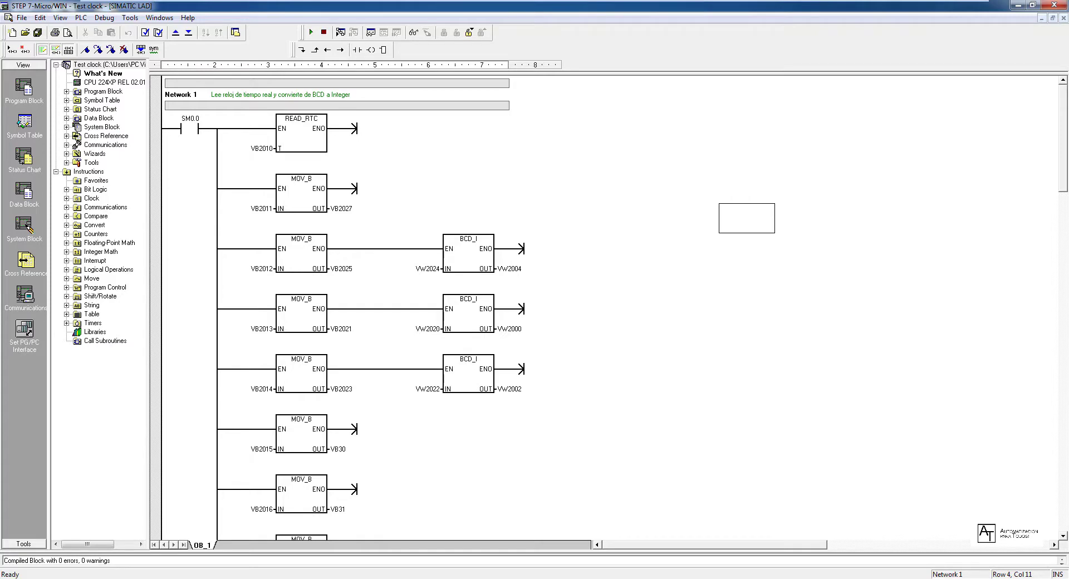
Step: From the Test clock project's download, open the communications settings and the PG/PC interface settings
{"action": "left_click", "coordinate": [643, 337]}
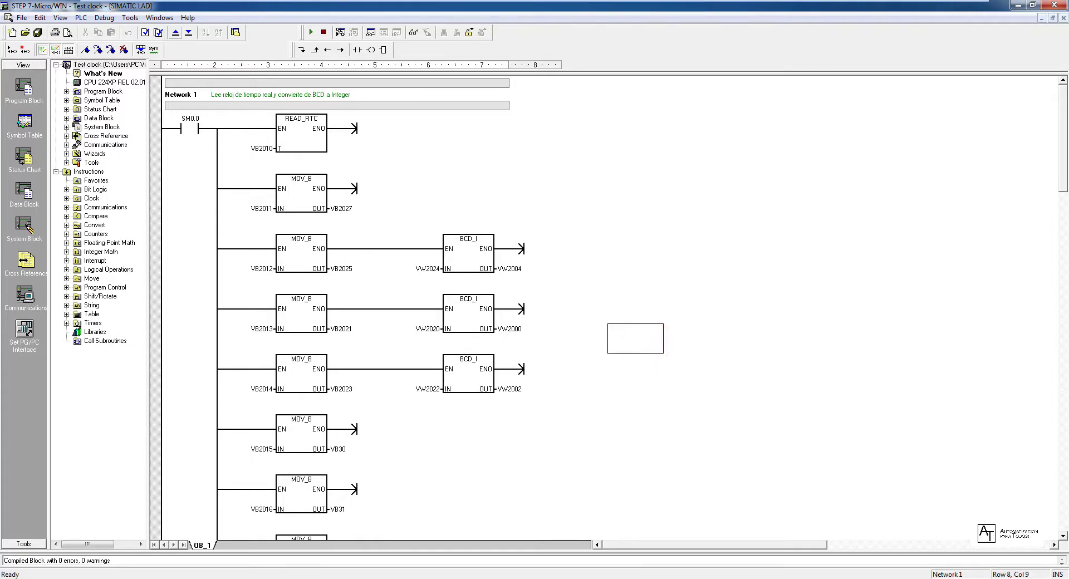
{"action": "left_click", "coordinate": [189, 32]}
{"action": "left_click", "coordinate": [480, 306]}
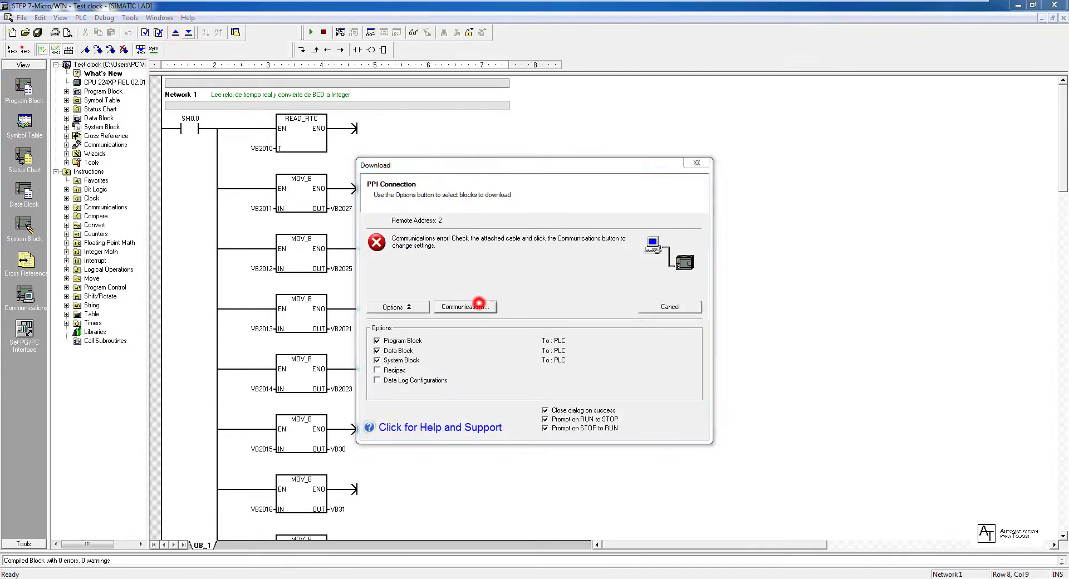
{"action": "left_click", "coordinate": [621, 199]}
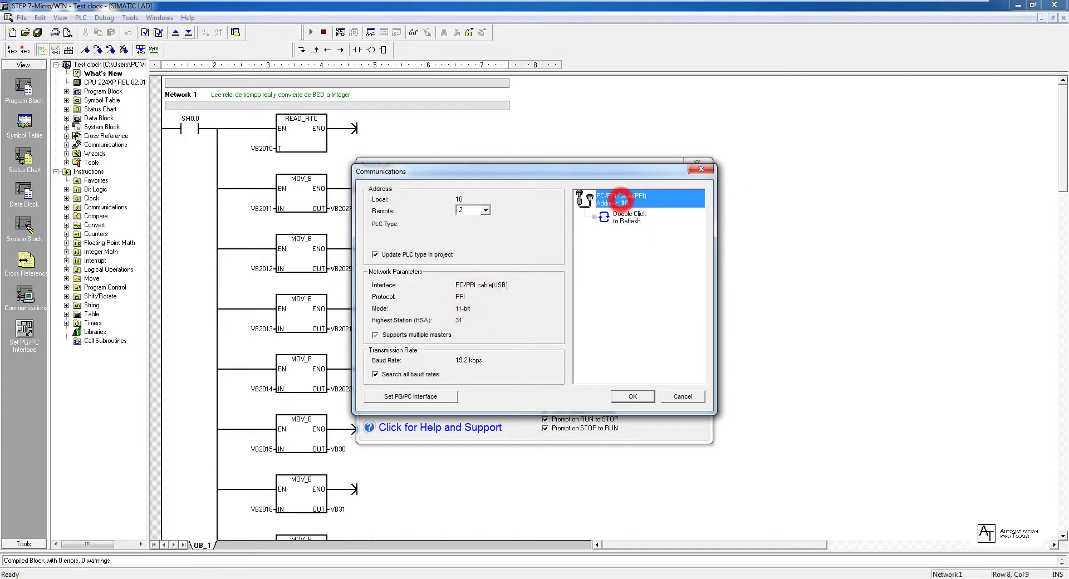
{"action": "double_click", "coordinate": [620, 199]}
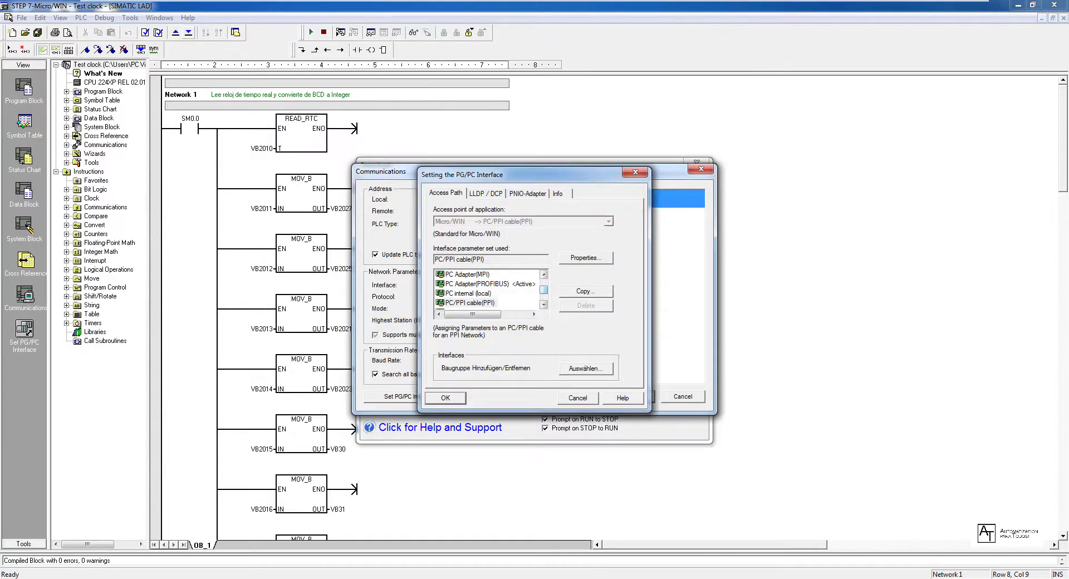
Step: Choose PC Adapter USB A2(MPI) as the interface parameter set for the Micro/WIN access point
{"action": "left_click_drag", "start_coordinate": [543, 290], "coordinate": [544, 284]}
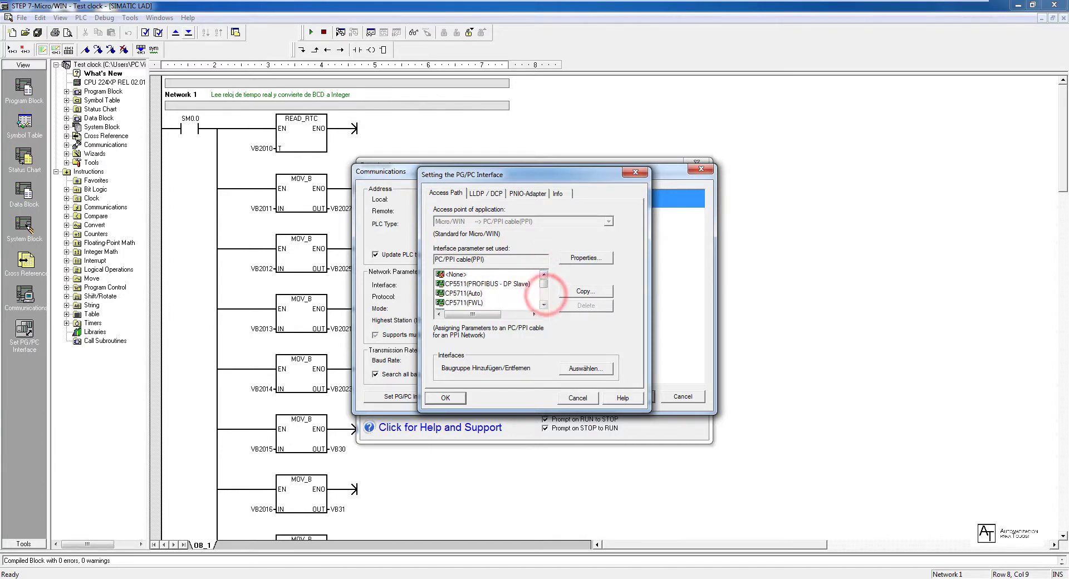
{"action": "left_click", "coordinate": [543, 305]}
{"action": "left_click", "coordinate": [543, 305]}
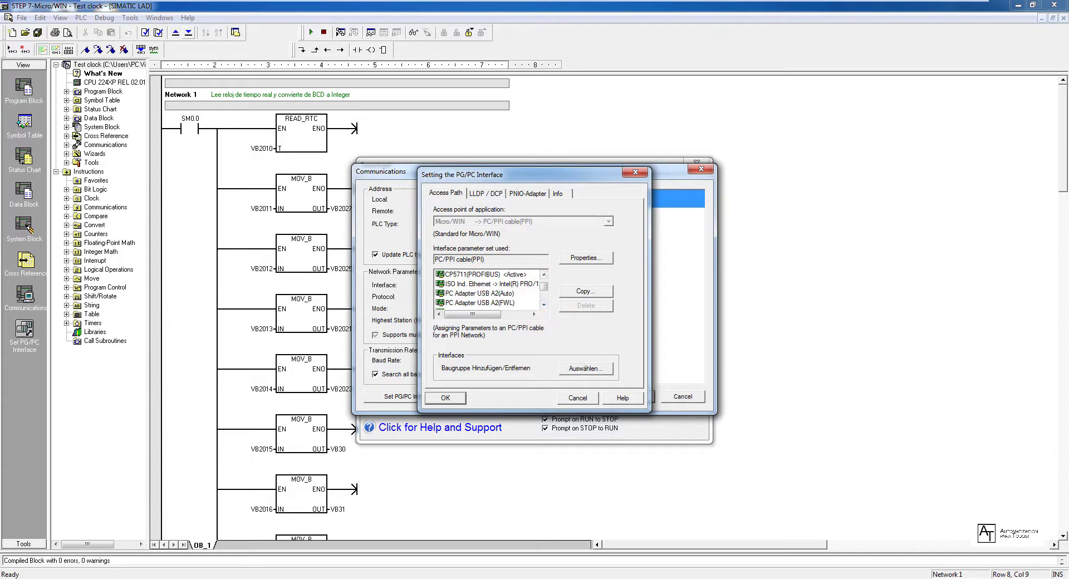
{"action": "left_click", "coordinate": [457, 293]}
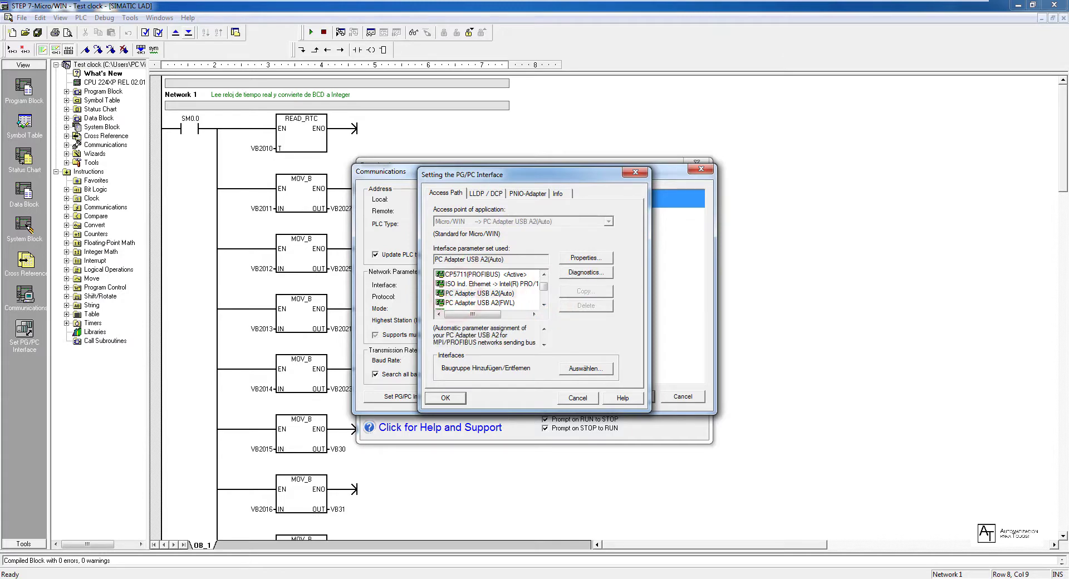
{"action": "left_click", "coordinate": [544, 304]}
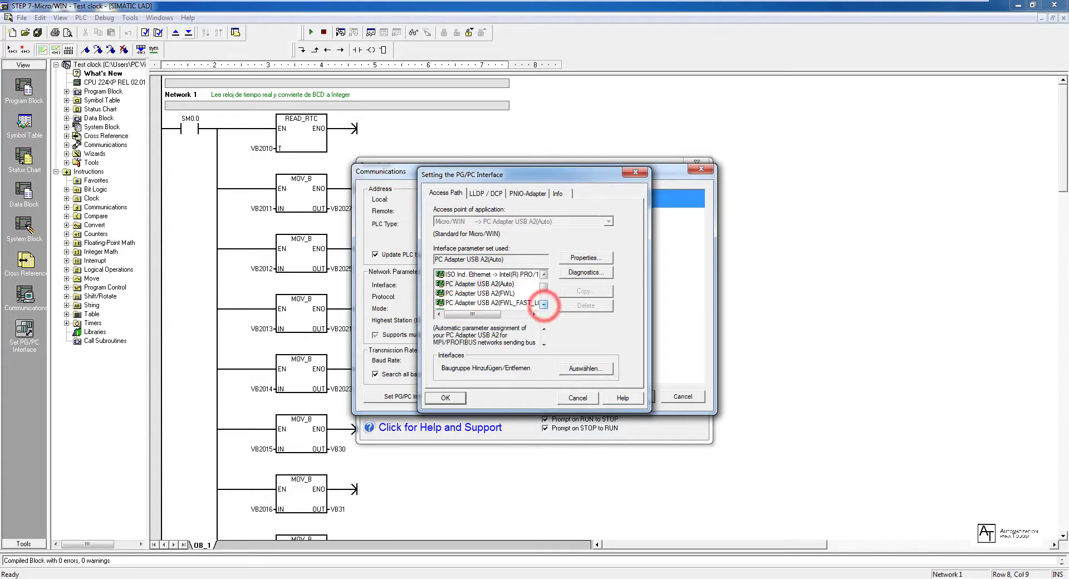
{"action": "left_click", "coordinate": [543, 304]}
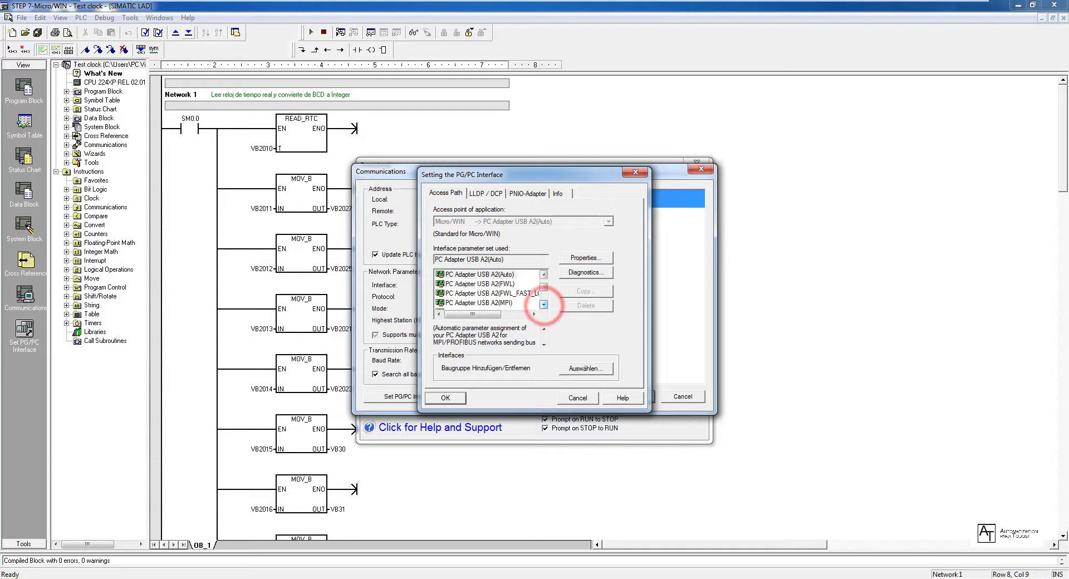
{"action": "left_click", "coordinate": [484, 303]}
{"action": "left_click", "coordinate": [543, 305]}
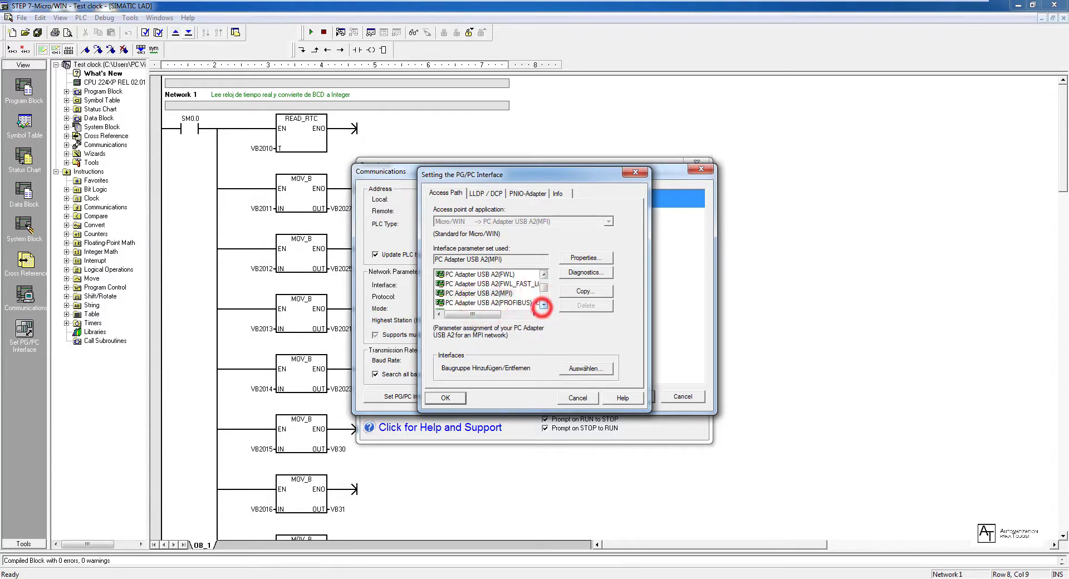
{"action": "left_click", "coordinate": [543, 304]}
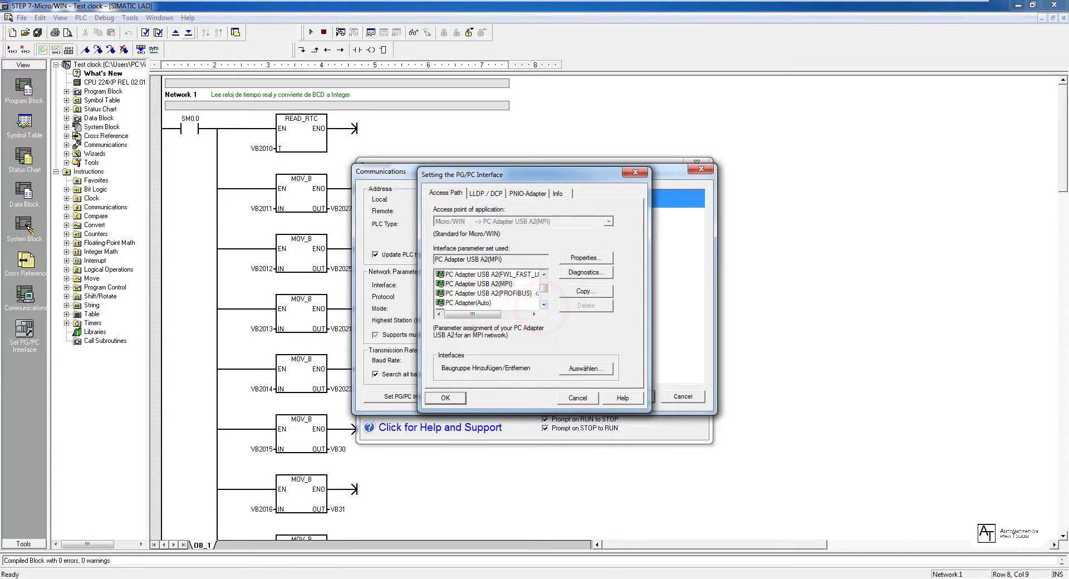
{"action": "left_click", "coordinate": [503, 283]}
Step: In the PC Adapter USB A2(MPI) properties, make the PG/PC the only master on the bus and set the transmission rate to 19.2 kbps
{"action": "left_click", "coordinate": [586, 258]}
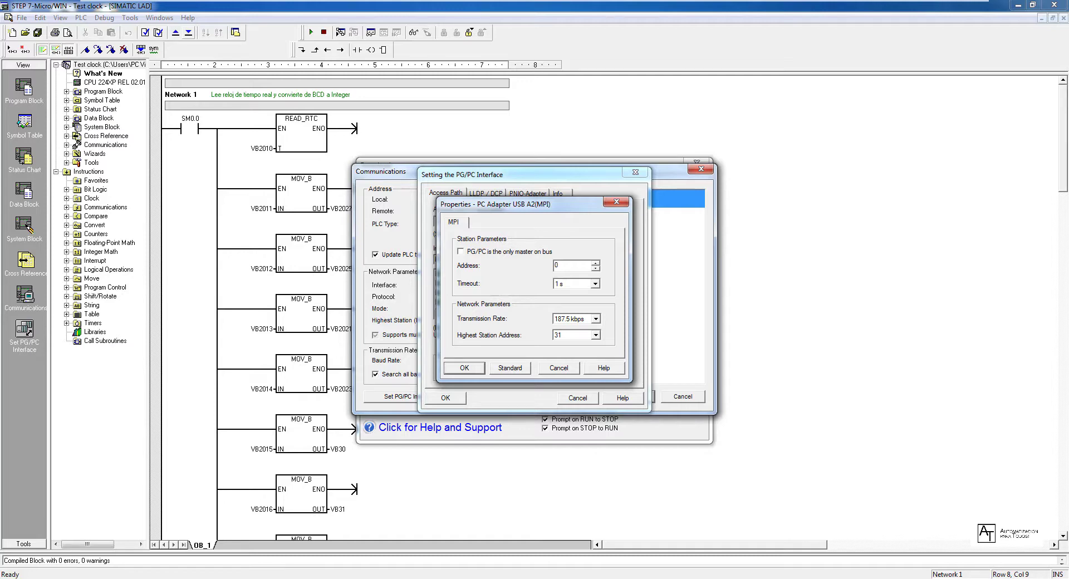
{"action": "left_click", "coordinate": [460, 252]}
{"action": "left_click", "coordinate": [595, 319]}
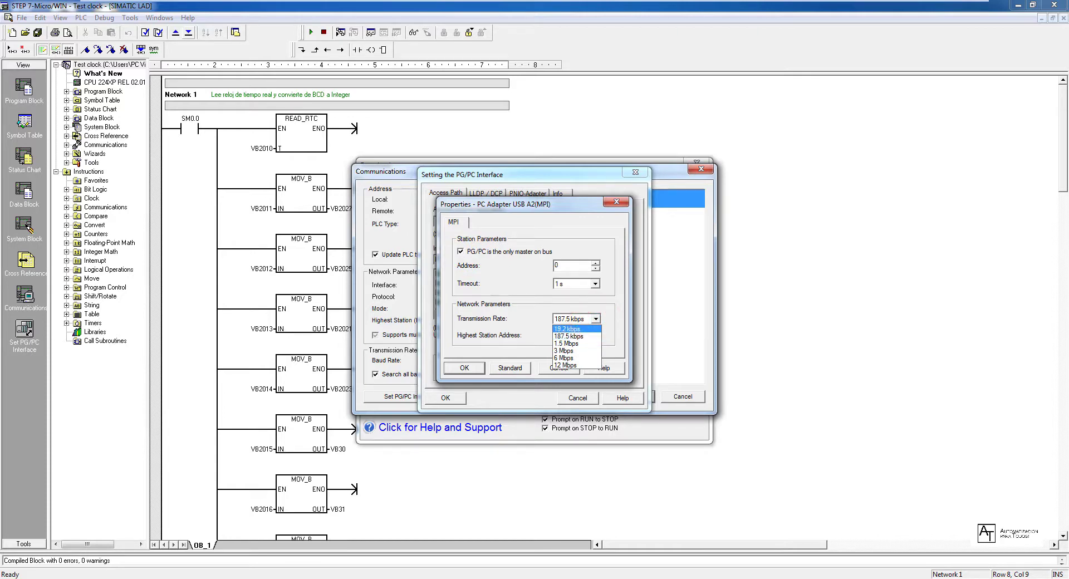
{"action": "left_click", "coordinate": [579, 328]}
{"action": "left_click", "coordinate": [595, 318]}
Step: Set the adapter's station address to 20 and its timeout to 10 s, and accept the modified access path
{"action": "left_click", "coordinate": [579, 265]}
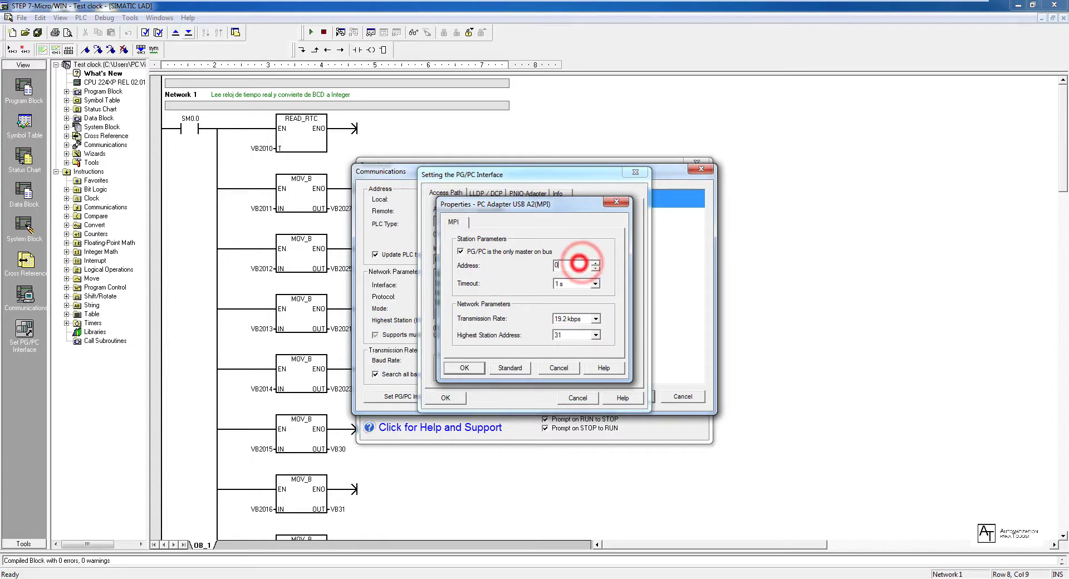
{"action": "type", "text": "2"}
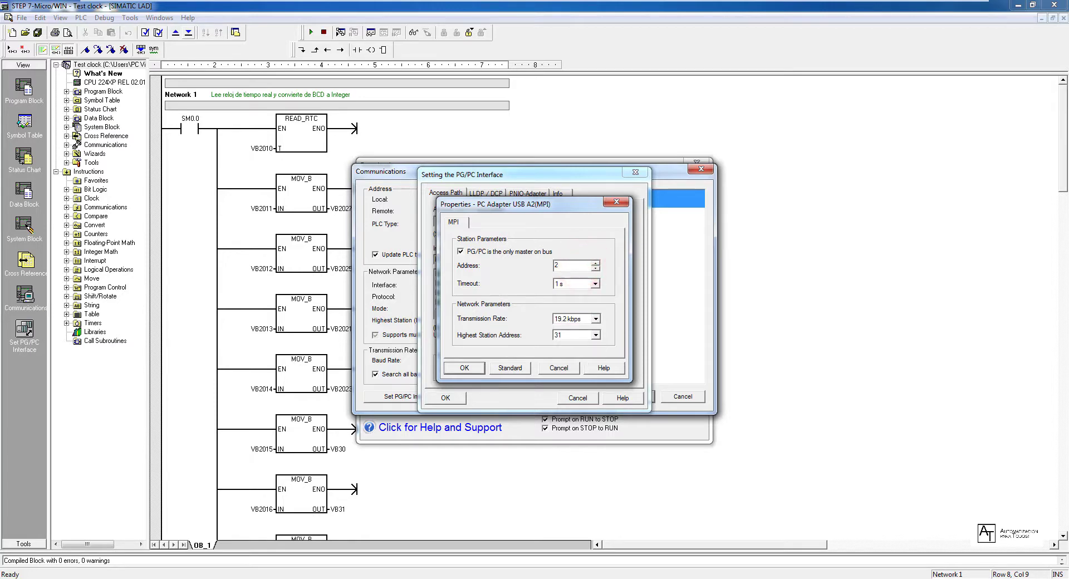
{"action": "type", "text": "0"}
{"action": "left_click", "coordinate": [608, 297]}
{"action": "left_click", "coordinate": [595, 284]}
{"action": "left_click", "coordinate": [579, 299]}
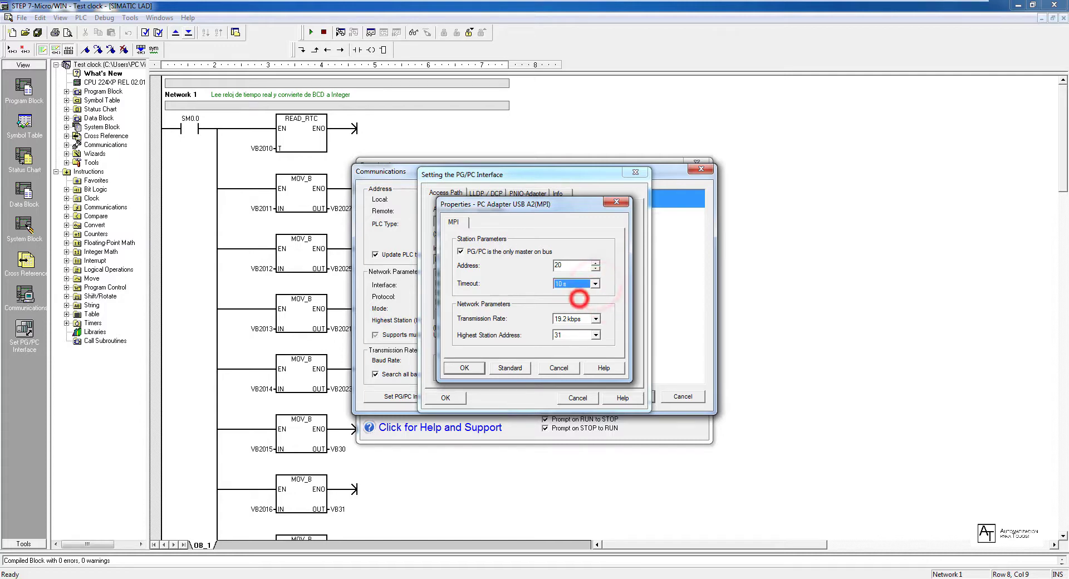
{"action": "left_click", "coordinate": [475, 367]}
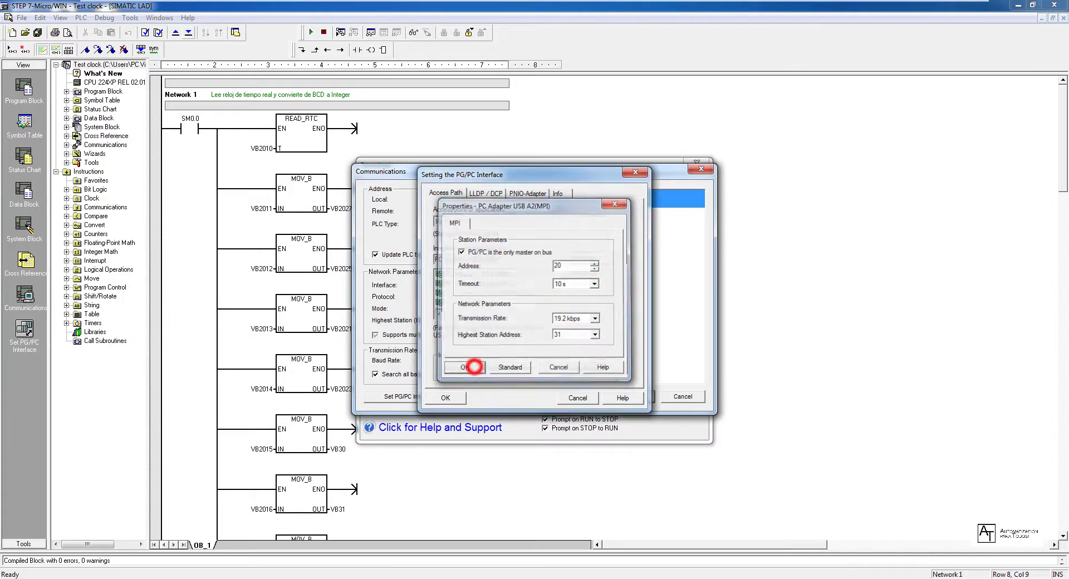
{"action": "left_click", "coordinate": [461, 397]}
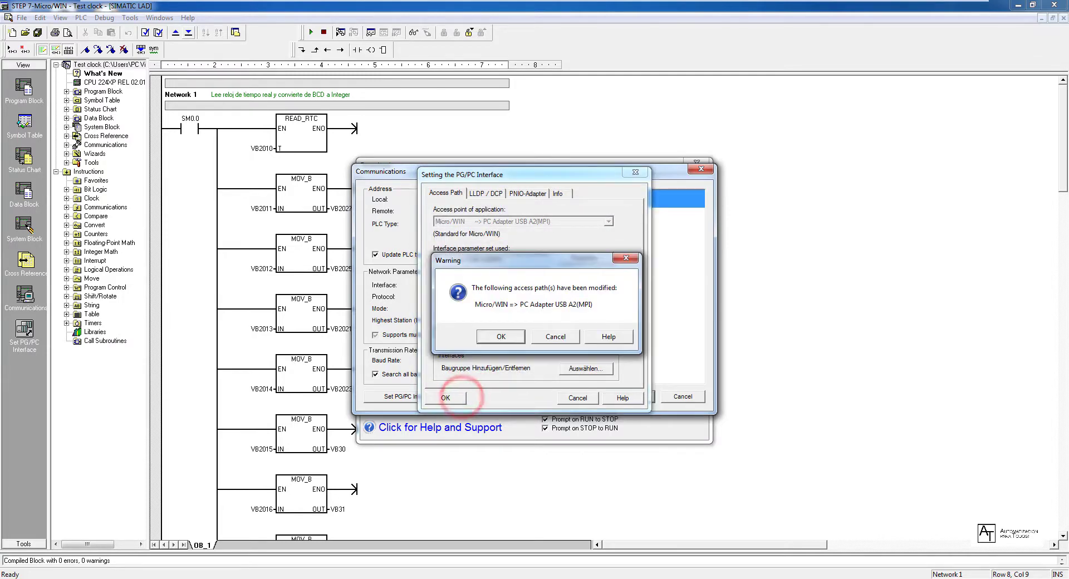
{"action": "left_click", "coordinate": [501, 336]}
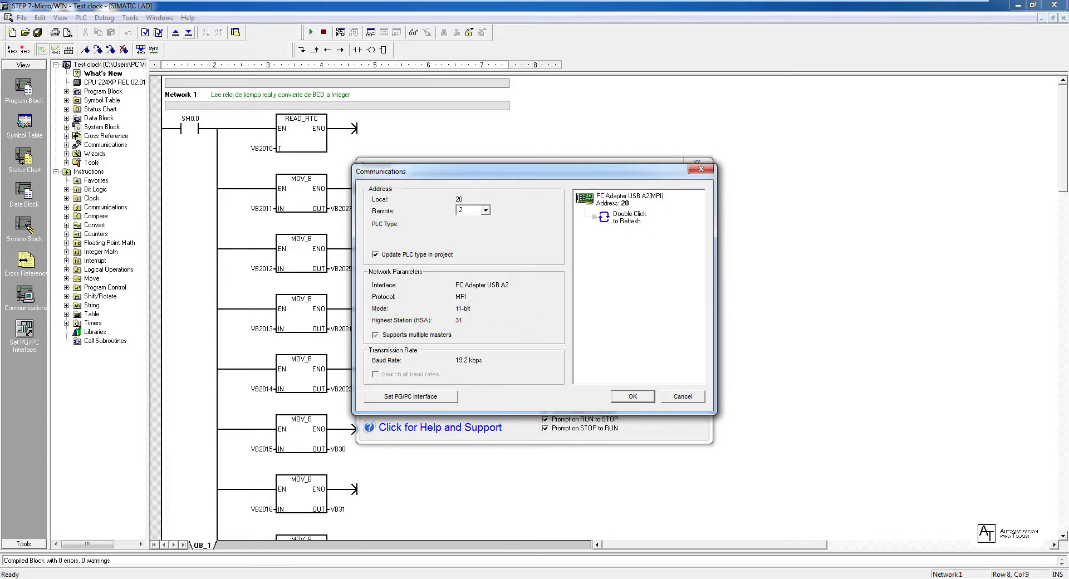
Step: Search the network through the USB A2 adapter and select the CPU 224XP at address 3 as the remote PLC
{"action": "double_click", "coordinate": [623, 218]}
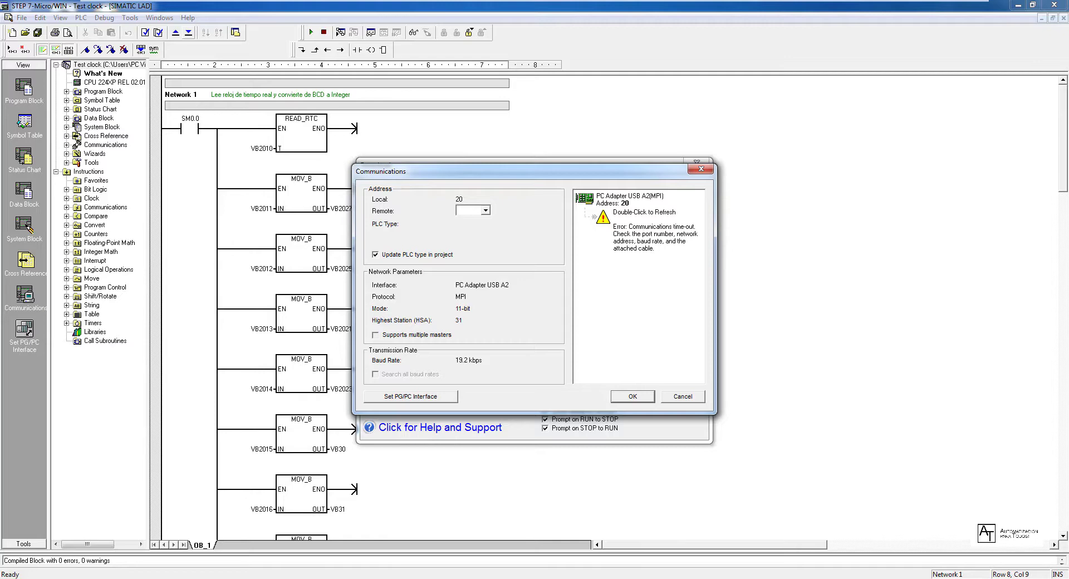
{"action": "double_click", "coordinate": [668, 237]}
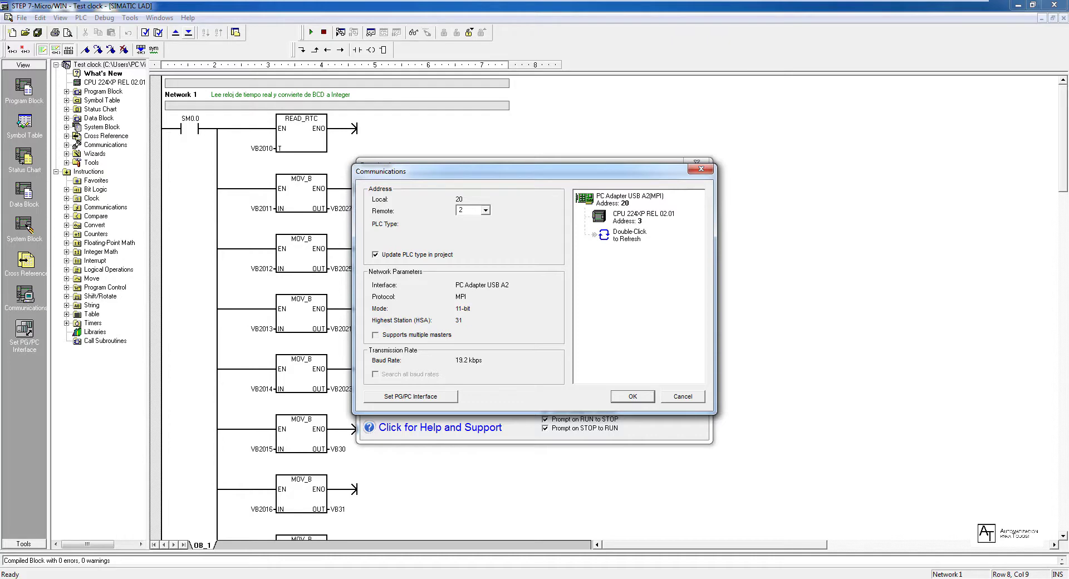
{"action": "left_click", "coordinate": [631, 216]}
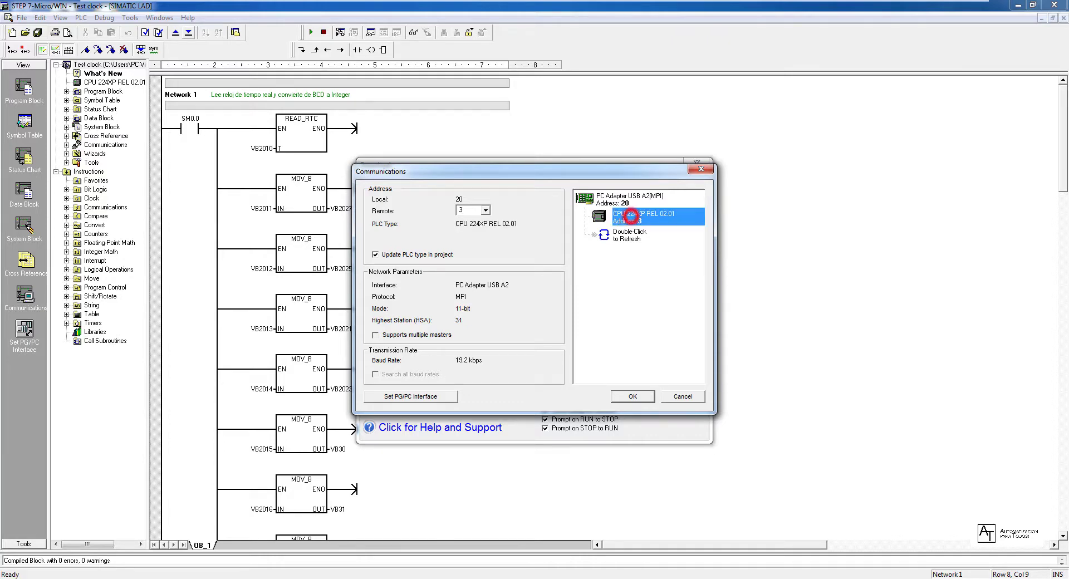
{"action": "left_click", "coordinate": [629, 396]}
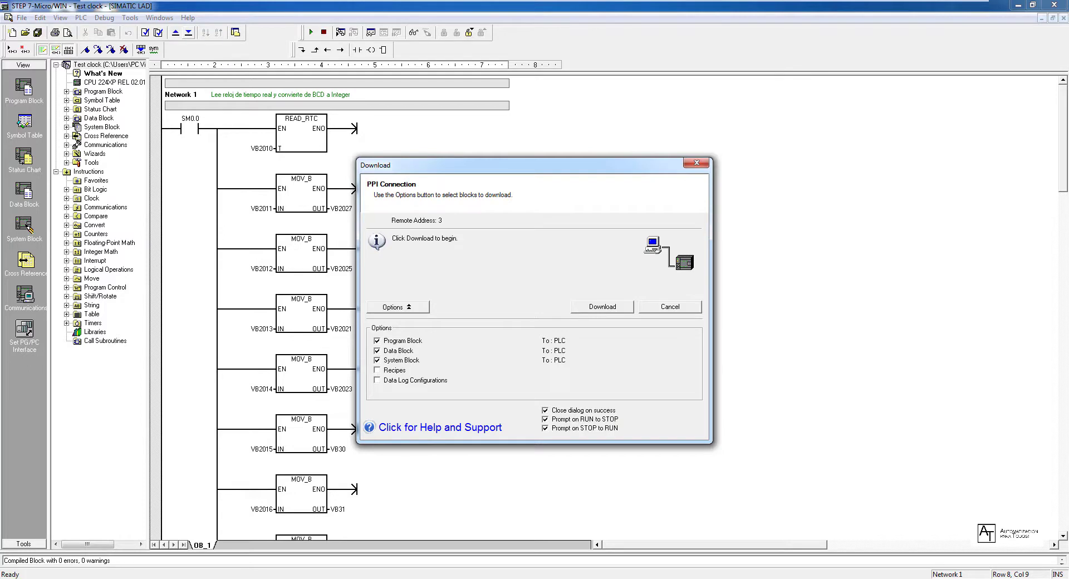
Step: Download the program, data and system blocks to the PLC, placing it in STOP mode for the transfer and back in RUN mode
{"action": "left_click", "coordinate": [603, 307]}
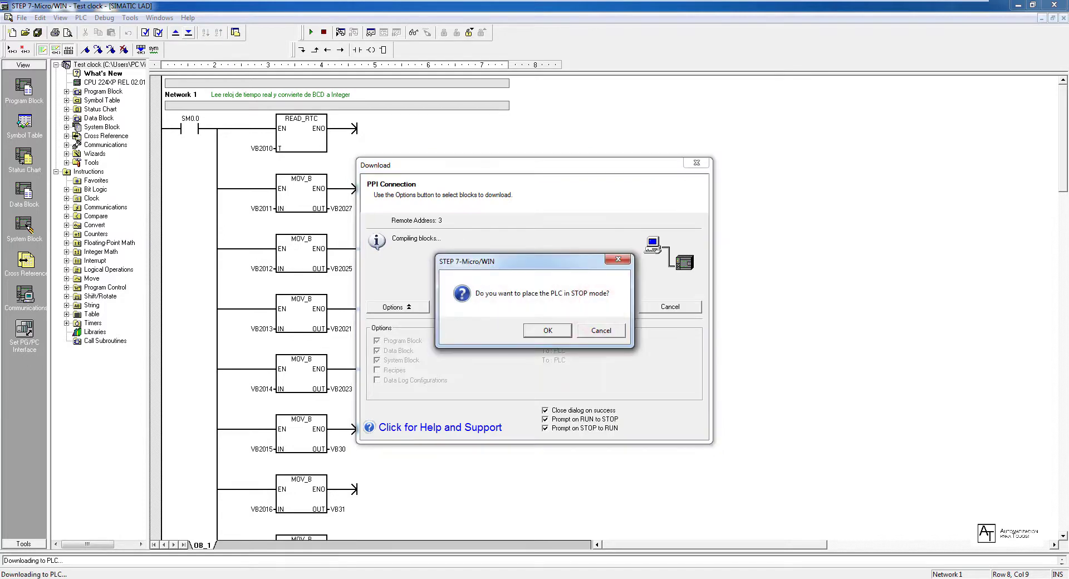
{"action": "left_click", "coordinate": [559, 330]}
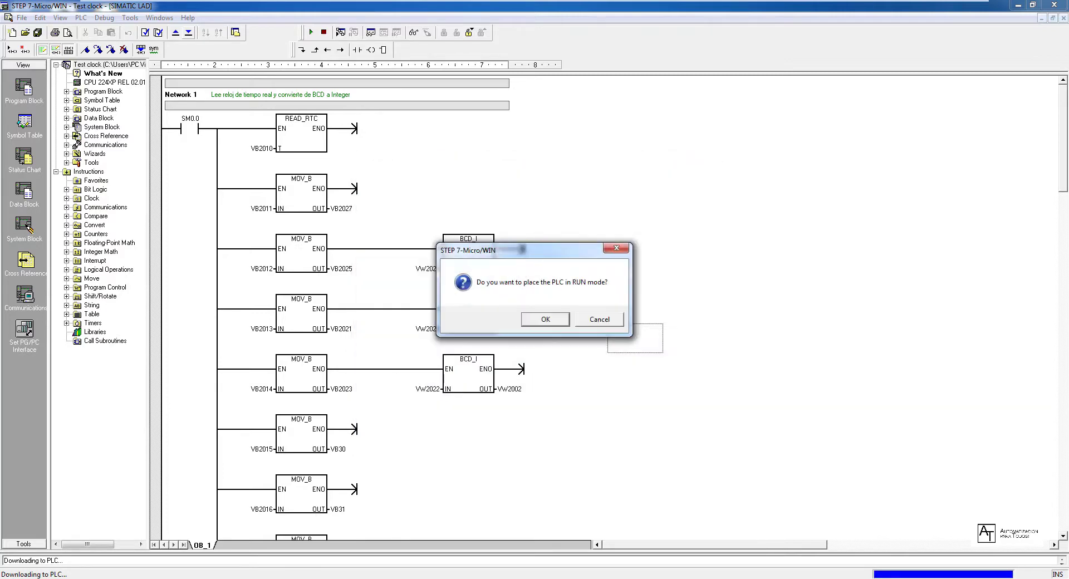
{"action": "left_click", "coordinate": [545, 319]}
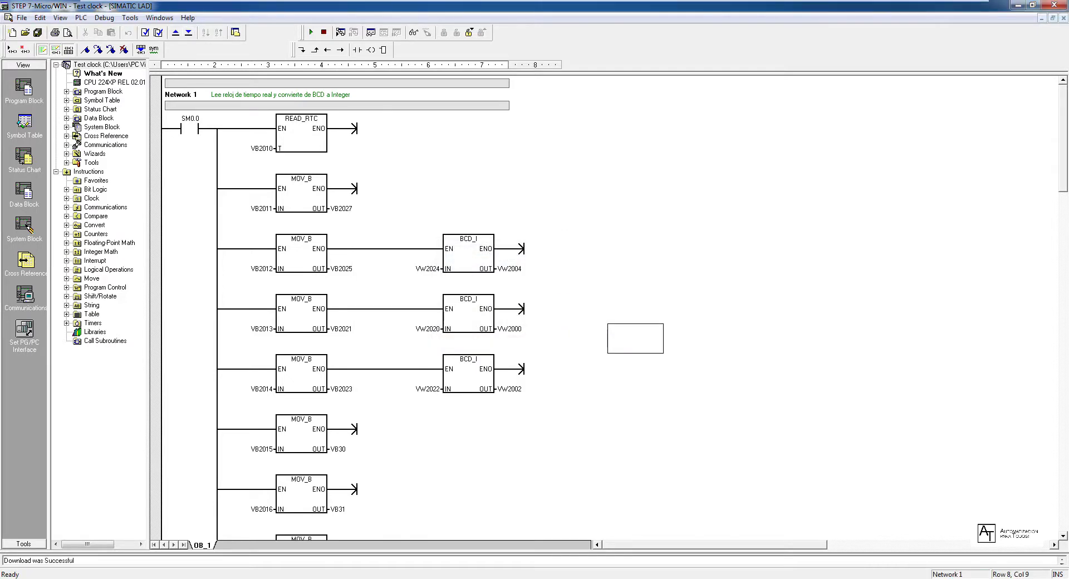
Step: Monitor the downloaded ladder program's status online over the USB A2 adapter and switch the monitoring off again
{"action": "left_click", "coordinate": [474, 165]}
{"action": "left_click", "coordinate": [340, 32]}
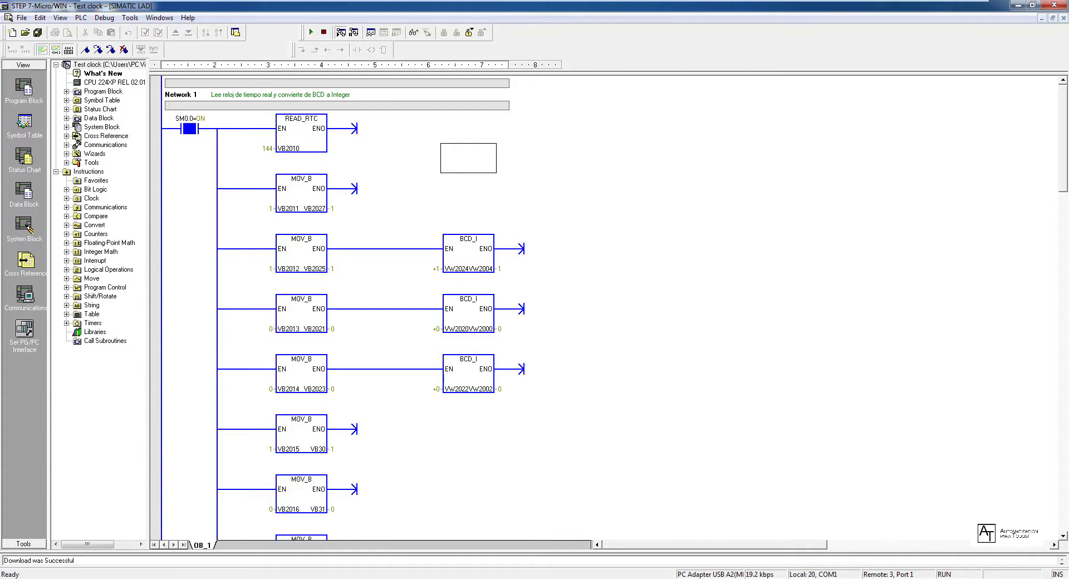
{"action": "left_click", "coordinate": [595, 190]}
{"action": "left_click", "coordinate": [341, 32]}
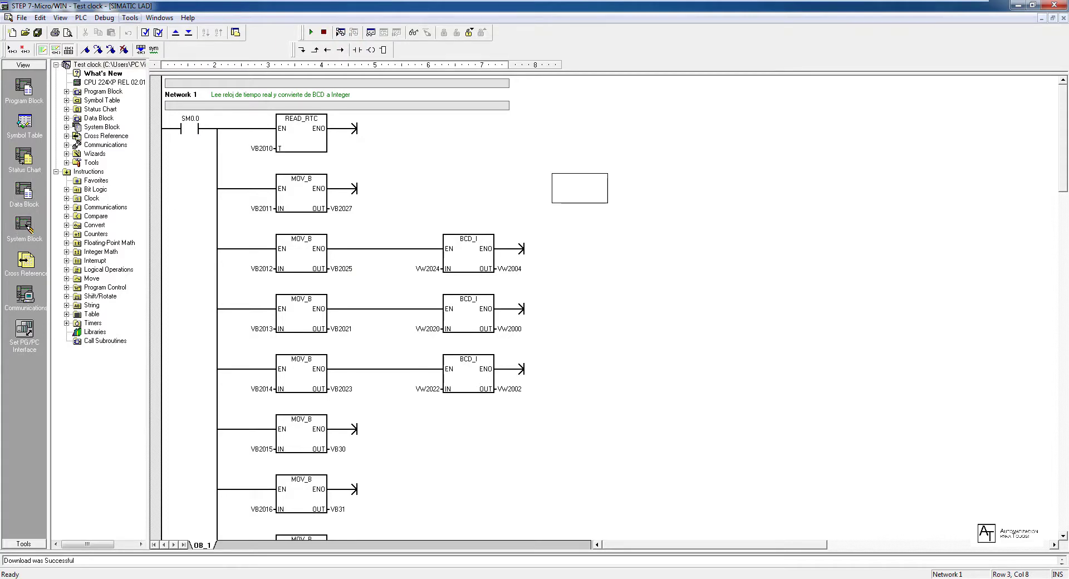
Step: Examine the PLC information and the EM277 ProfibusDP module's details, including its DP slave address, and close both windows
{"action": "left_click", "coordinate": [104, 17]}
{"action": "left_click", "coordinate": [81, 17]}
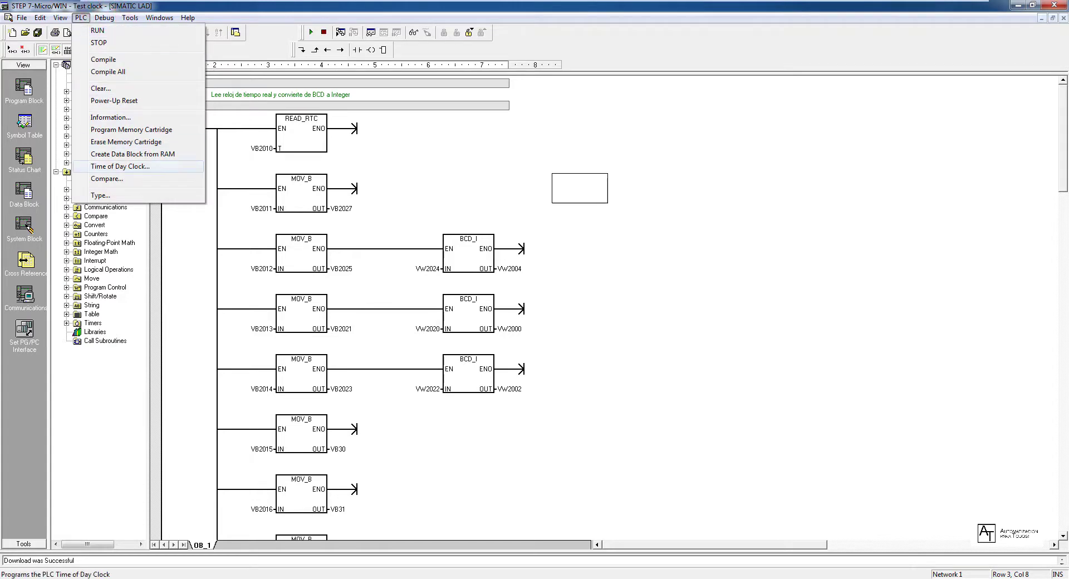
{"action": "left_click", "coordinate": [126, 117]}
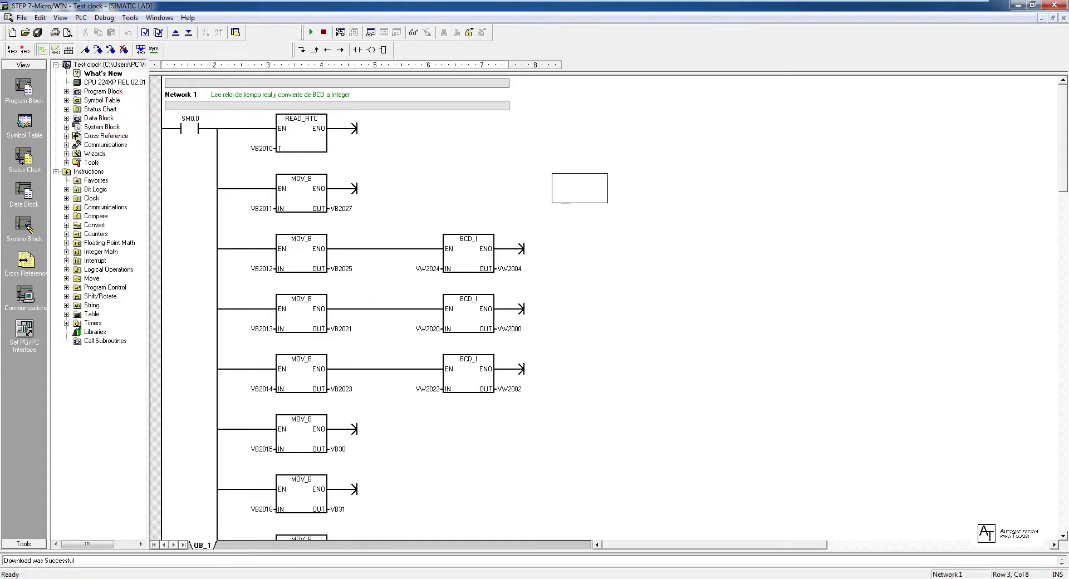
{"action": "left_click", "coordinate": [446, 358]}
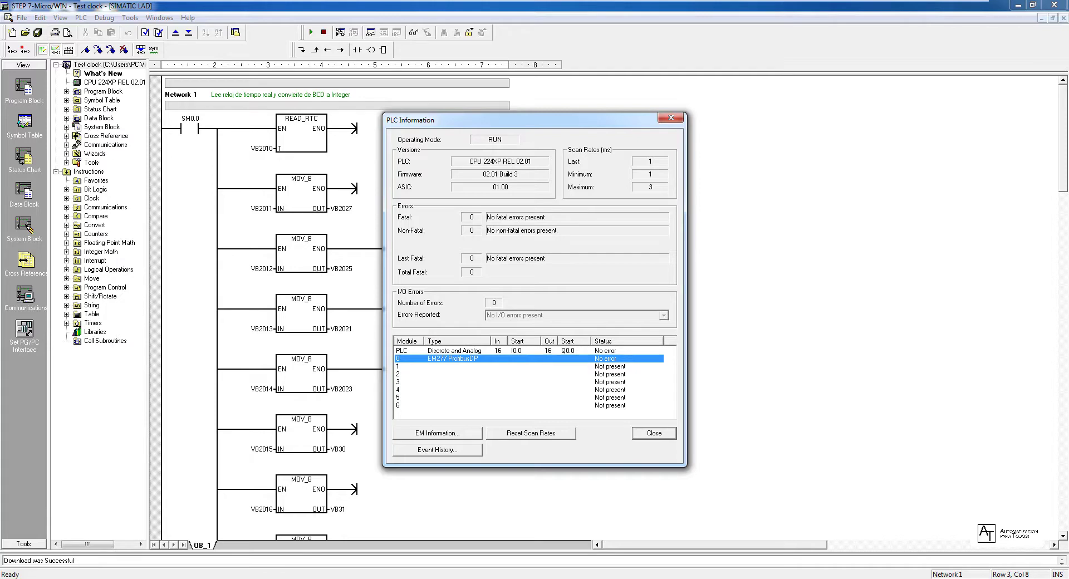
{"action": "left_click", "coordinate": [454, 433]}
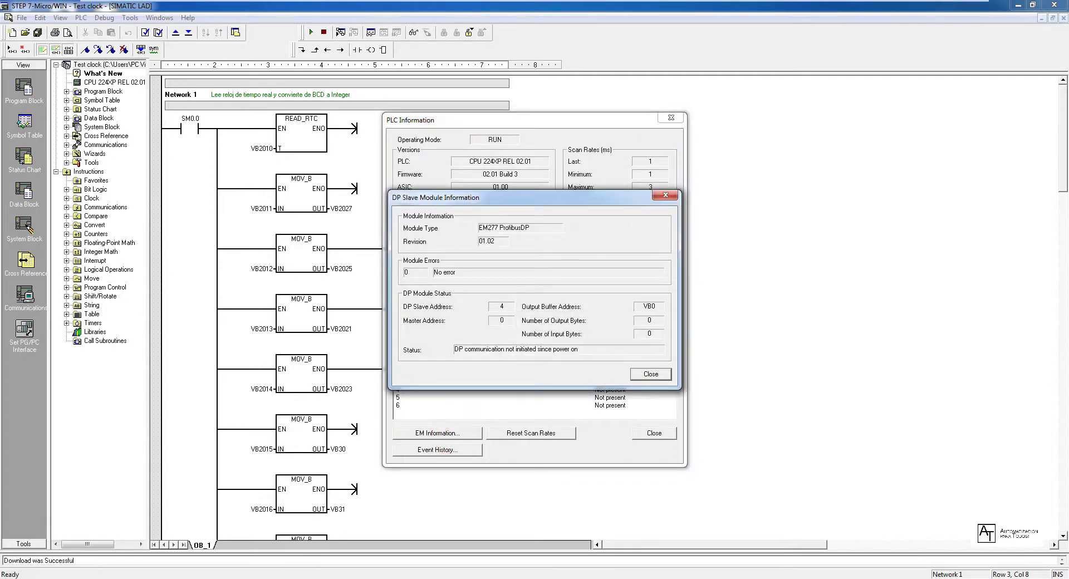
{"action": "left_click", "coordinate": [508, 305]}
{"action": "left_click_drag", "start_coordinate": [558, 202], "coordinate": [564, 139]}
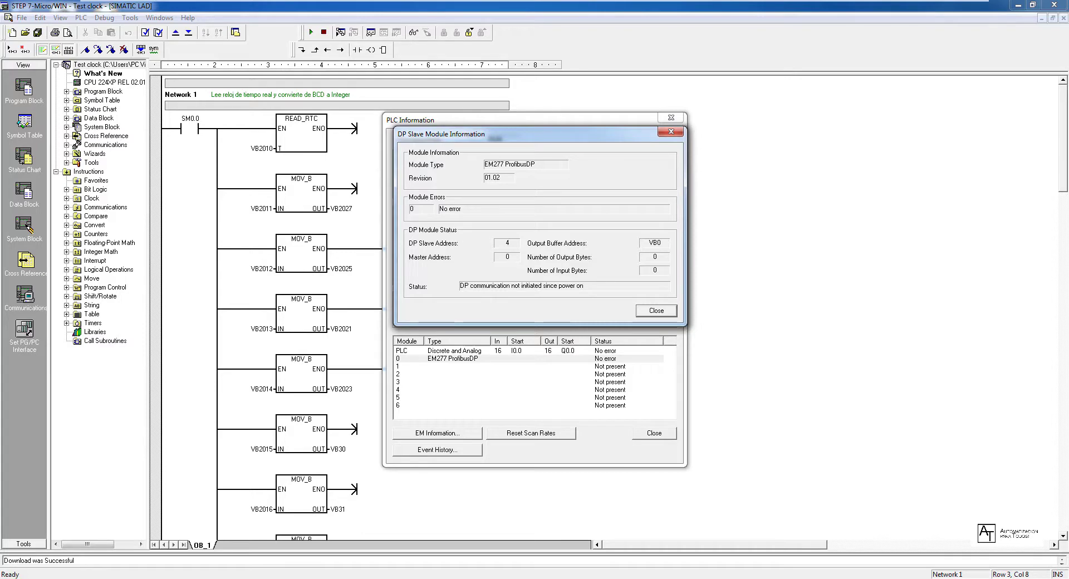
{"action": "left_click", "coordinate": [666, 310]}
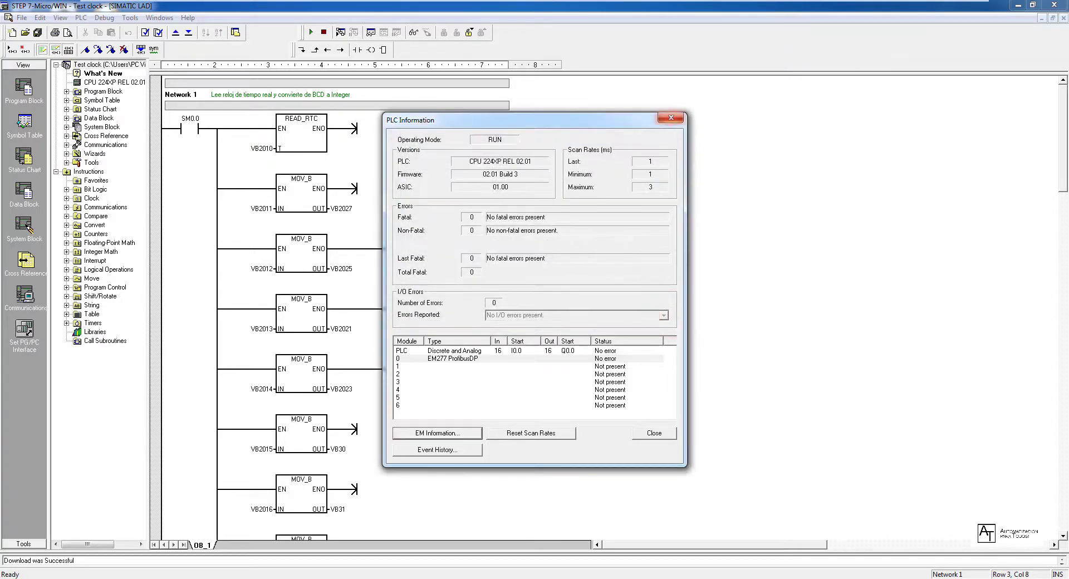
{"action": "left_click", "coordinate": [670, 118]}
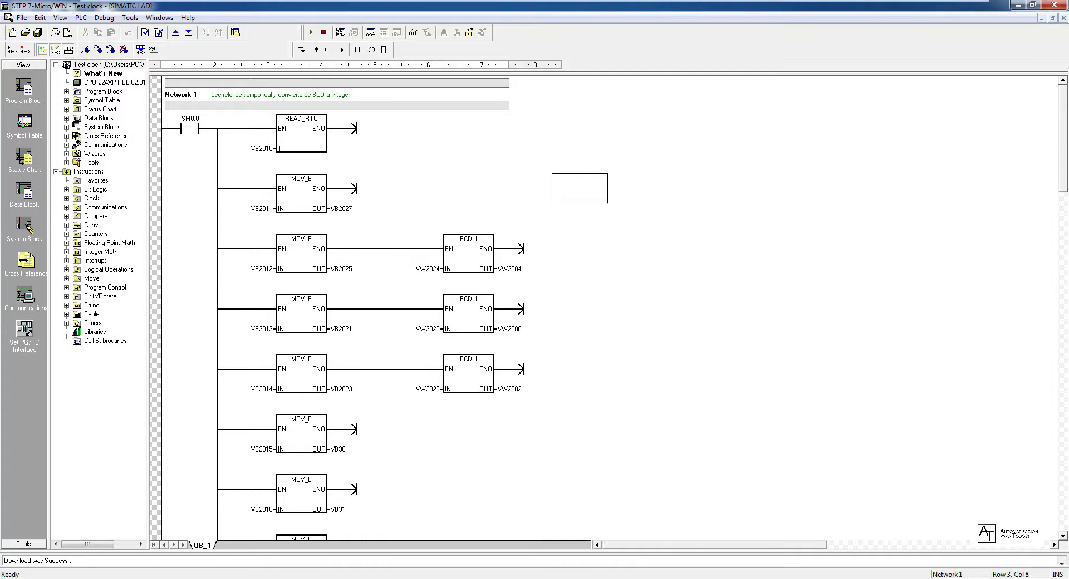
{"action": "left_click", "coordinate": [657, 329]}
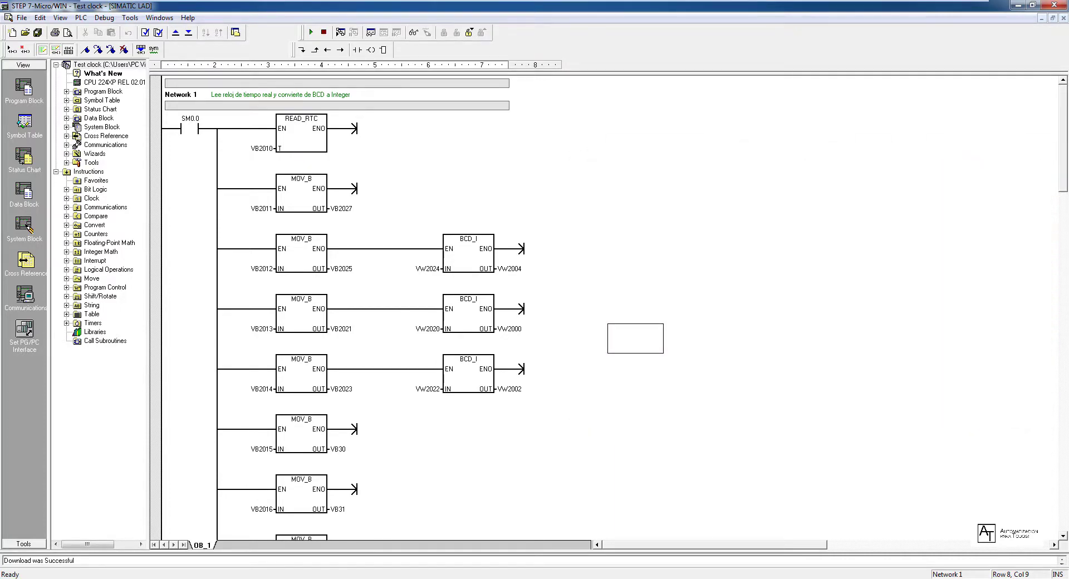
{"action": "left_click", "coordinate": [612, 197]}
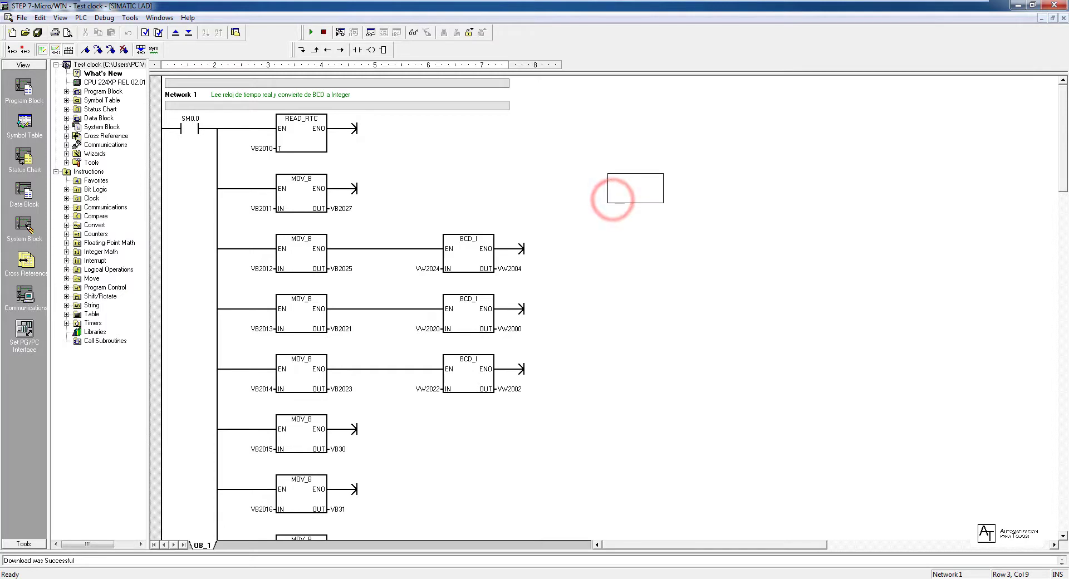
{"action": "left_click", "coordinate": [464, 163]}
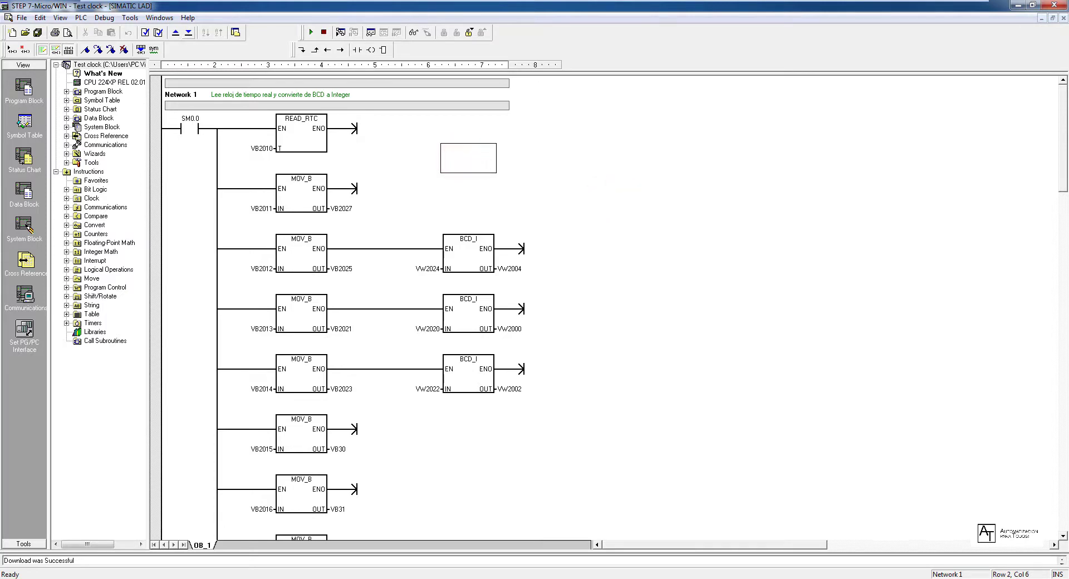
{"action": "left_click", "coordinate": [661, 230]}
Step: Try to monitor the ladder program's status online and dismiss the resulting dialog
{"action": "left_click", "coordinate": [340, 32]}
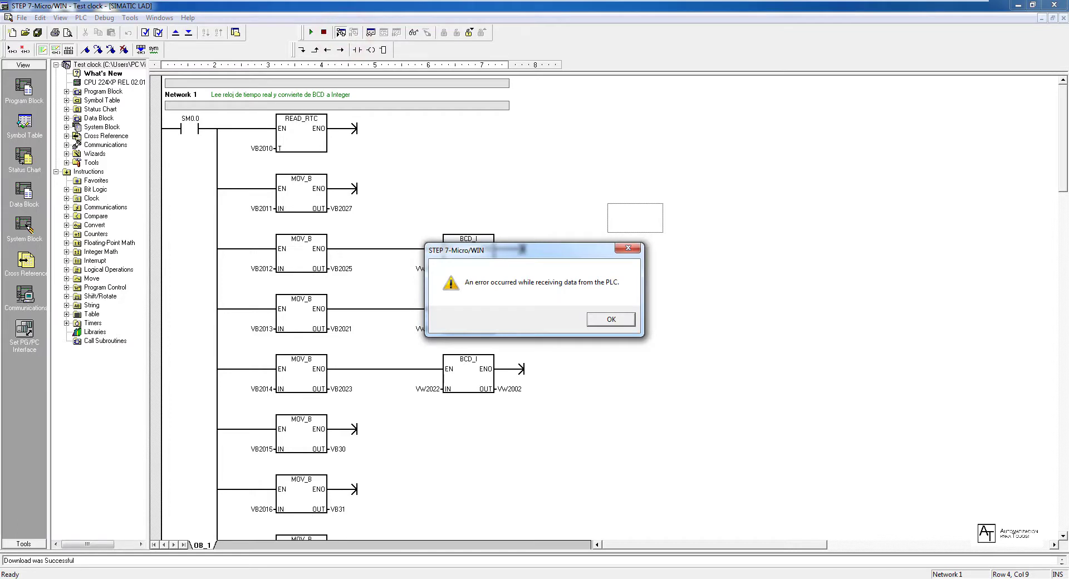
{"action": "left_click", "coordinate": [617, 319]}
{"action": "left_click", "coordinate": [694, 349]}
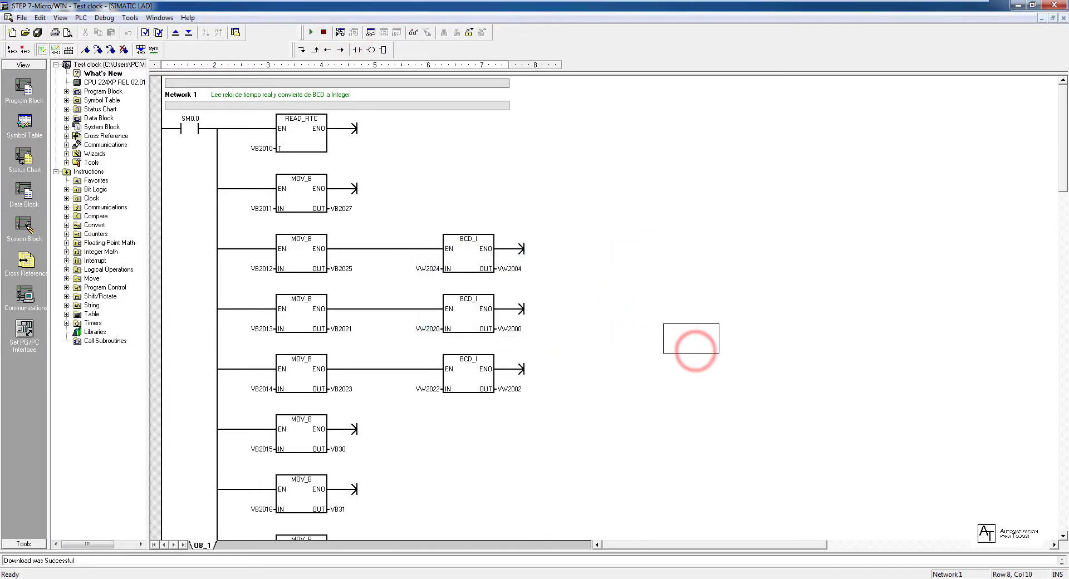
Step: Start a download, refresh the network search in the communications settings and select the CPU 224XP at address 4 as the remote PLC
{"action": "left_click", "coordinate": [188, 34]}
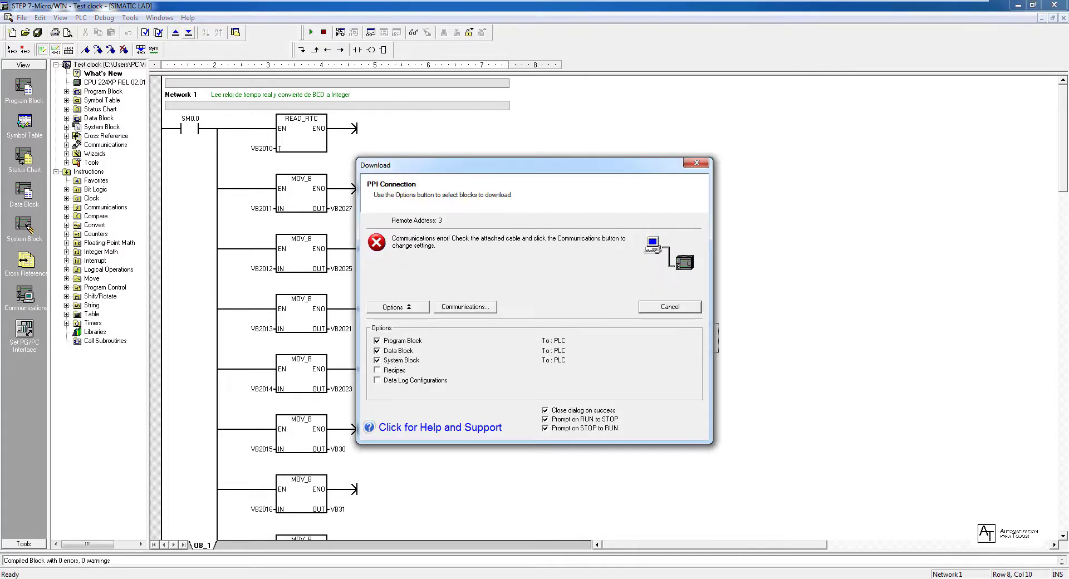
{"action": "left_click", "coordinate": [571, 164]}
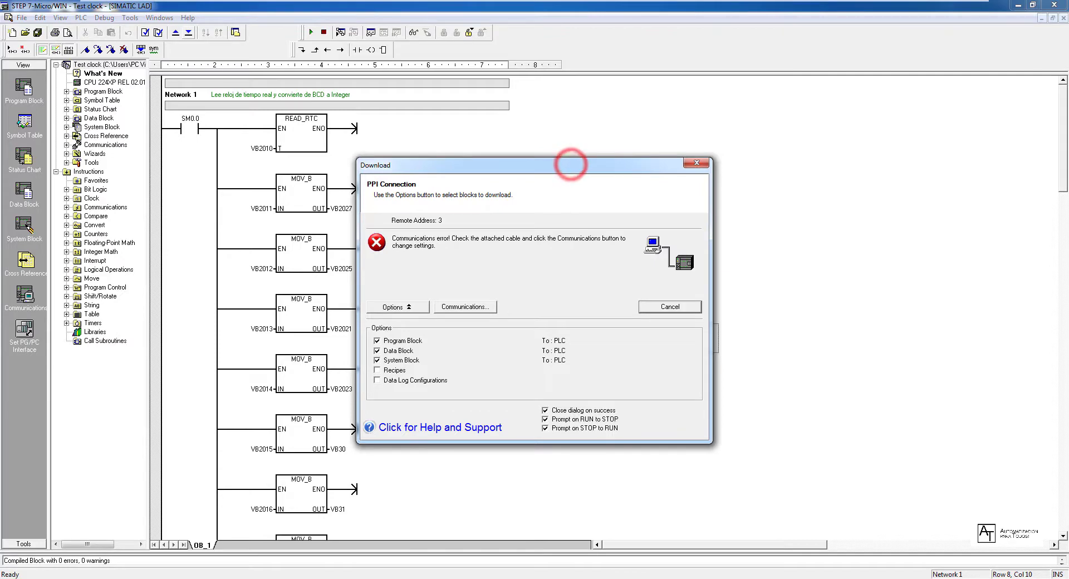
{"action": "left_click", "coordinate": [465, 307]}
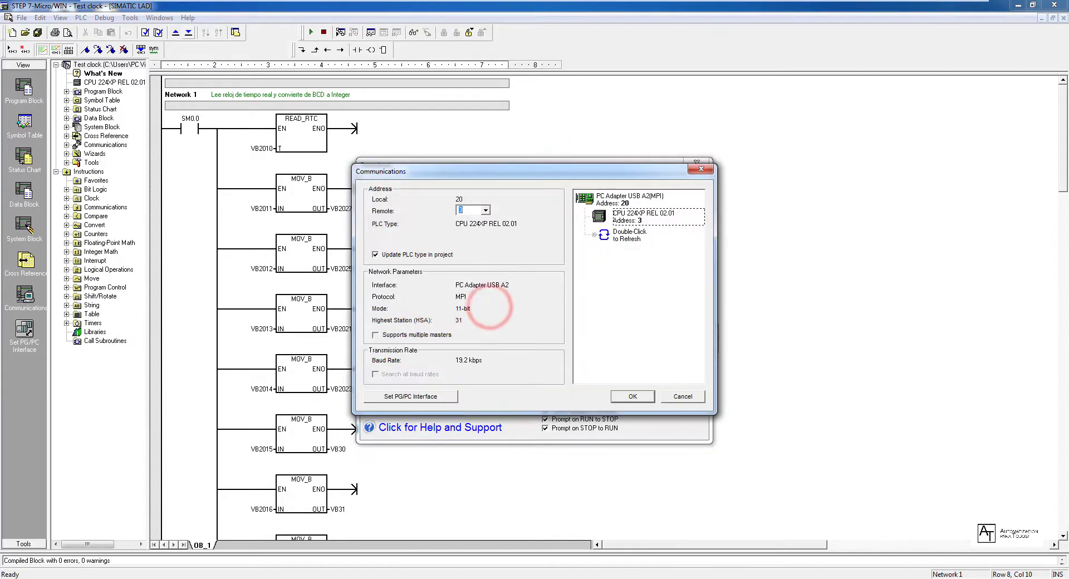
{"action": "left_click", "coordinate": [646, 278]}
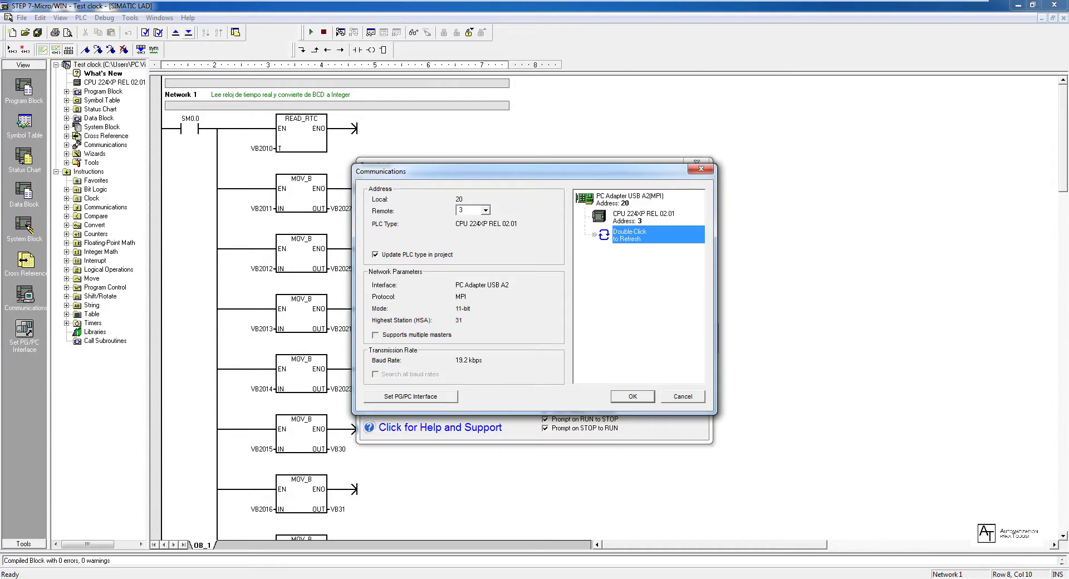
{"action": "double_click", "coordinate": [637, 235]}
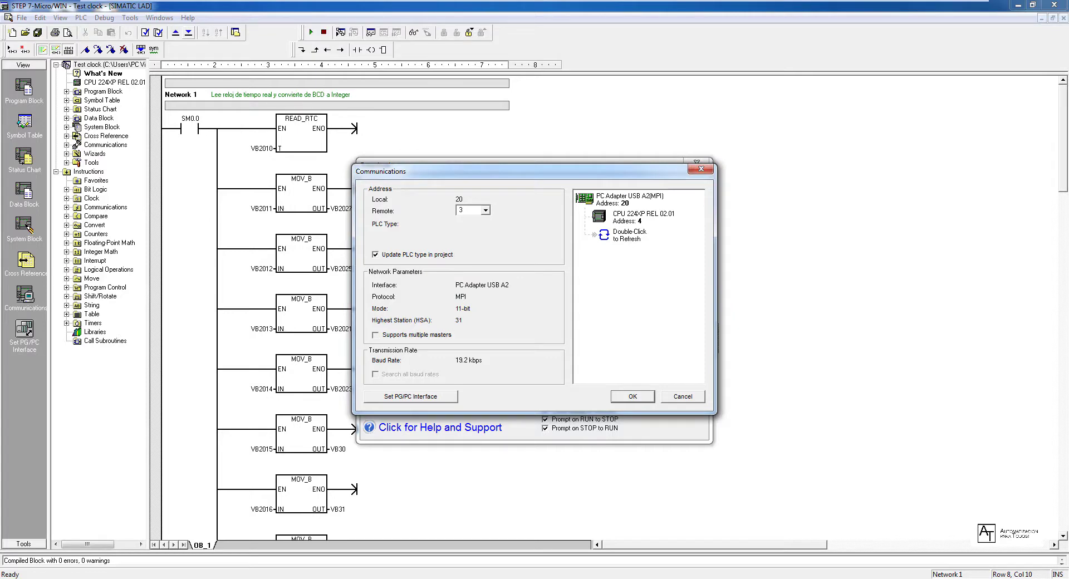
{"action": "left_click", "coordinate": [646, 216]}
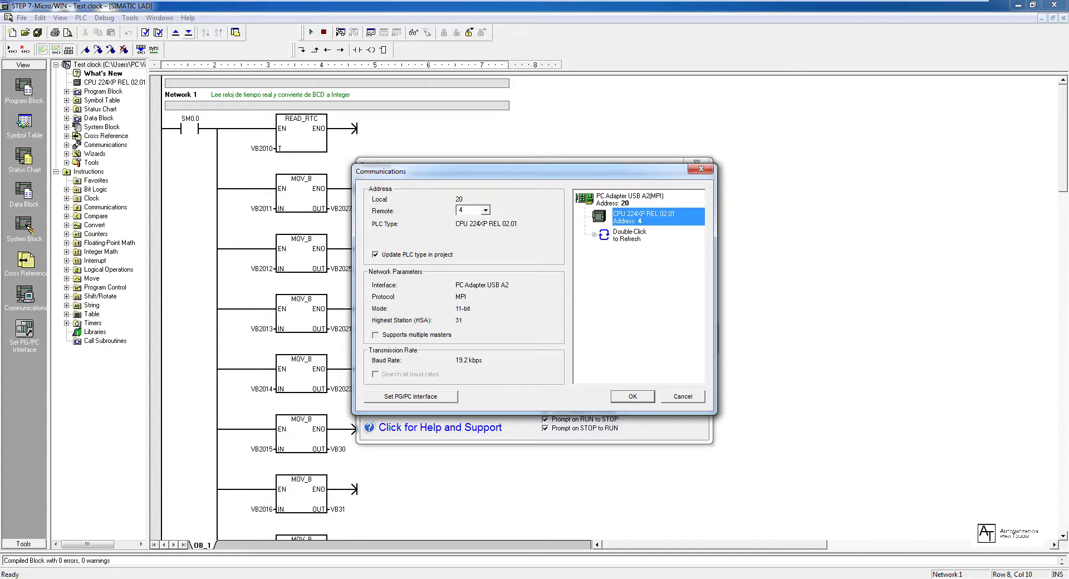
Step: Examine the MPI station and network parameters of the PC Adapter USB A2 in the PG/PC interface settings
{"action": "double_click", "coordinate": [628, 196]}
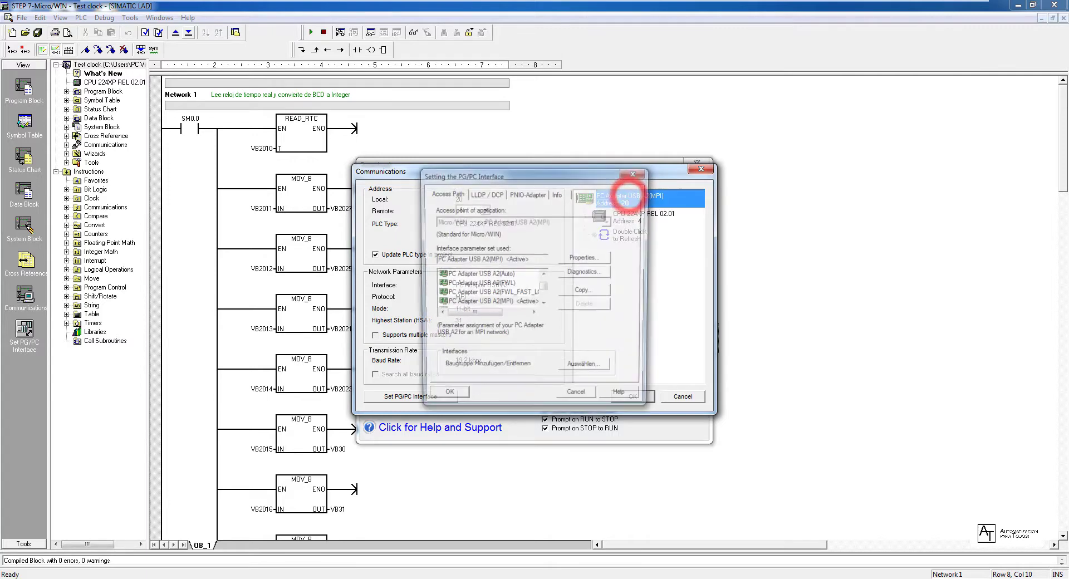
{"action": "left_click", "coordinate": [506, 306]}
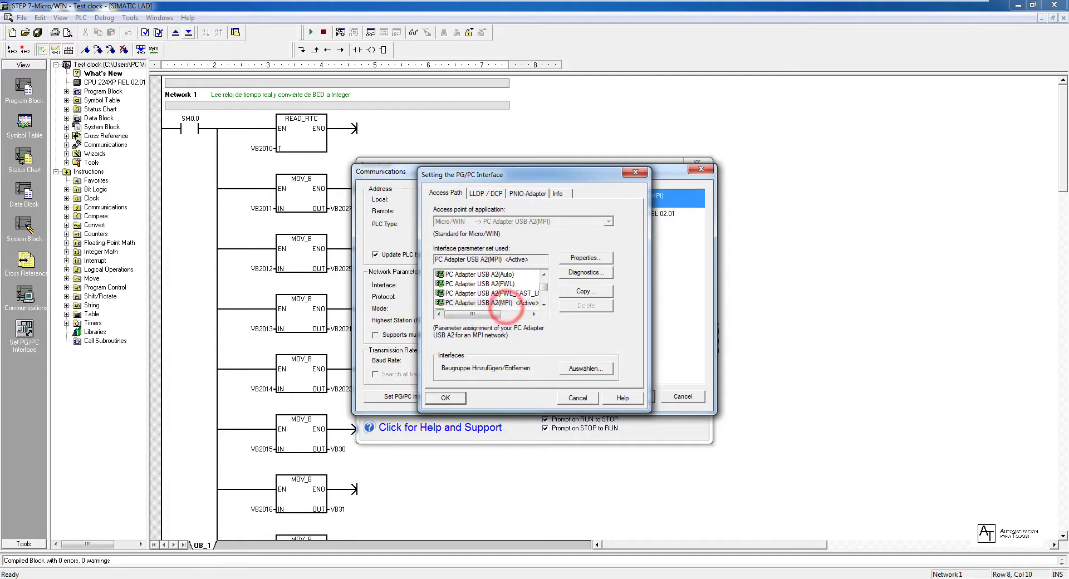
{"action": "left_click", "coordinate": [585, 258]}
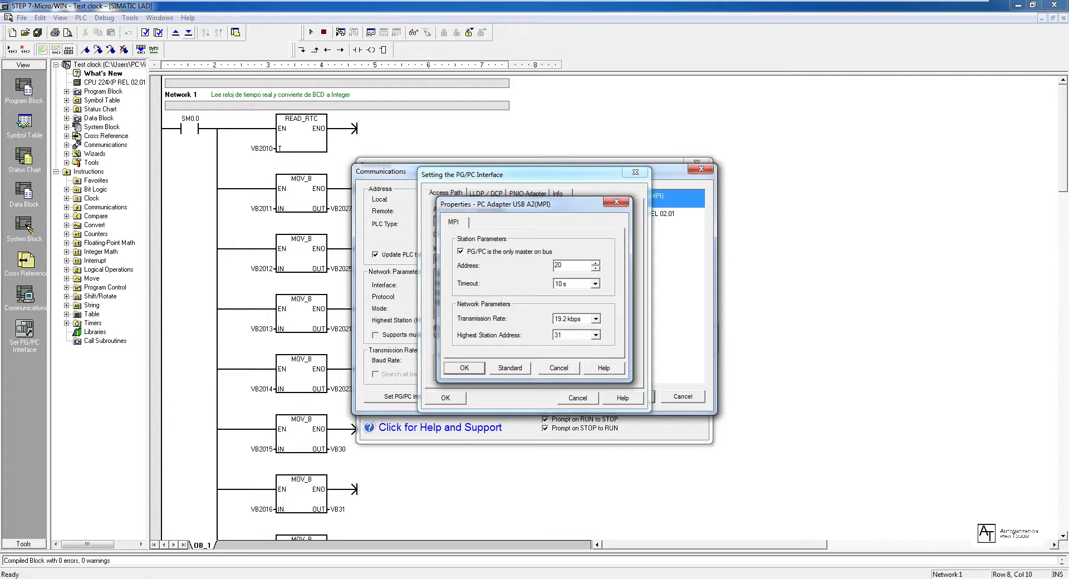
{"action": "left_click", "coordinate": [464, 367]}
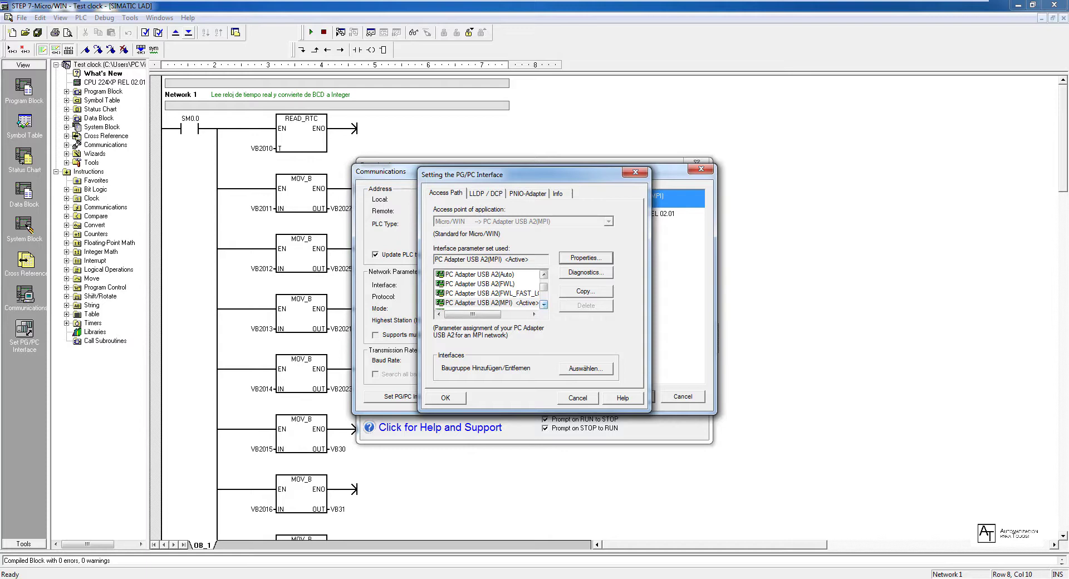
Step: Choose PC Adapter USB A2(PROFIBUS) as the interface parameter set for Micro/WIN
{"action": "left_click", "coordinate": [544, 305]}
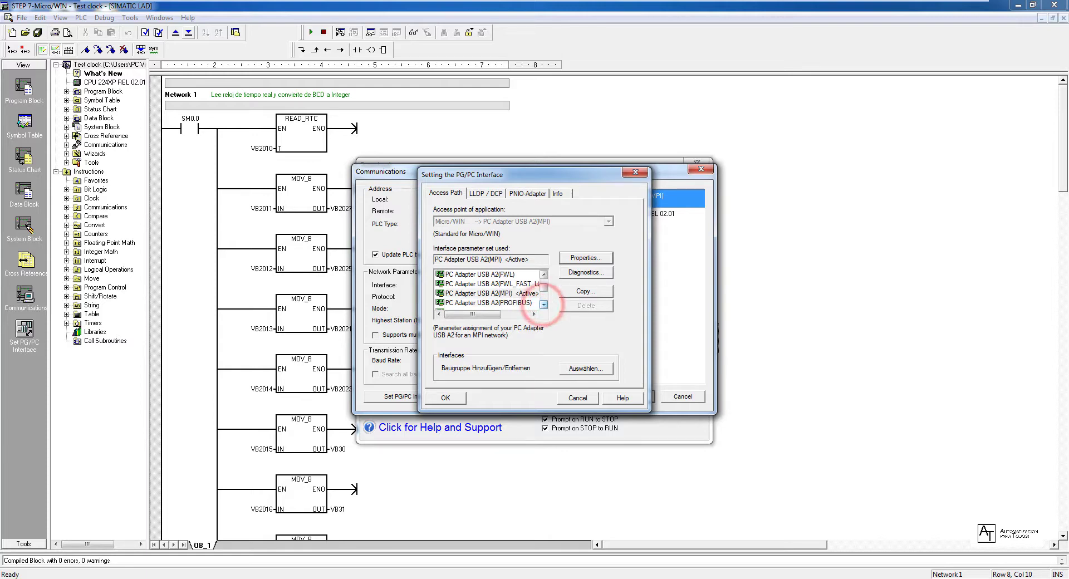
{"action": "left_click", "coordinate": [522, 302]}
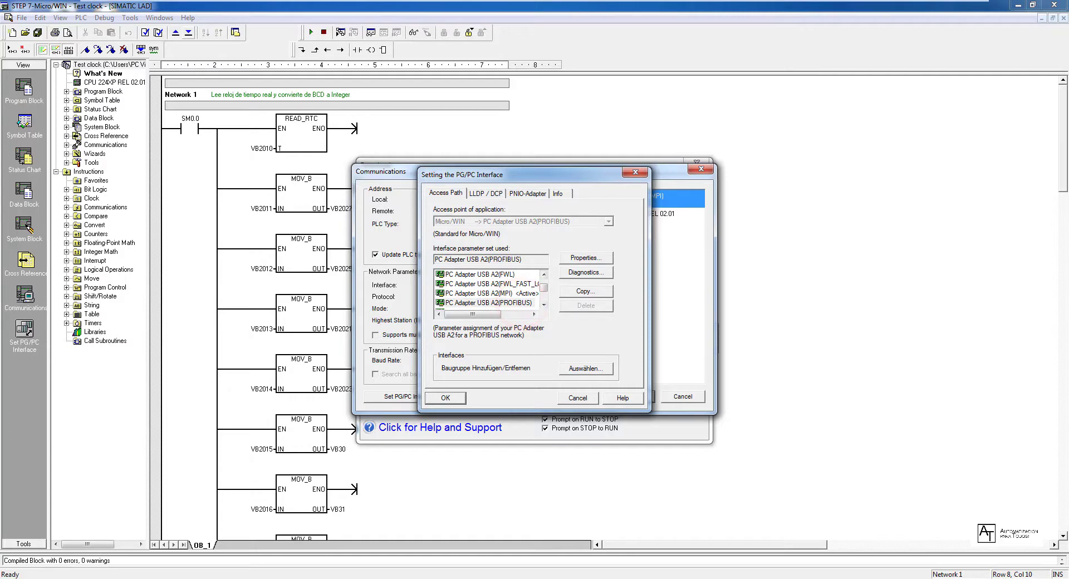
{"action": "left_click", "coordinate": [544, 304]}
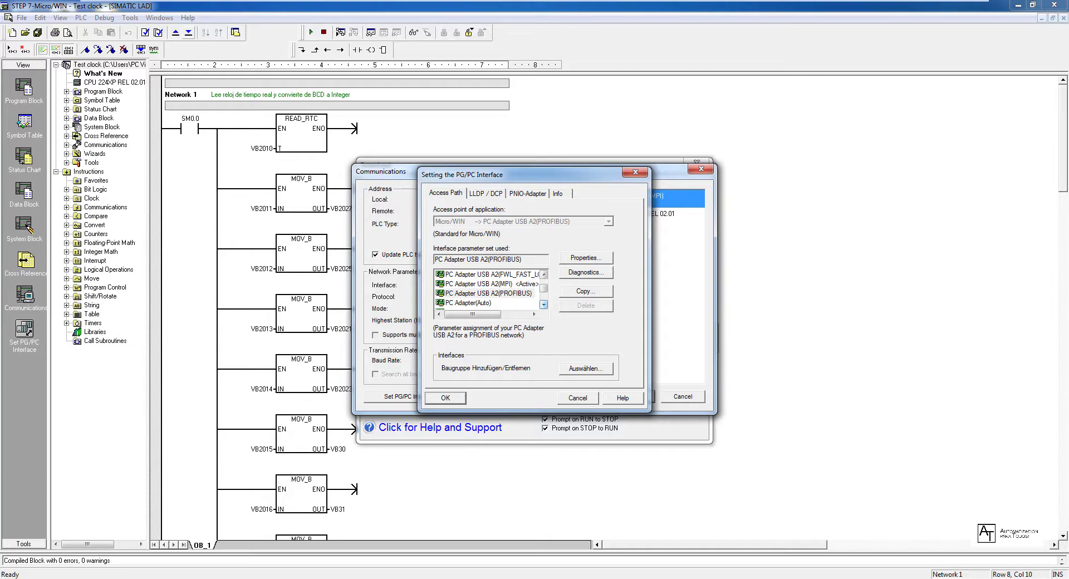
{"action": "left_click", "coordinate": [484, 294]}
Step: Set the PROFIBUS transmission rate of the PC Adapter USB A2 to 6 Mbps and accept its properties
{"action": "left_click", "coordinate": [591, 258]}
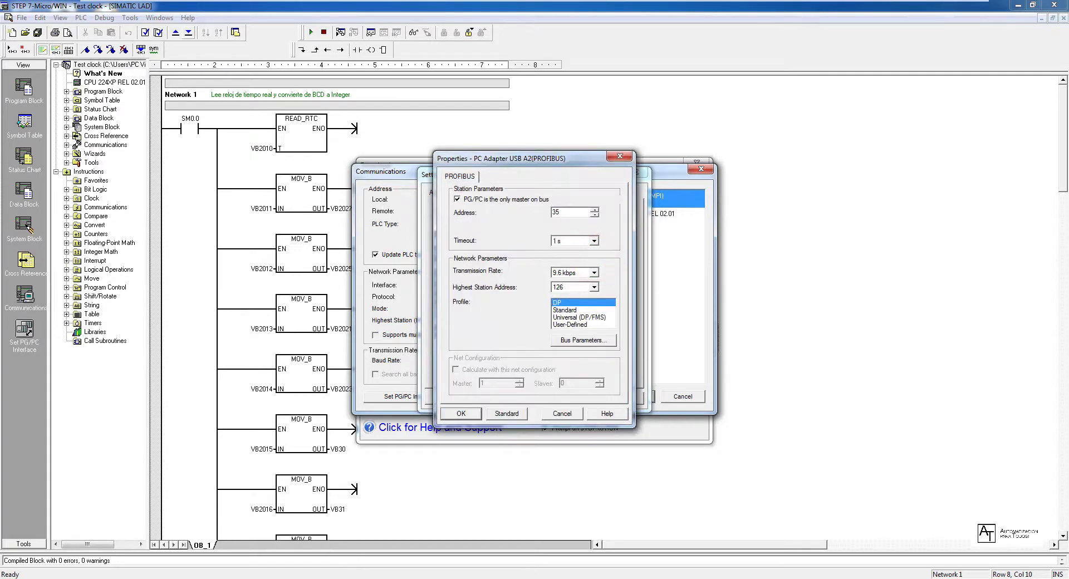
{"action": "left_click_drag", "start_coordinate": [550, 159], "coordinate": [571, 160]}
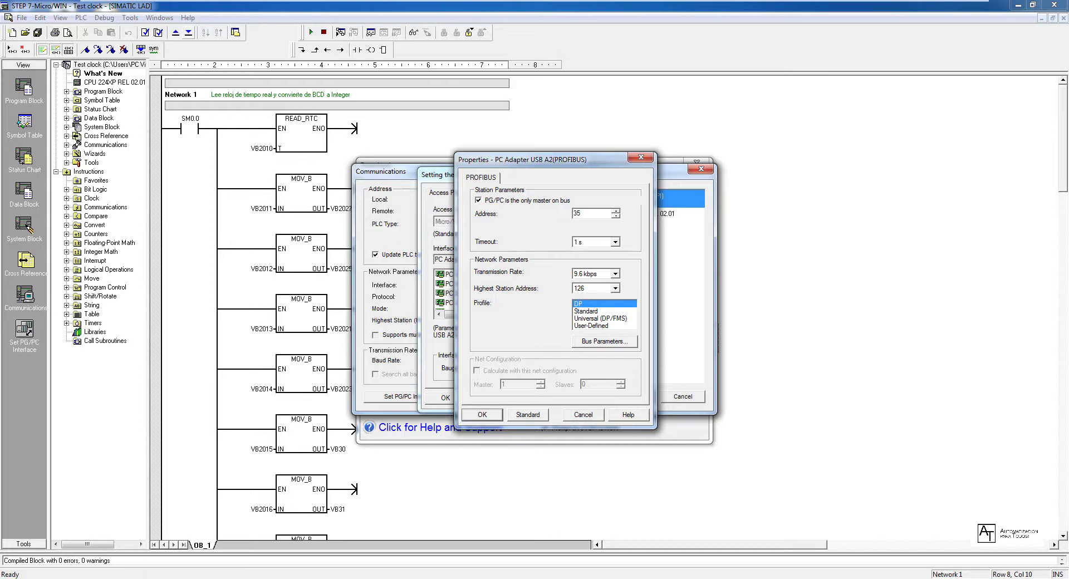
{"action": "left_click", "coordinate": [615, 273]}
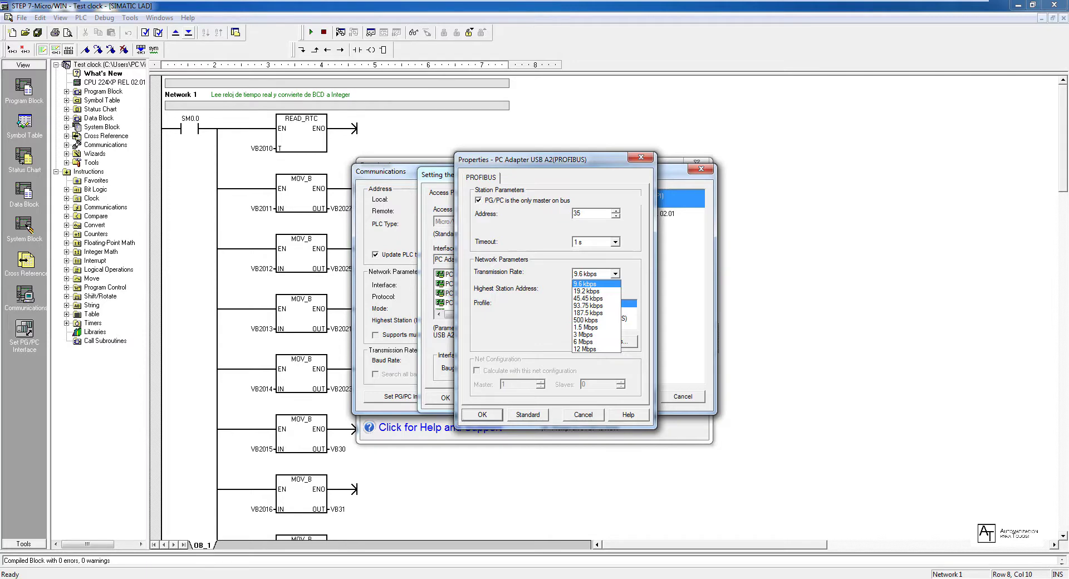
{"action": "key", "text": "Down"}
{"action": "key", "text": "Down"}
{"action": "key", "text": "Down"}
{"action": "key", "text": "Down"}
{"action": "key", "text": "Down"}
{"action": "key", "text": "Down"}
{"action": "key", "text": "Down"}
{"action": "key", "text": "Down"}
{"action": "key", "text": "Down"}
{"action": "key", "text": "Up"}
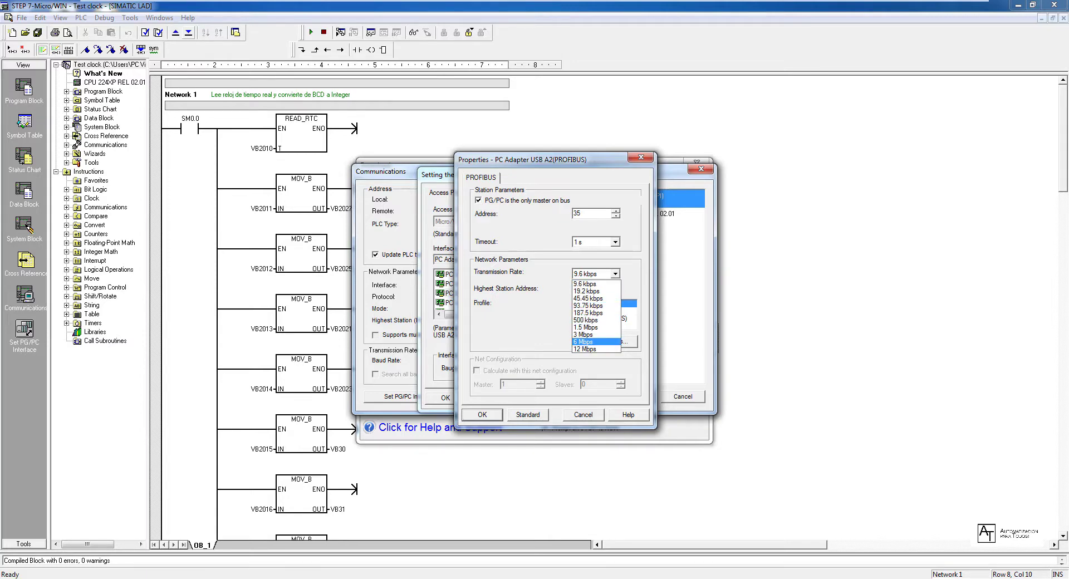
{"action": "left_click", "coordinate": [599, 341]}
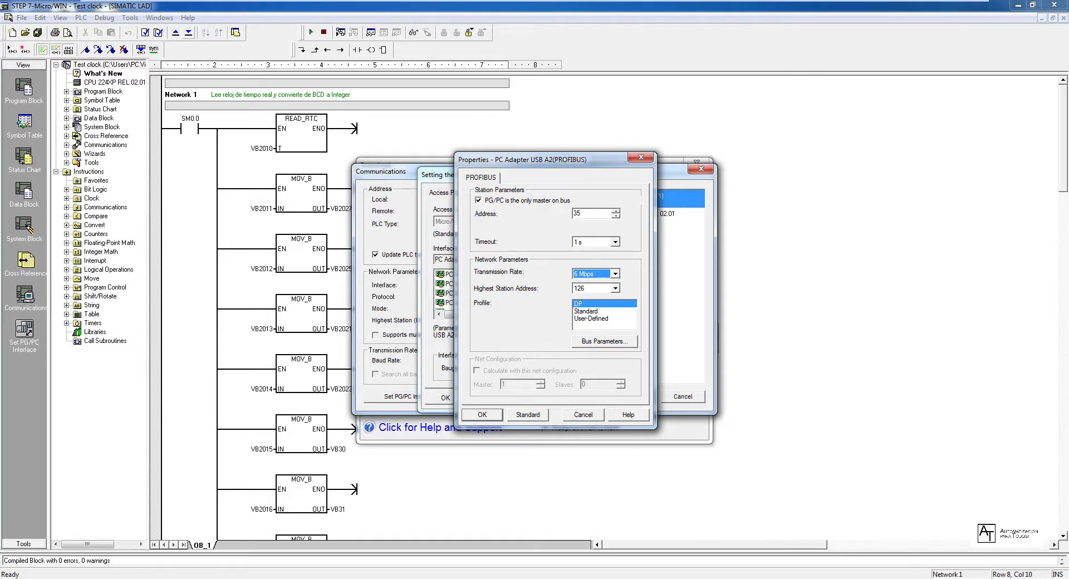
{"action": "left_click", "coordinate": [482, 415]}
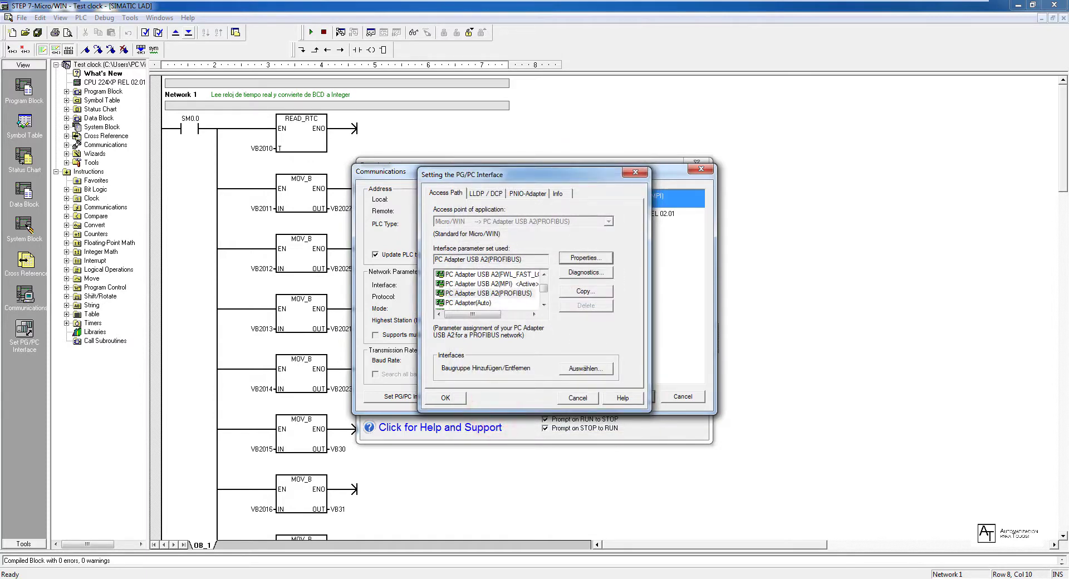
Step: Run the PROFIBUS network diagnostics test for the USB A2 adapter, inspect the bus parameters, read the bus nodes and close the diagnostics
{"action": "left_click", "coordinate": [587, 273]}
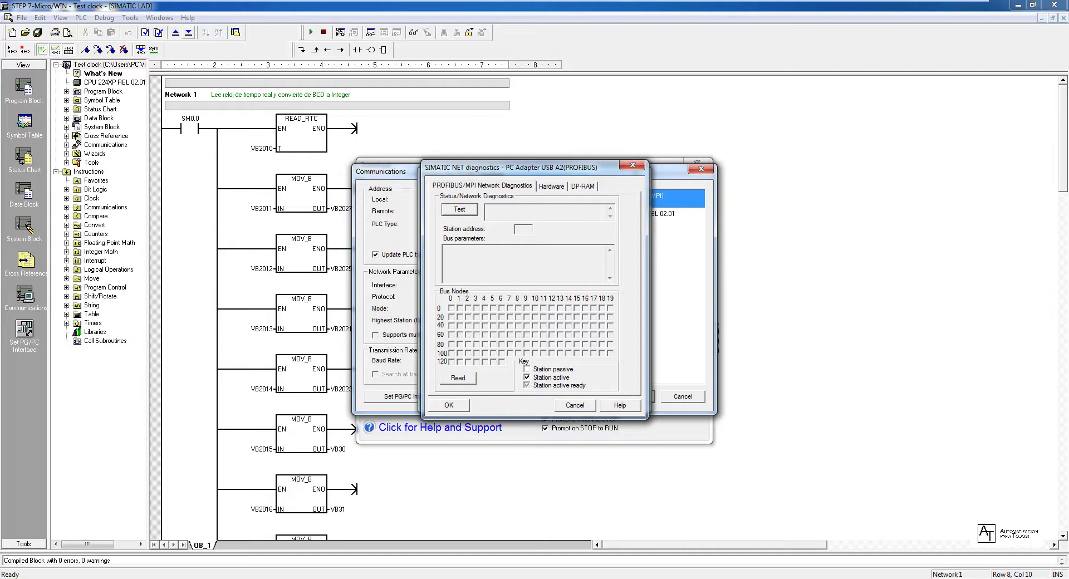
{"action": "left_click", "coordinate": [459, 210]}
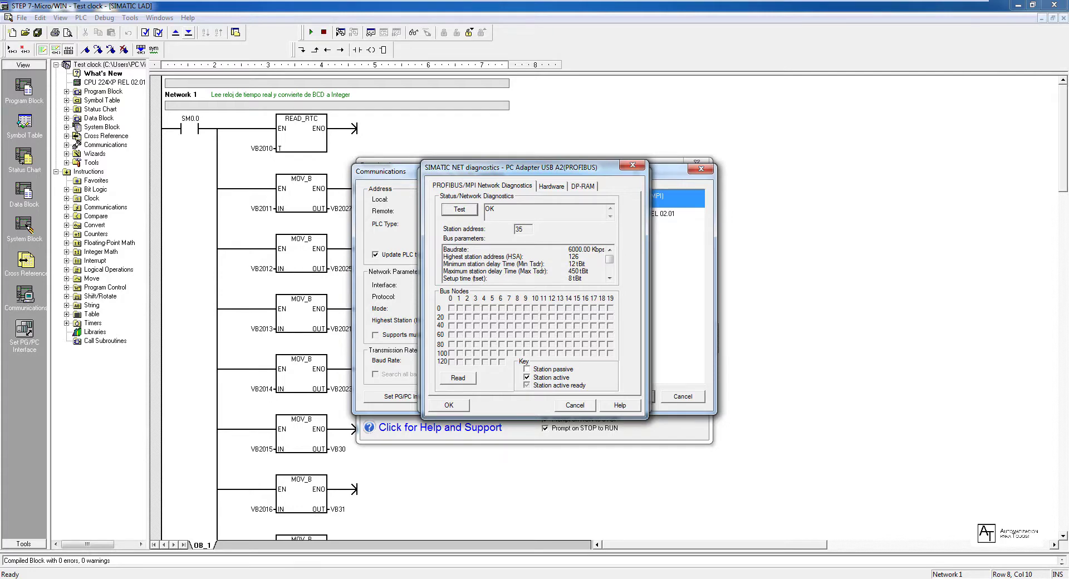
{"action": "left_click_drag", "start_coordinate": [447, 251], "coordinate": [590, 279]}
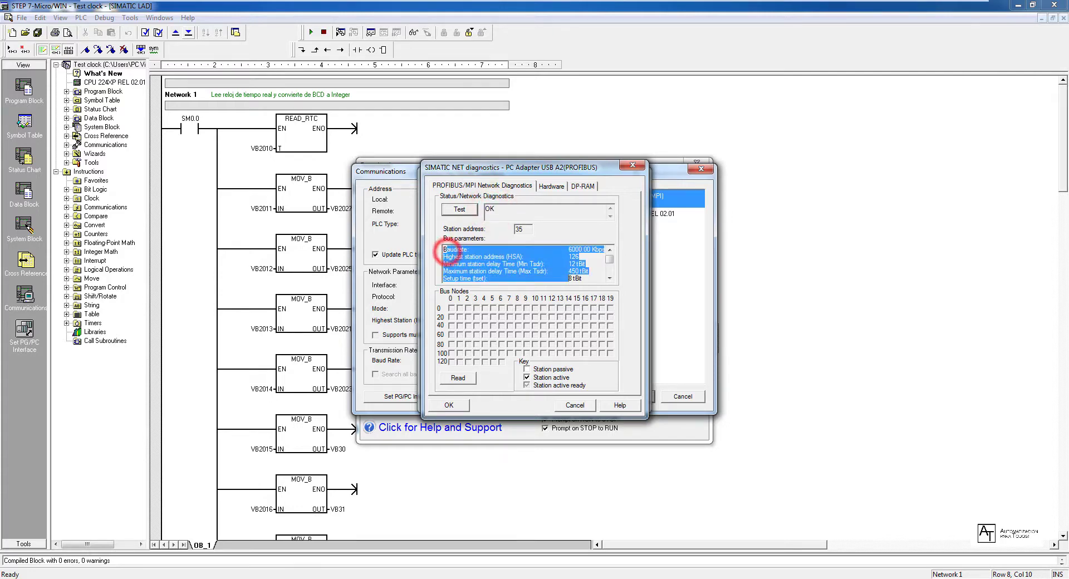
{"action": "left_click", "coordinate": [593, 278]}
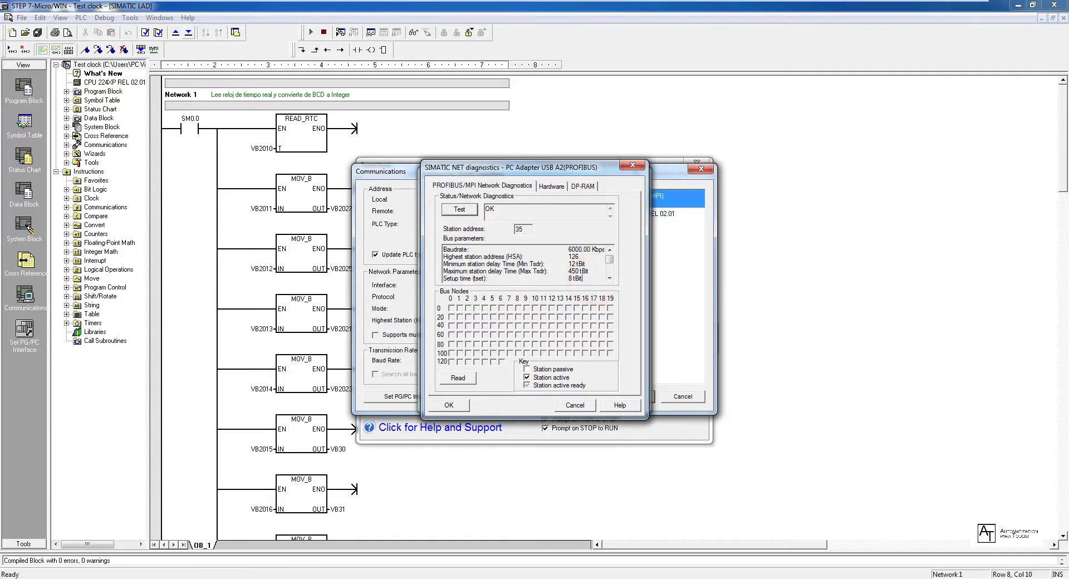
{"action": "left_click", "coordinate": [459, 378]}
{"action": "left_click", "coordinate": [457, 405]}
Step: Apply the PROFIBUS interface, search the network through it and accept the CPU 224XP at address 4 as the remote PLC
{"action": "left_click", "coordinate": [457, 397]}
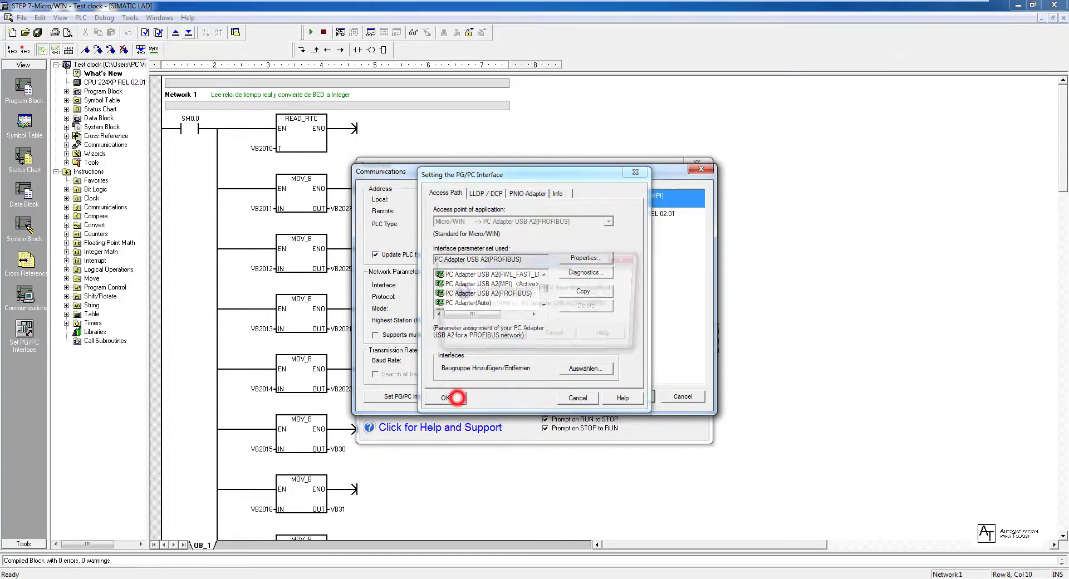
{"action": "left_click", "coordinate": [505, 338]}
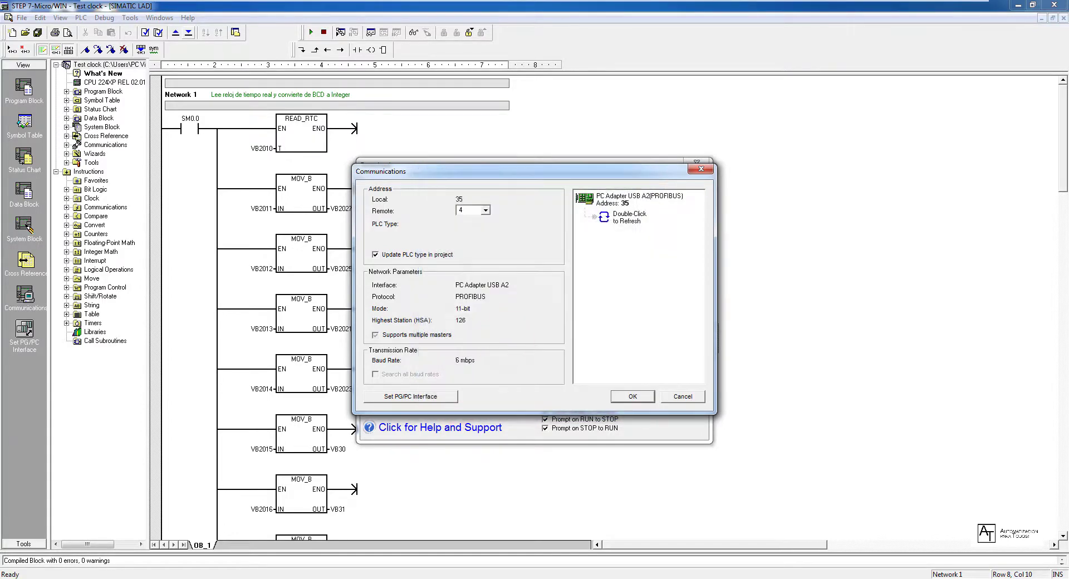
{"action": "double_click", "coordinate": [606, 217]}
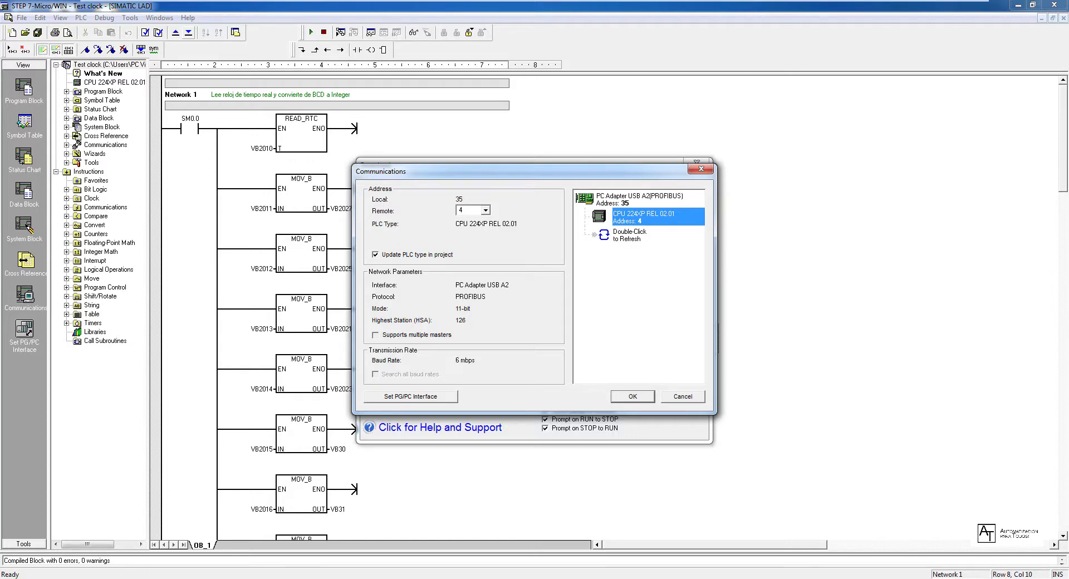
{"action": "left_click", "coordinate": [632, 395]}
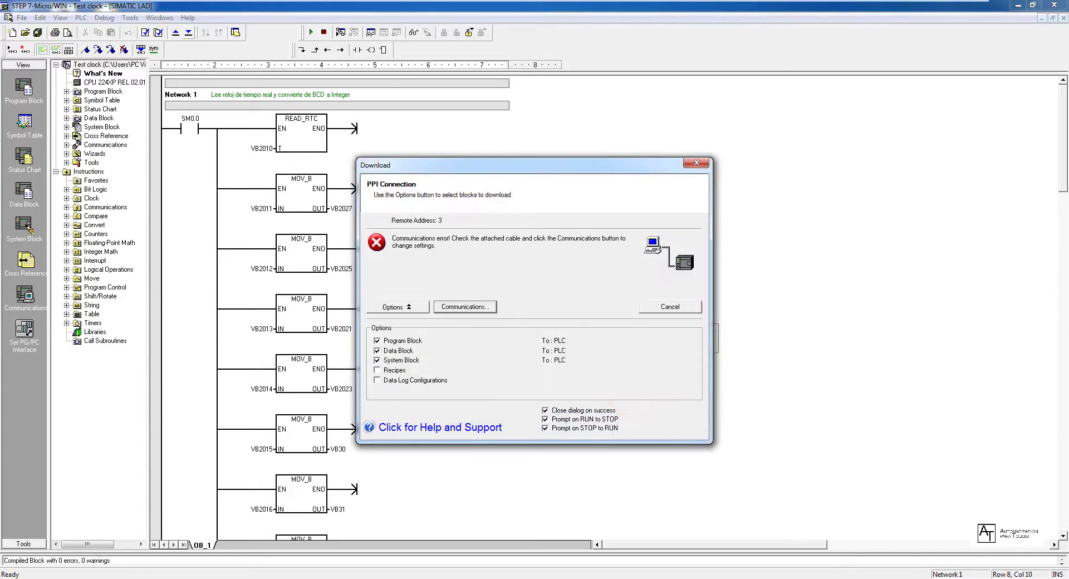
Step: Download the program, data and system blocks to the PLC at address 4, accepting the switch to STOP and back to RUN
{"action": "left_click", "coordinate": [602, 306]}
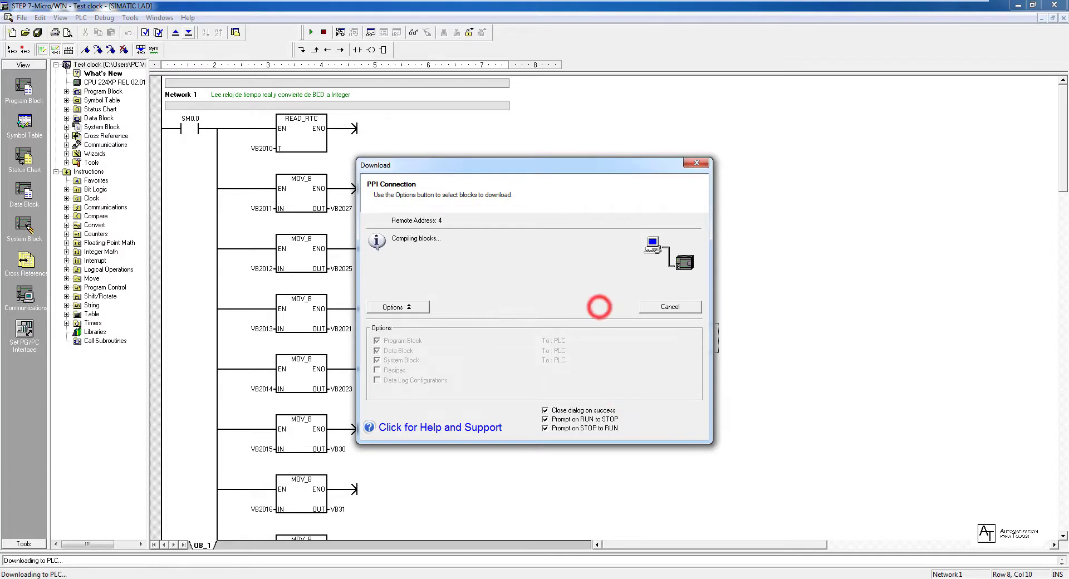
{"action": "left_click", "coordinate": [552, 332]}
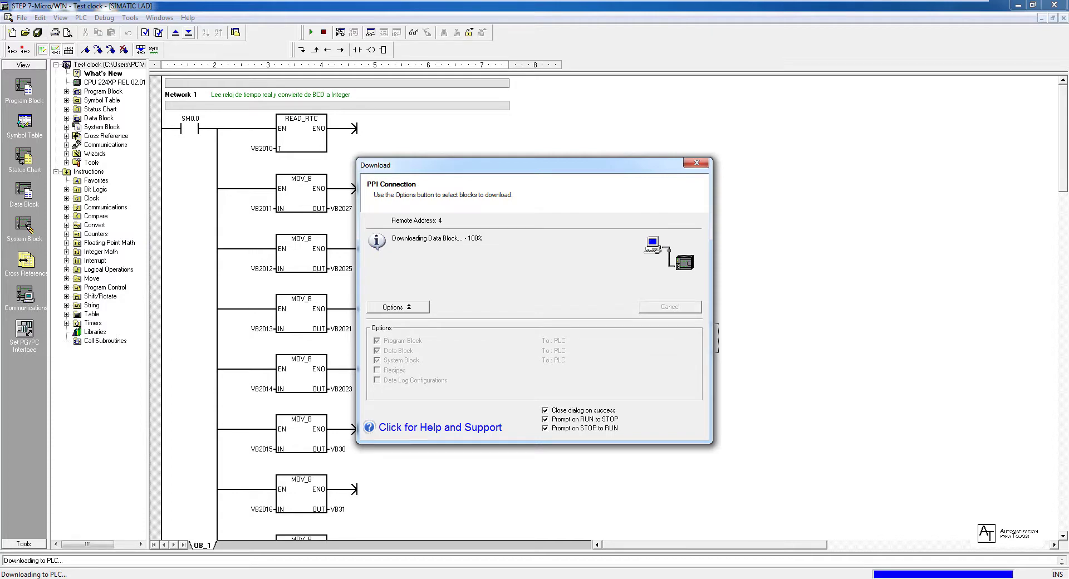
{"action": "left_click", "coordinate": [556, 316]}
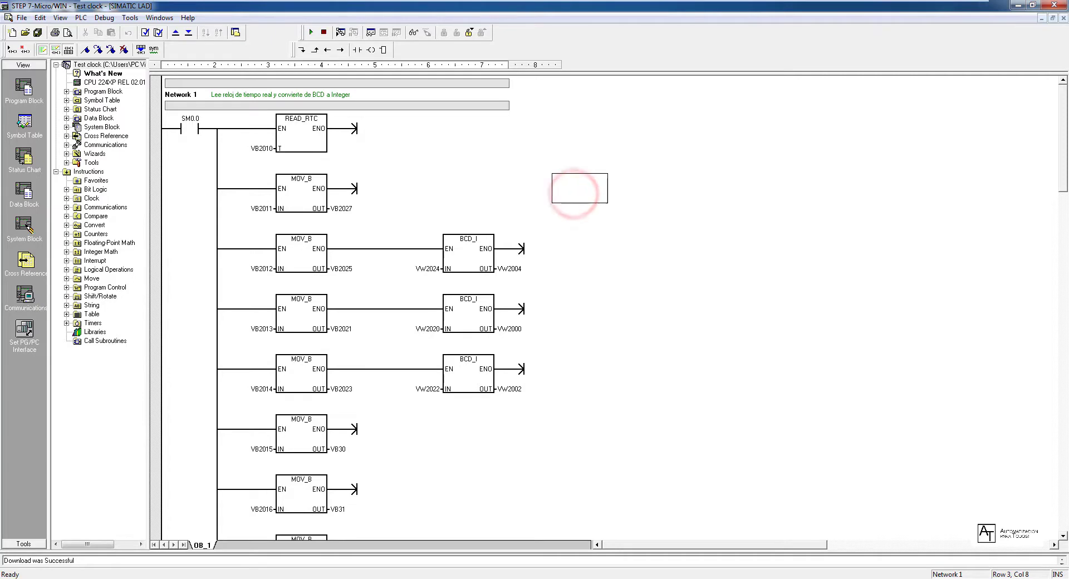
Step: Monitor the ladder program's status online and review the System Block's communication port settings
{"action": "left_click", "coordinate": [340, 32]}
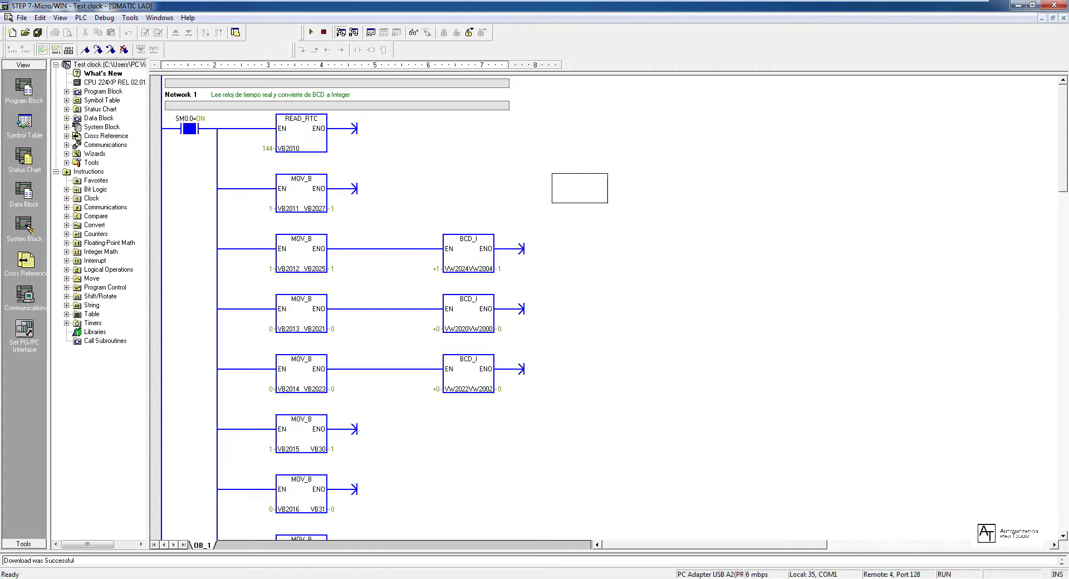
{"action": "left_click", "coordinate": [591, 322]}
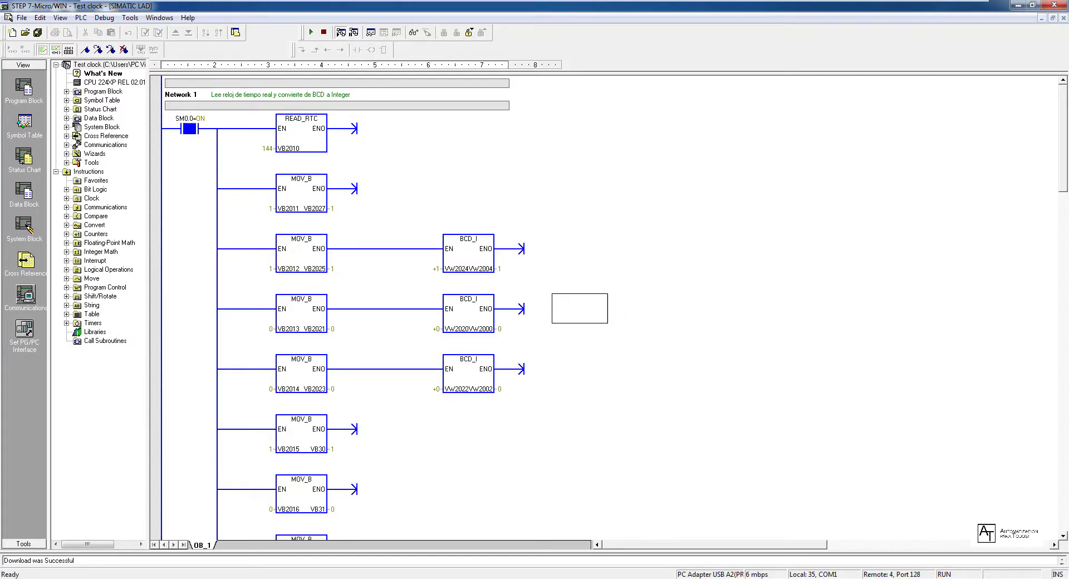
{"action": "left_click", "coordinate": [24, 224]}
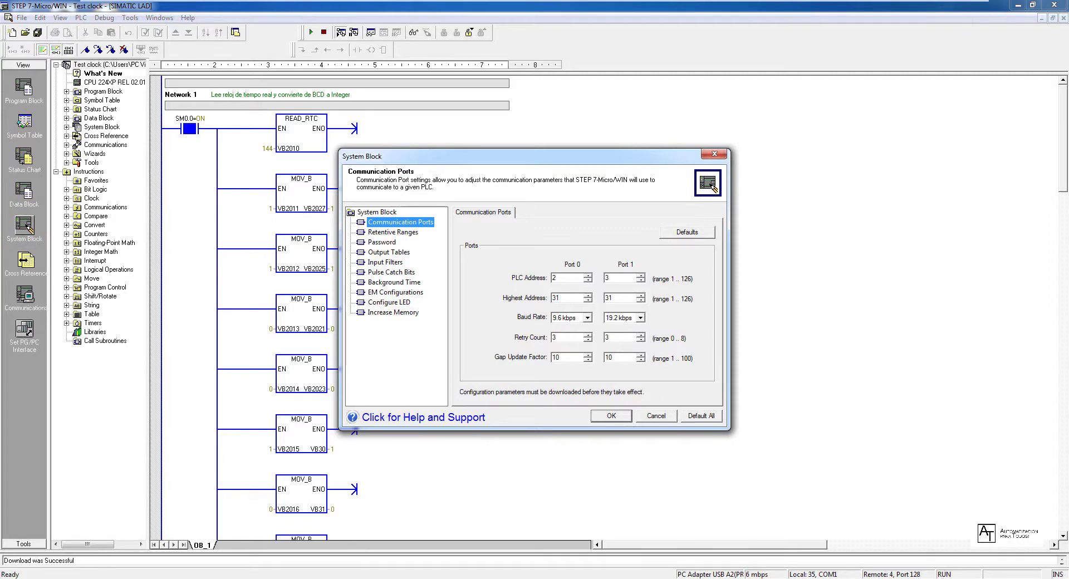
{"action": "left_click", "coordinate": [611, 415]}
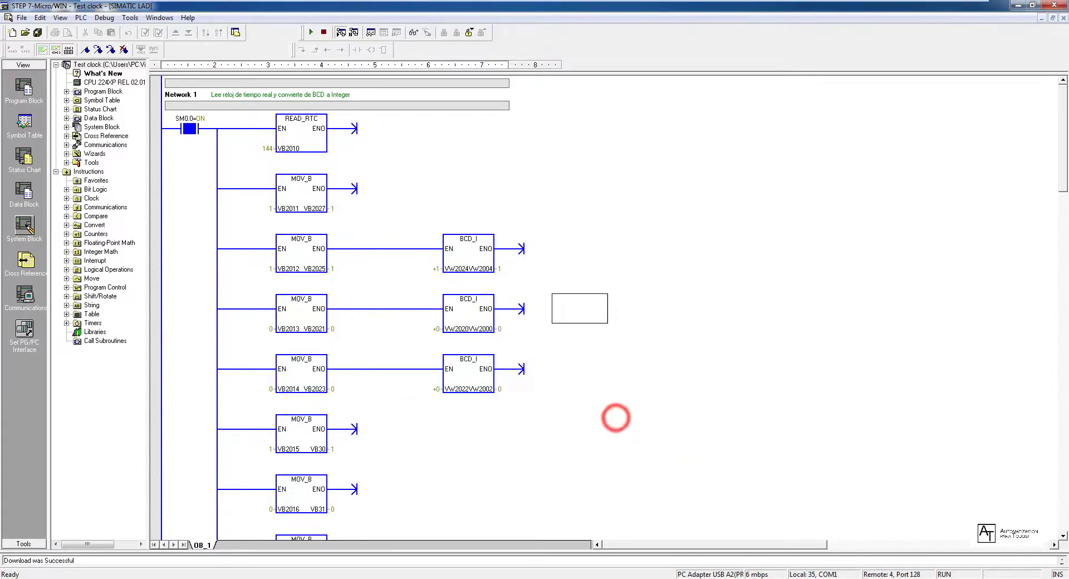
{"action": "left_click", "coordinate": [720, 369]}
Step: Stop program status monitoring, then try to start it again and dismiss the resulting dialog
{"action": "left_click", "coordinate": [341, 32]}
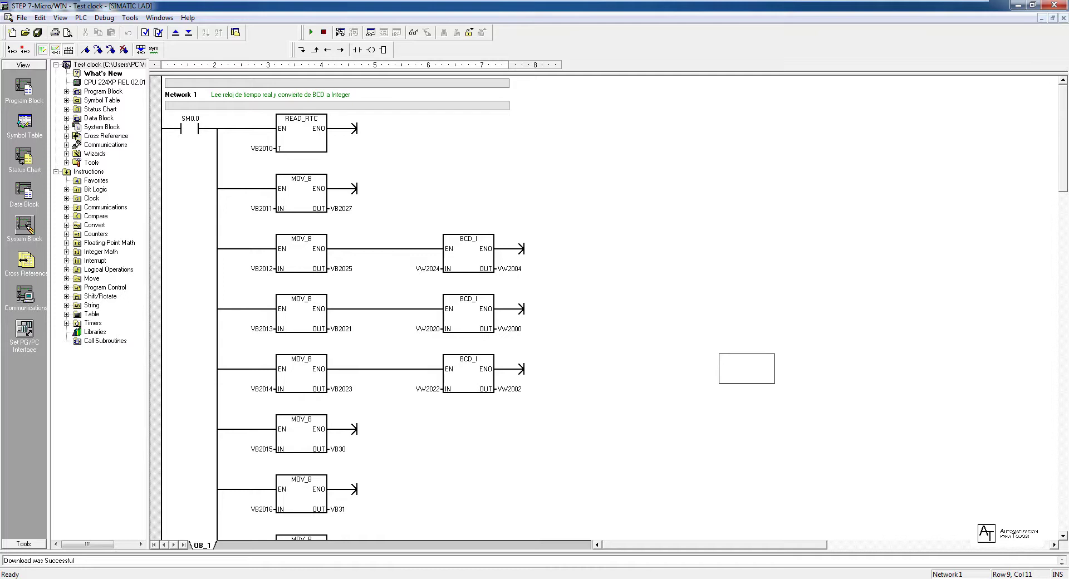
{"action": "left_click", "coordinate": [535, 473]}
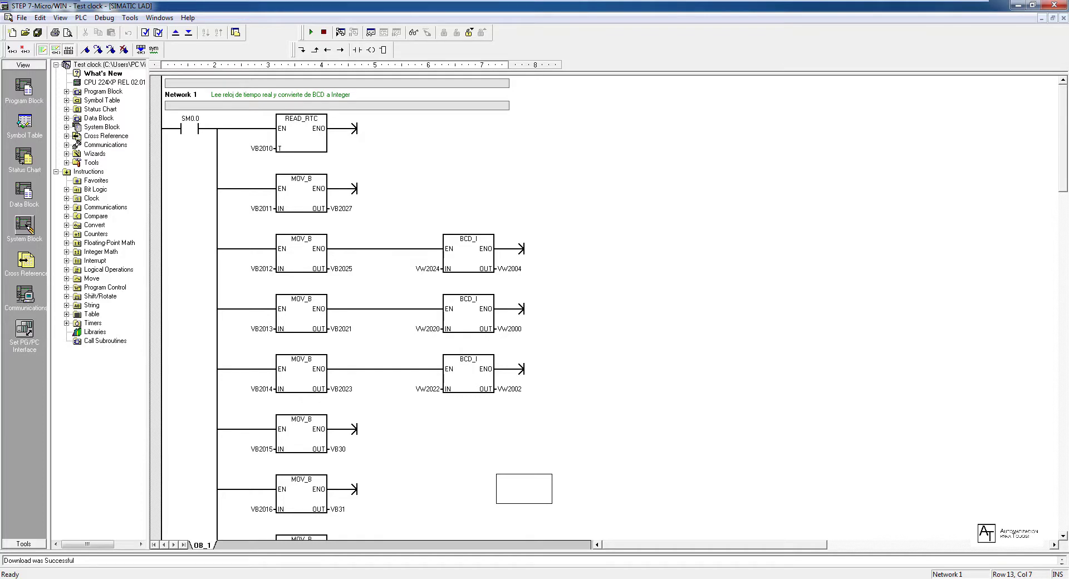
{"action": "left_click", "coordinate": [469, 177]}
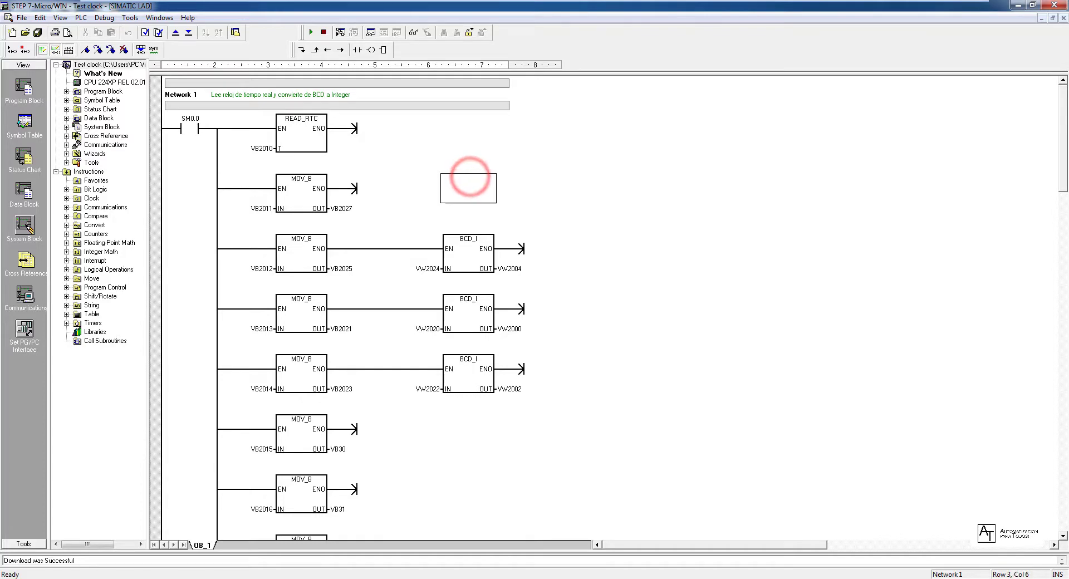
{"action": "left_click", "coordinate": [340, 32]}
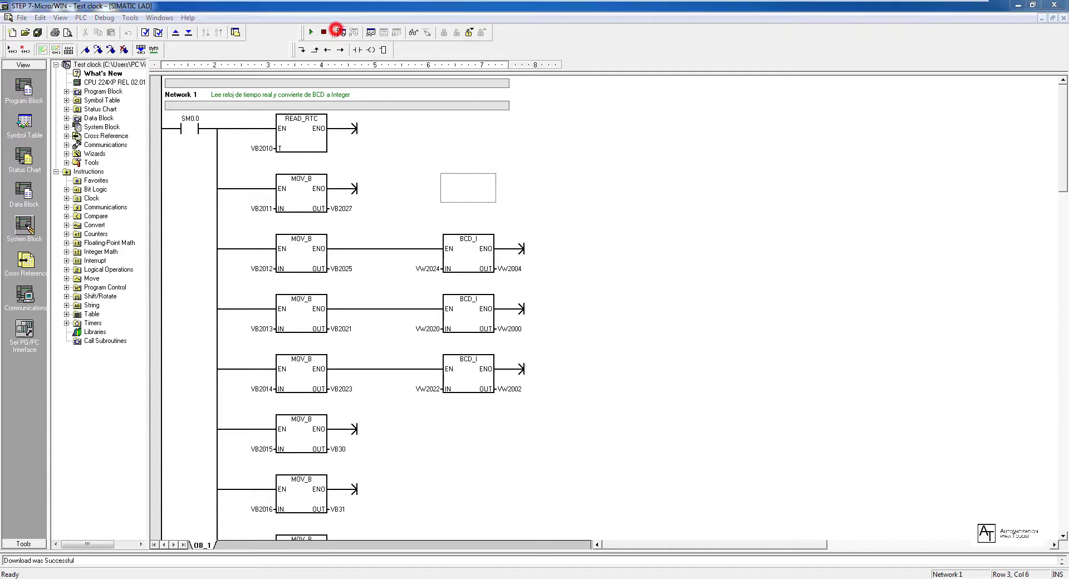
{"action": "left_click", "coordinate": [629, 325]}
{"action": "left_click", "coordinate": [629, 324]}
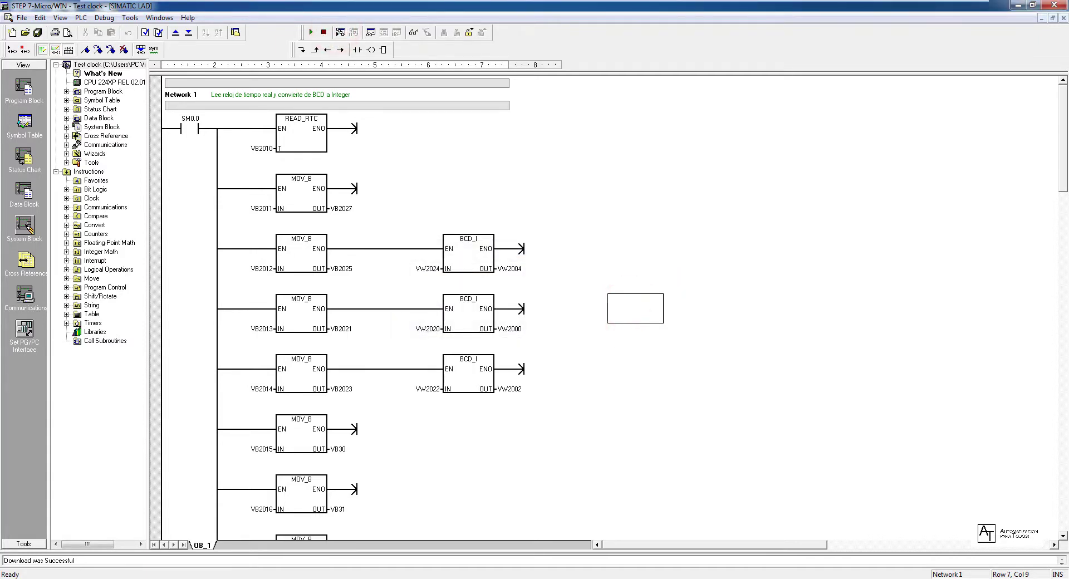
{"action": "left_click", "coordinate": [635, 398]}
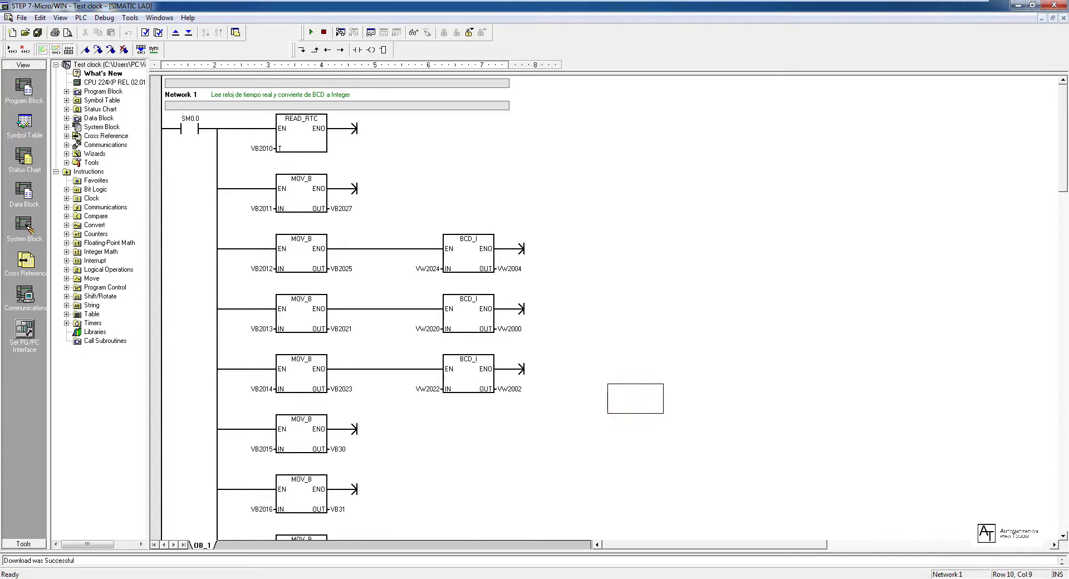
Step: Open the PG/PC interface settings and choose CP5711(PROFIBUS) as the interface parameter set
{"action": "left_click", "coordinate": [24, 328]}
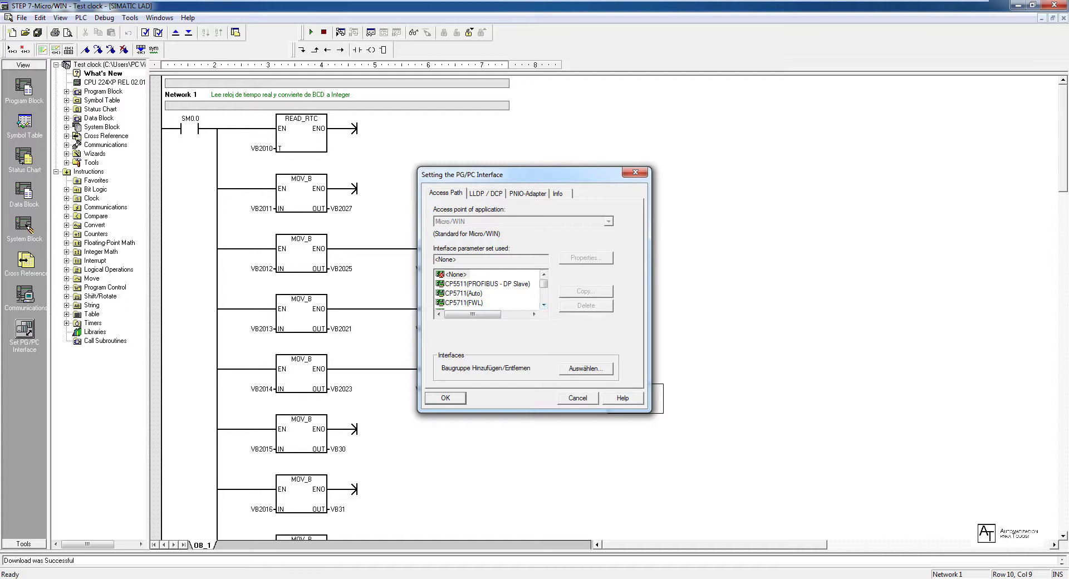
{"action": "left_click", "coordinate": [543, 304]}
{"action": "left_click", "coordinate": [543, 304]}
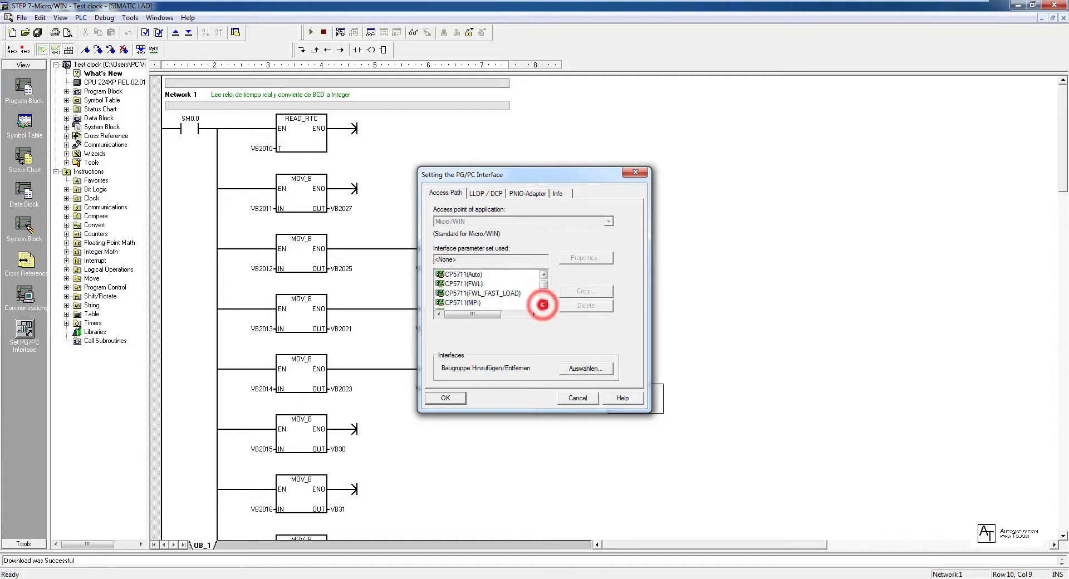
{"action": "left_click", "coordinate": [543, 304]}
{"action": "left_click", "coordinate": [451, 302]}
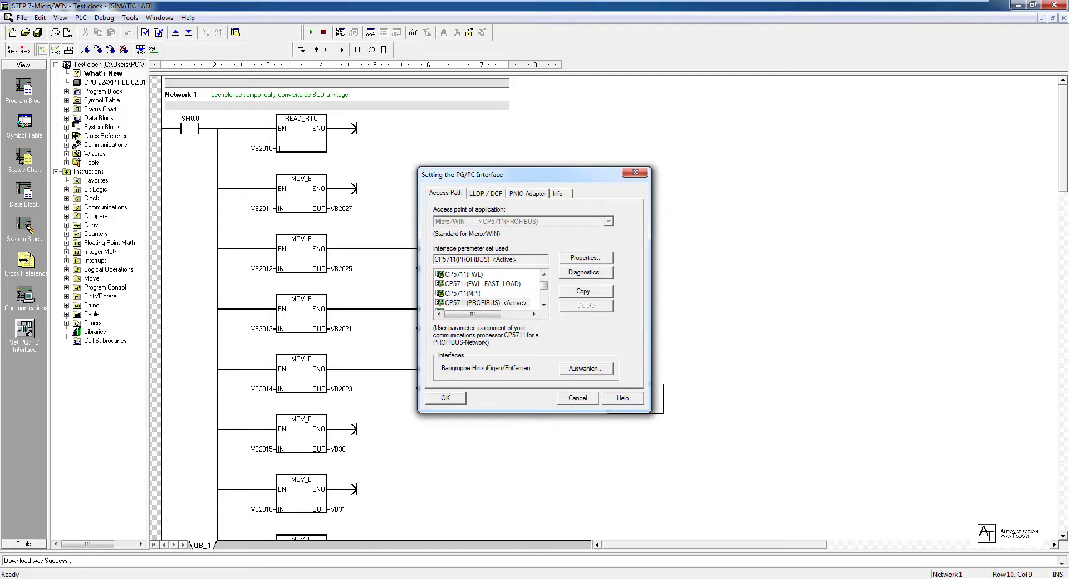
Step: Check the virtual machine's removable devices for the Siemens SIMATIC CP 5711 connection
{"action": "mouse_move", "coordinate": [367, 2]}
{"action": "left_click", "coordinate": [181, 8]}
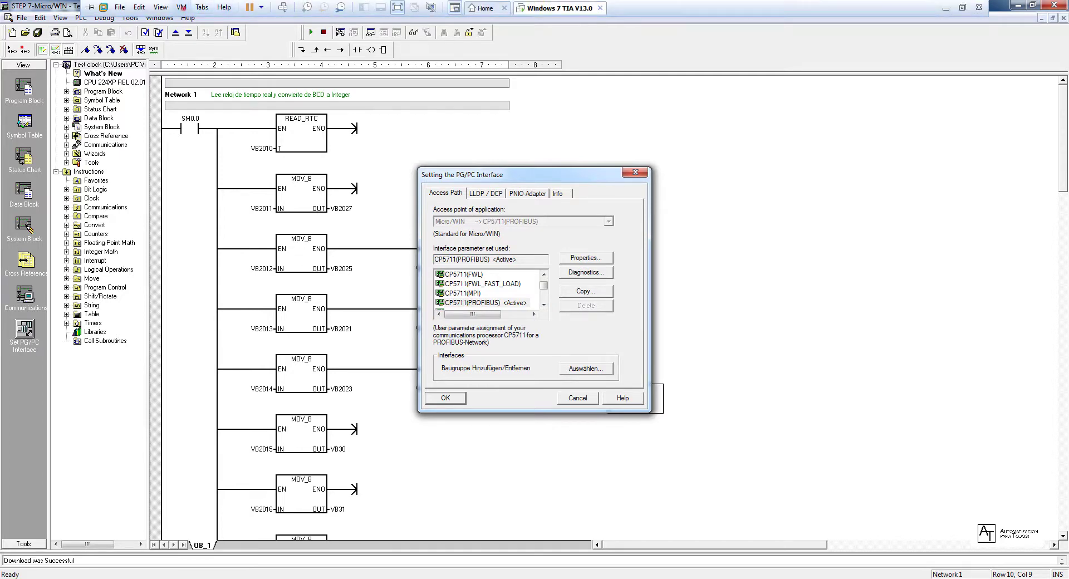
{"action": "mouse_move", "coordinate": [251, 34]}
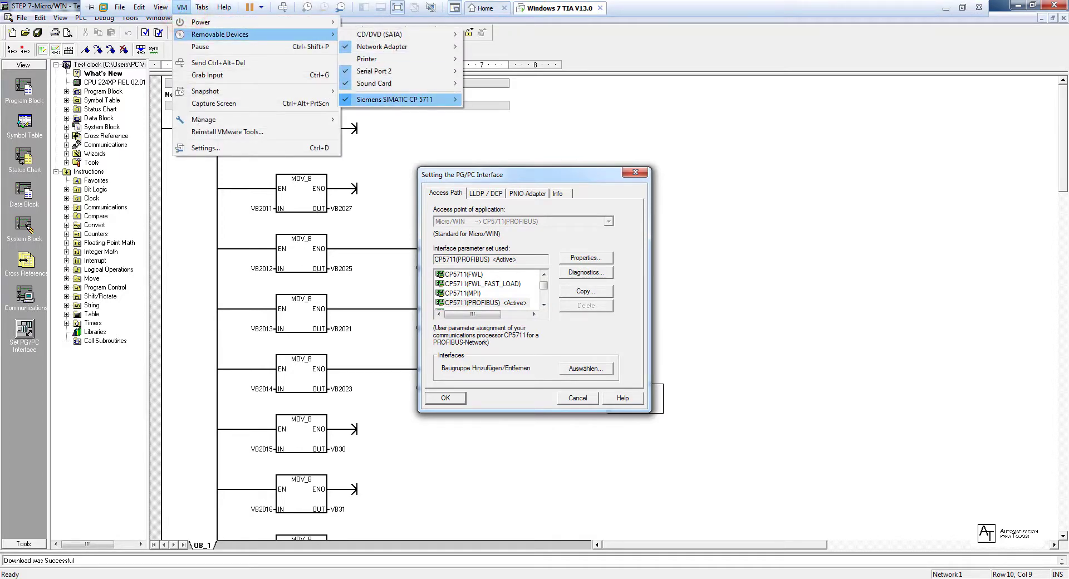
{"action": "mouse_move", "coordinate": [395, 99]}
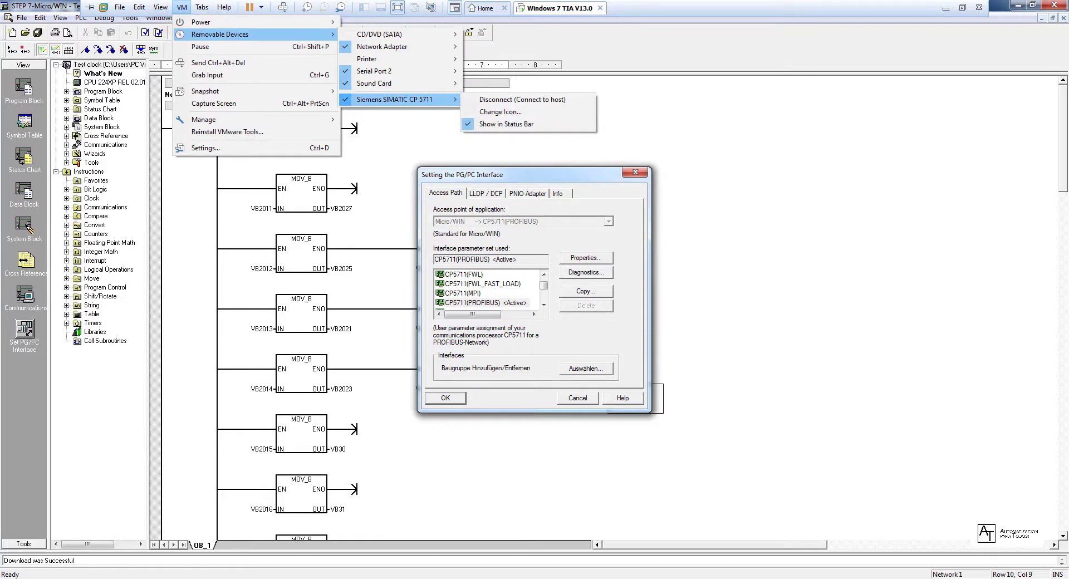
{"action": "left_click", "coordinate": [762, 259]}
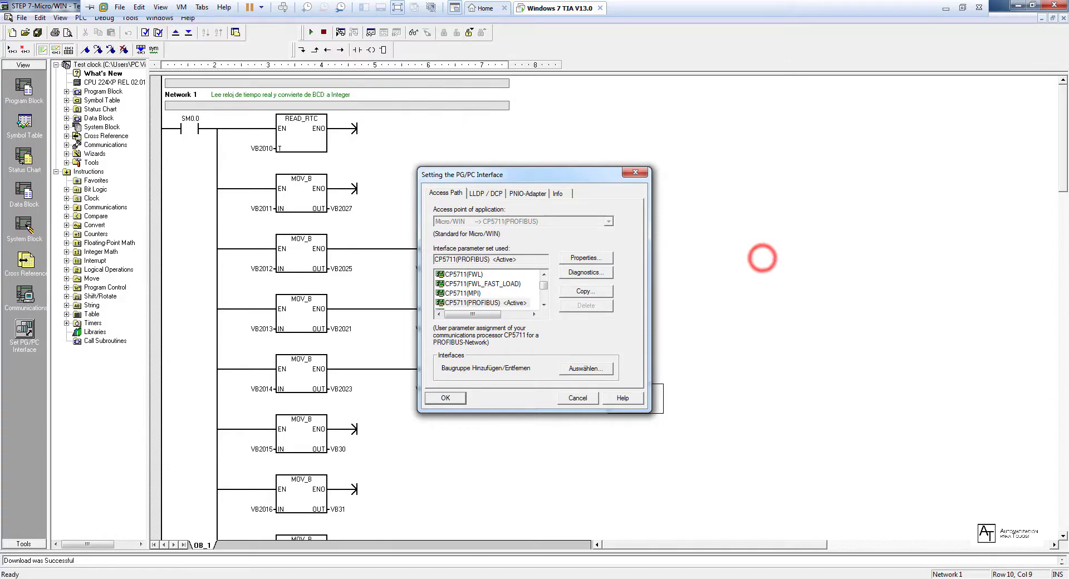
Step: Set the transmission rate of CP5711(PROFIBUS) to 9.6 kbps and accept its properties
{"action": "left_click", "coordinate": [520, 302]}
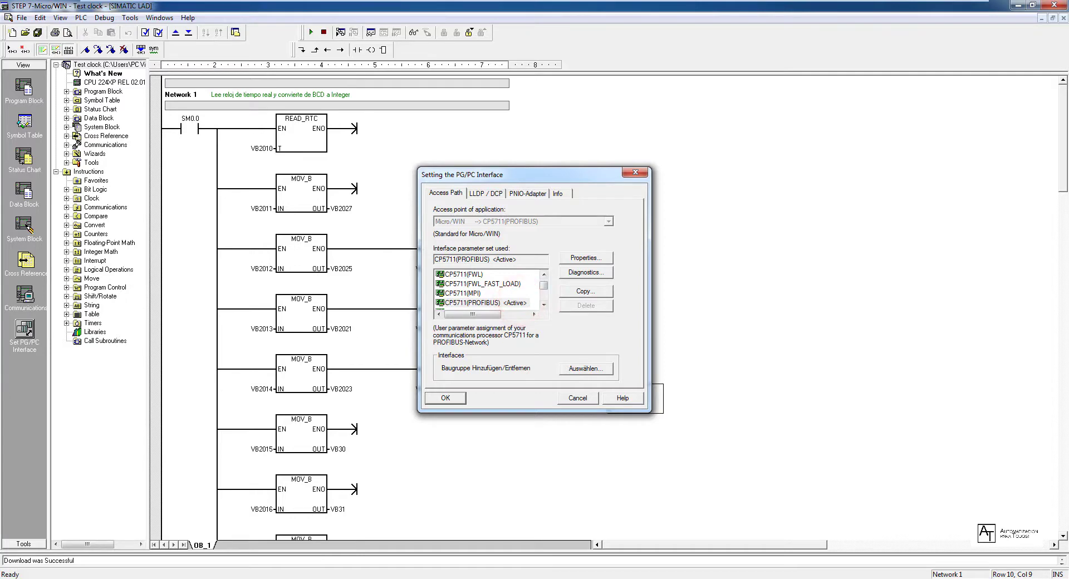
{"action": "left_click", "coordinate": [595, 258]}
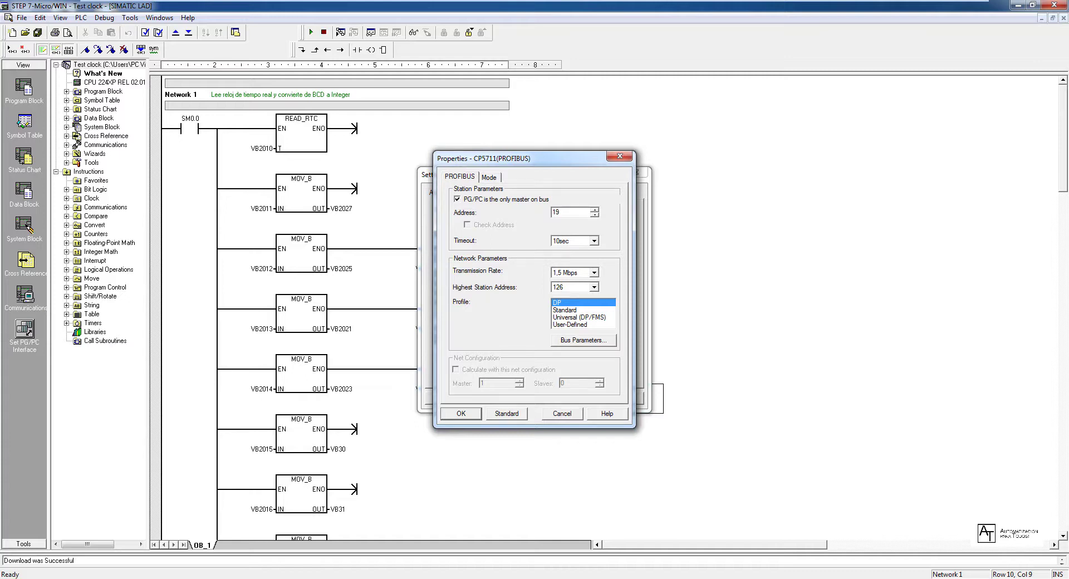
{"action": "left_click", "coordinate": [594, 272]}
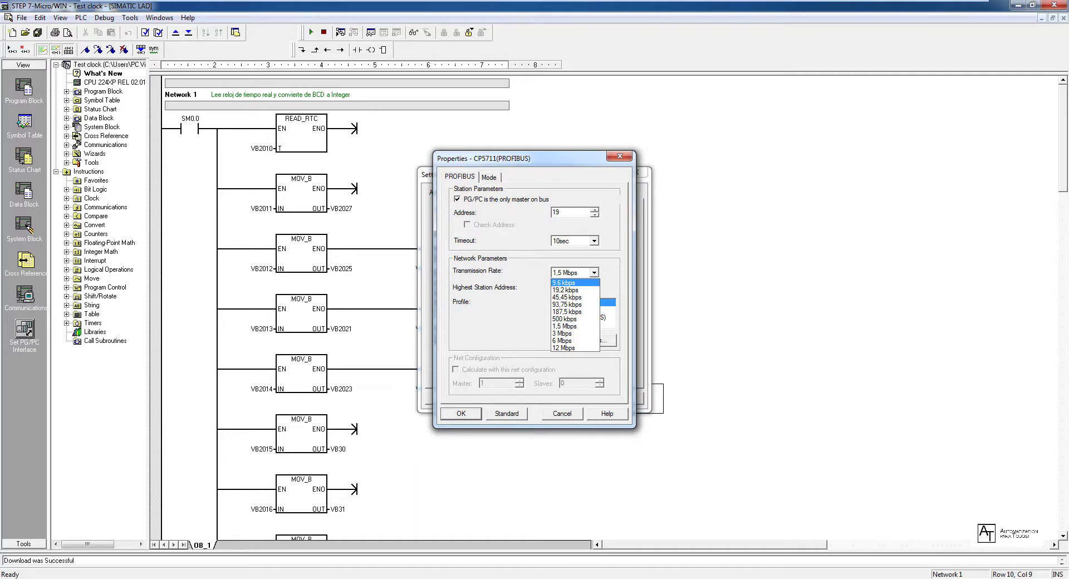
{"action": "left_click", "coordinate": [584, 283]}
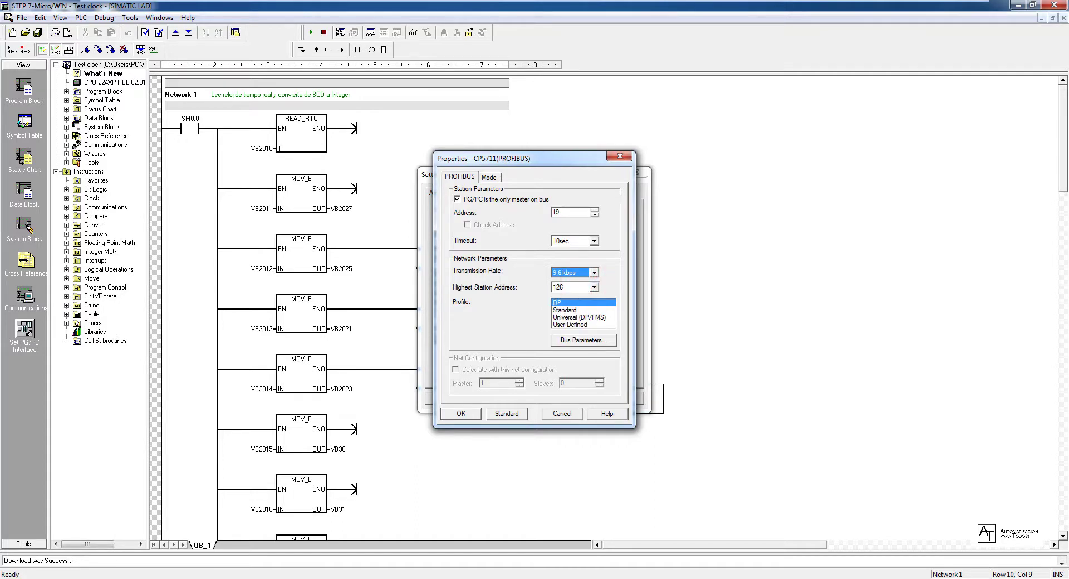
{"action": "double_click", "coordinate": [566, 212]}
{"action": "left_click", "coordinate": [473, 415]}
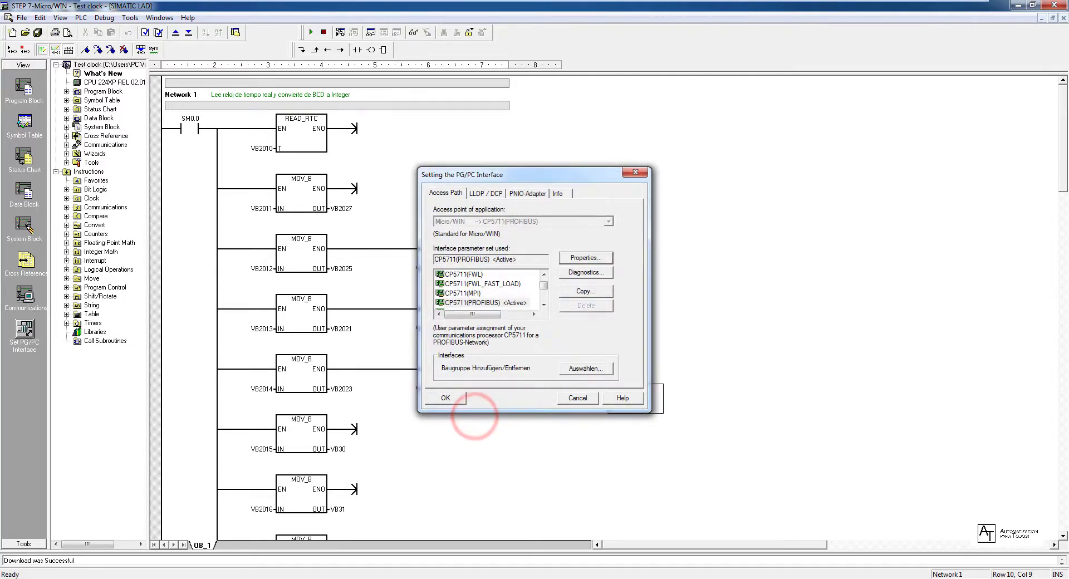
Step: Run the network diagnostics test for CP5711(PROFIBUS), read the bus nodes and accept the interface settings
{"action": "left_click", "coordinate": [606, 272]}
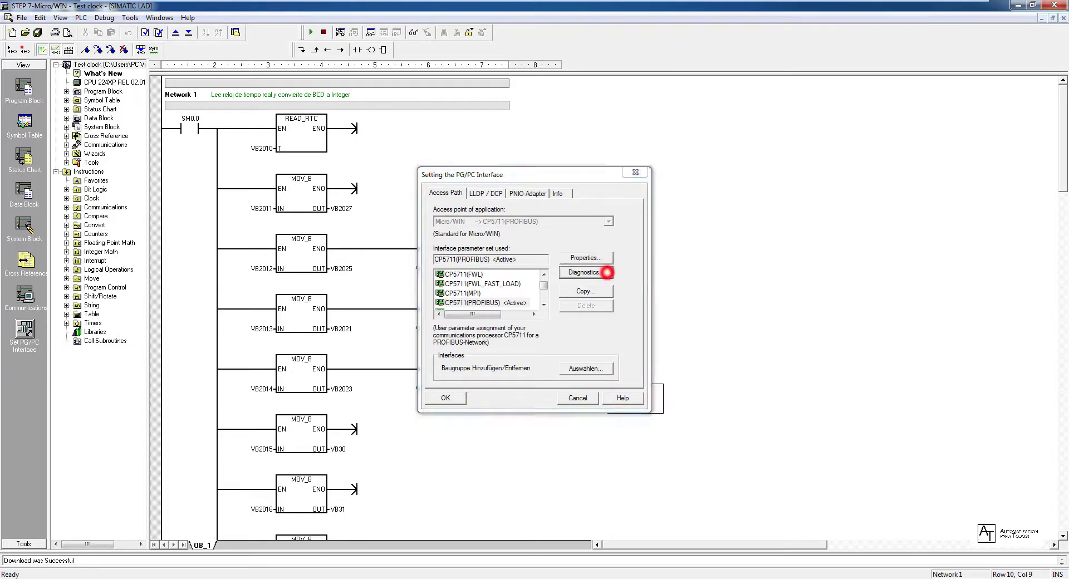
{"action": "left_click", "coordinate": [455, 210]}
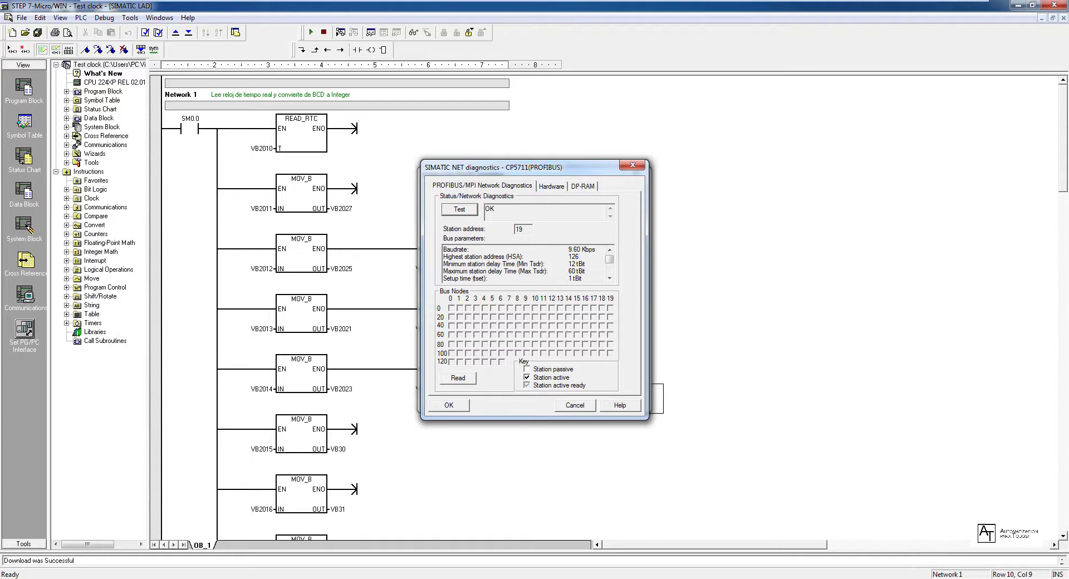
{"action": "left_click", "coordinate": [457, 377]}
{"action": "left_click", "coordinate": [693, 329]}
{"action": "left_click", "coordinate": [448, 404]}
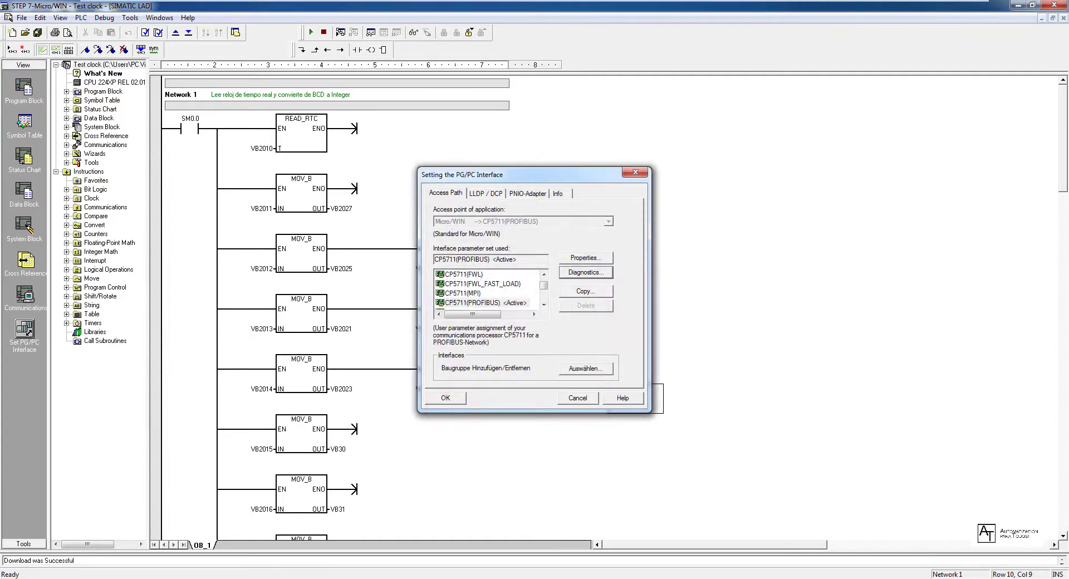
{"action": "left_click", "coordinate": [445, 397]}
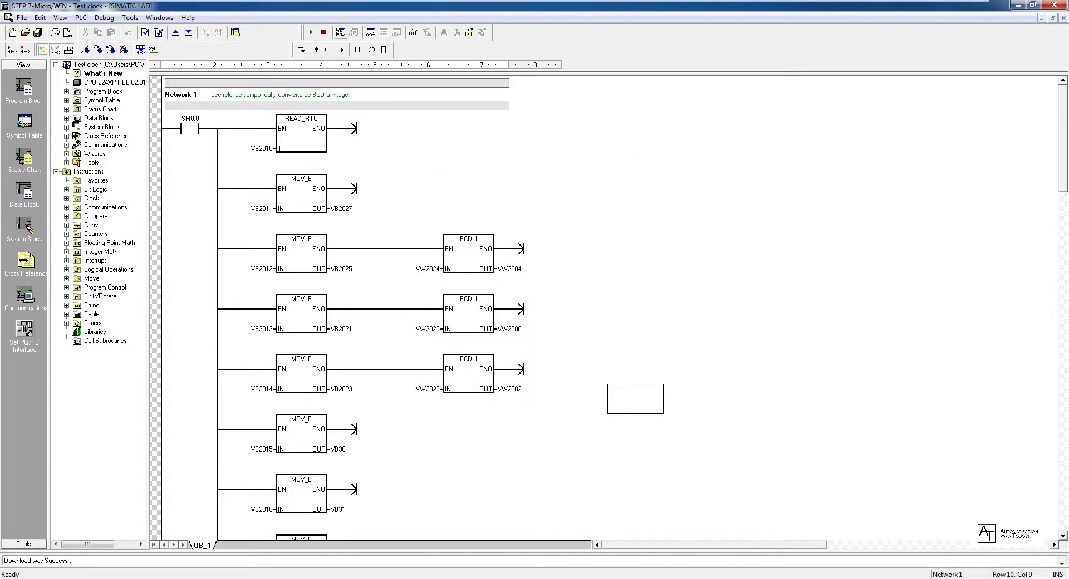
Step: Try to start program status monitoring through the CP5711 and dismiss the connection message
{"action": "left_click", "coordinate": [341, 32]}
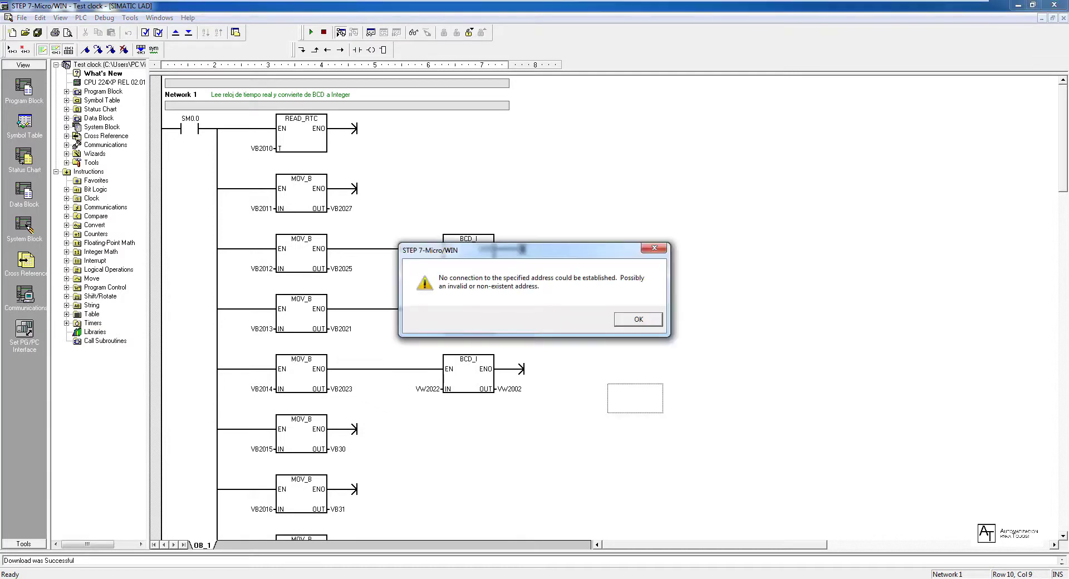
{"action": "left_click", "coordinate": [649, 320]}
{"action": "left_click", "coordinate": [677, 270]}
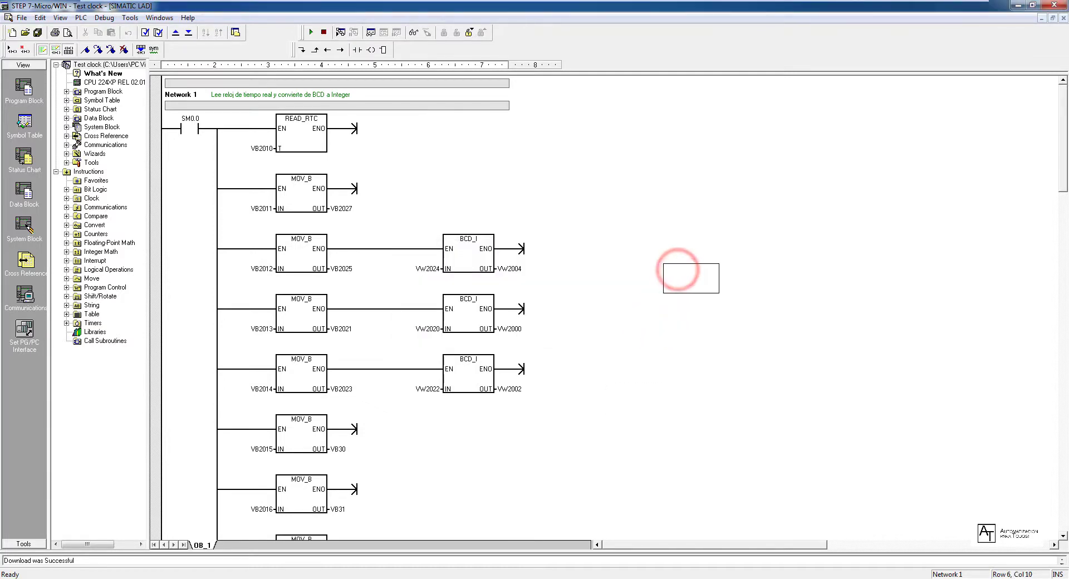
Step: Start an upload from the PLC, saving the project changes, and open its communications settings
{"action": "left_click", "coordinate": [176, 33]}
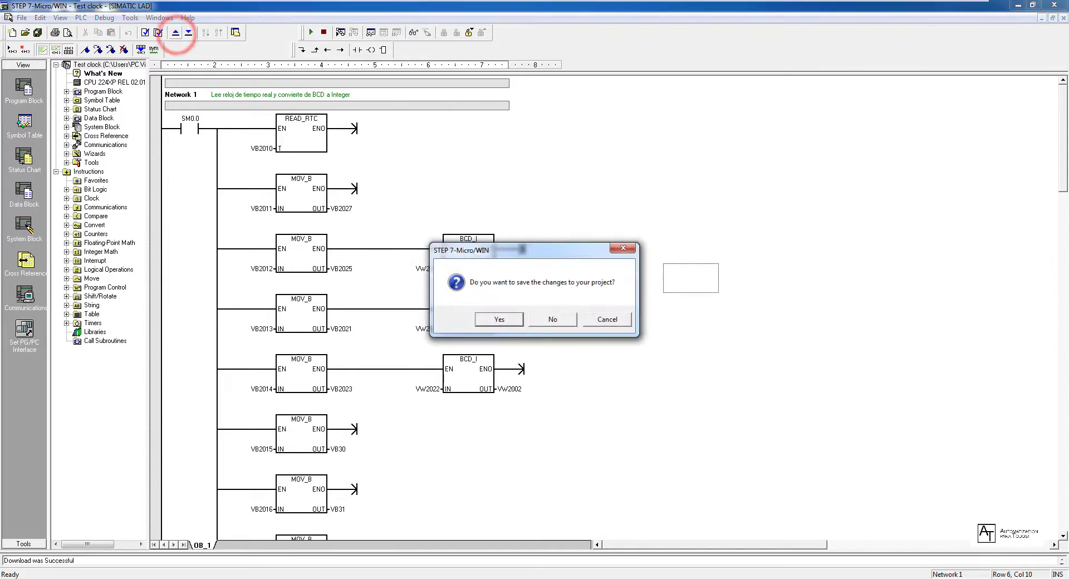
{"action": "left_click", "coordinate": [502, 317]}
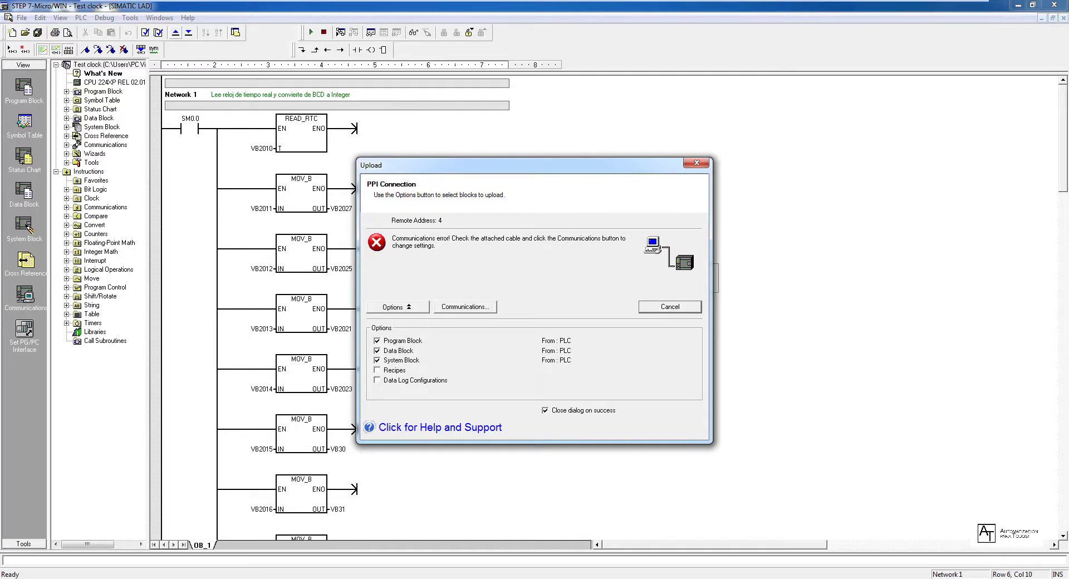
{"action": "left_click", "coordinate": [481, 304]}
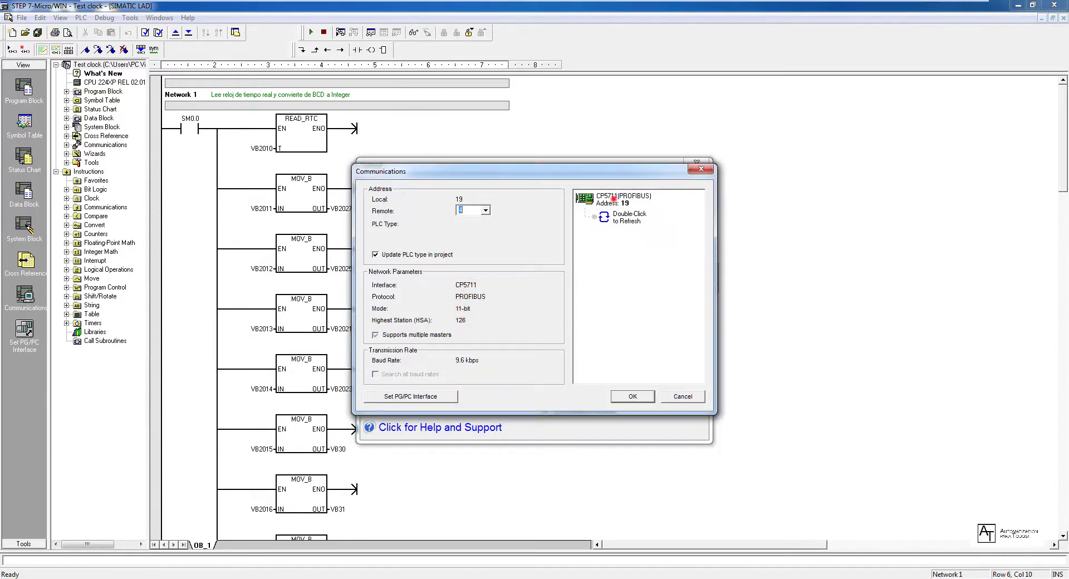
Step: Review and accept the CP5711(PROFIBUS) properties, then search the network for connected PLCs
{"action": "double_click", "coordinate": [612, 199]}
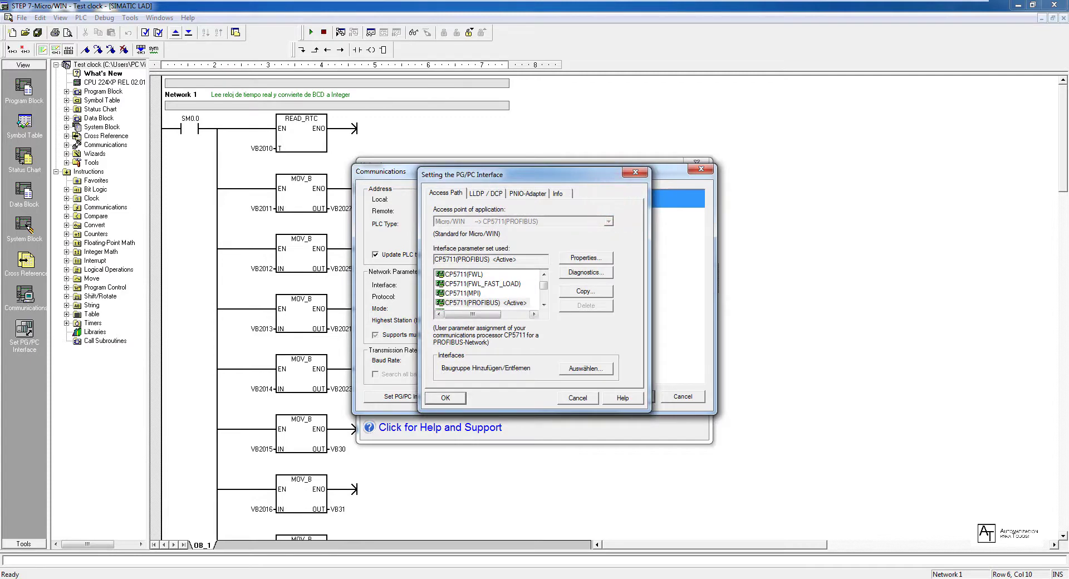
{"action": "left_click", "coordinate": [589, 257]}
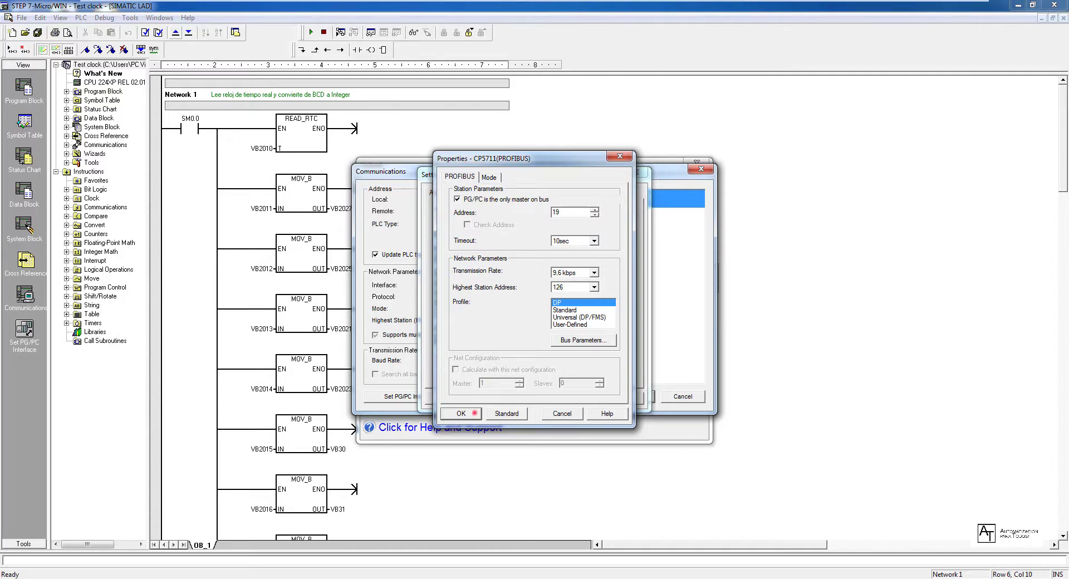
{"action": "left_click", "coordinate": [472, 413]}
{"action": "left_click", "coordinate": [456, 397]}
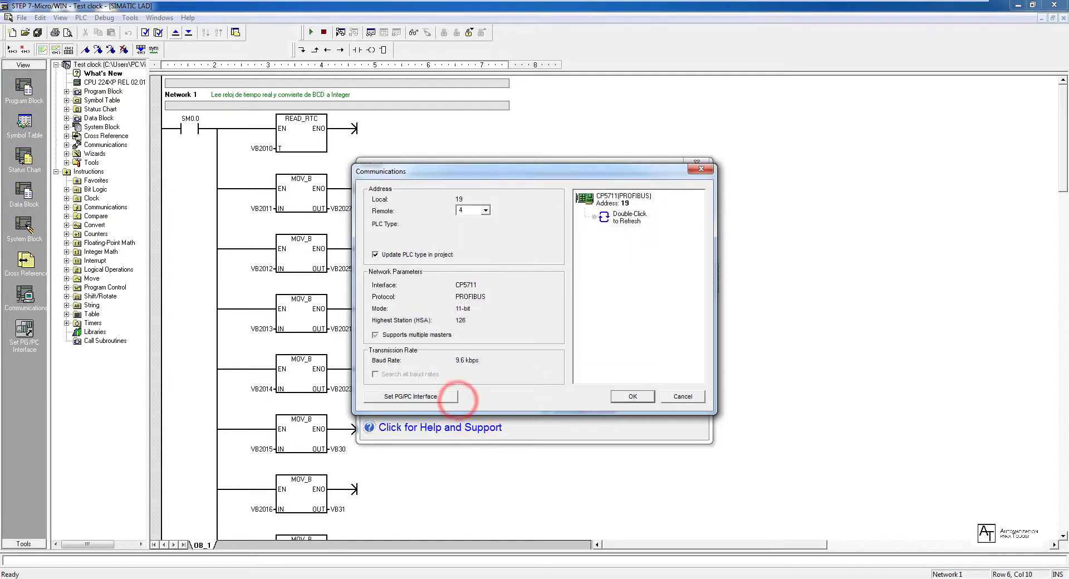
{"action": "double_click", "coordinate": [621, 215]}
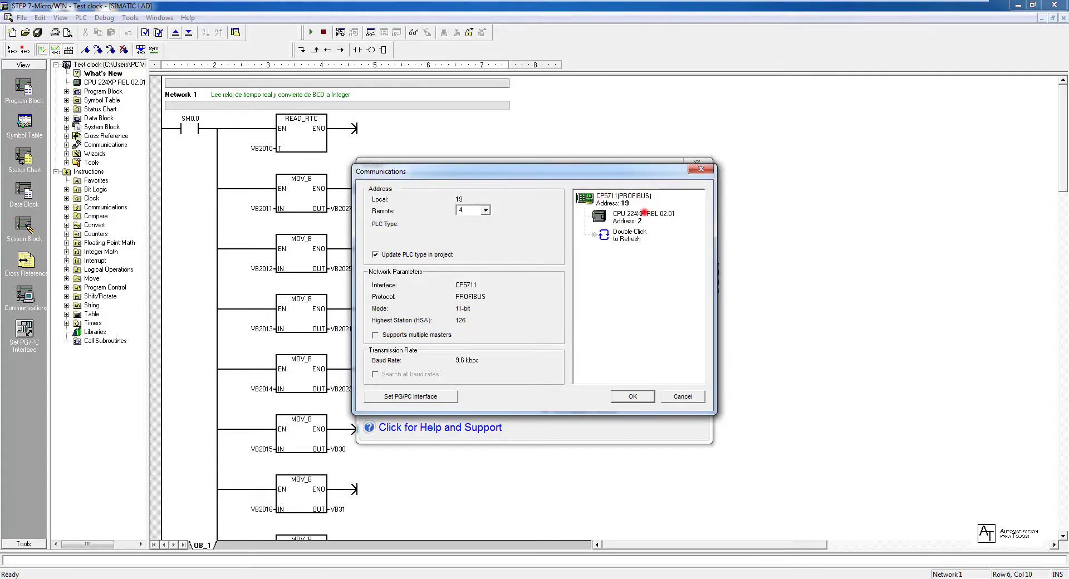
Step: Choose the CPU 224XP REL 02.01 at address 2 as the remote PLC and upload its program, data and system blocks
{"action": "left_click", "coordinate": [598, 216]}
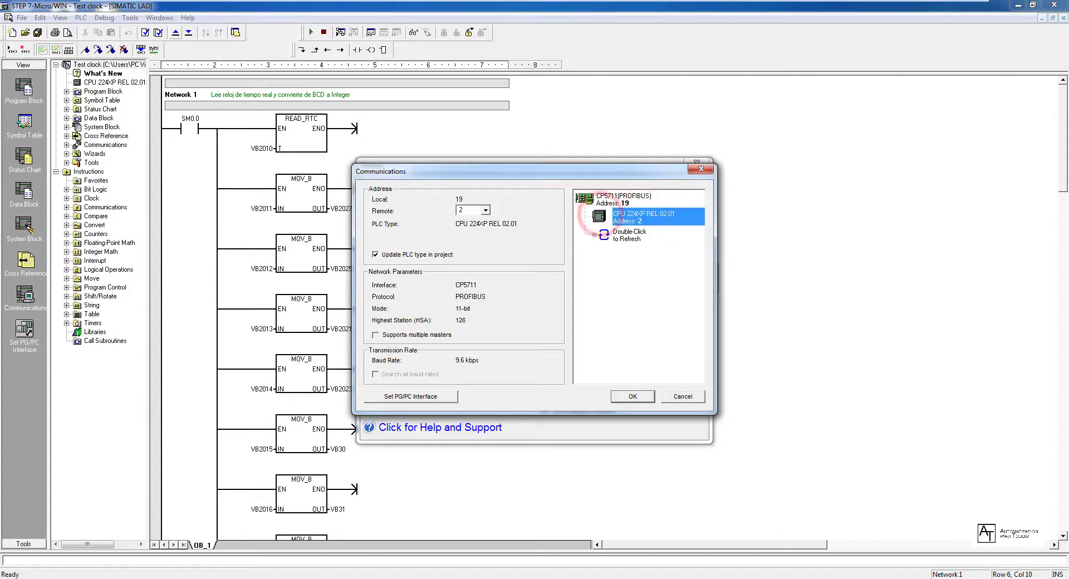
{"action": "left_click", "coordinate": [632, 395]}
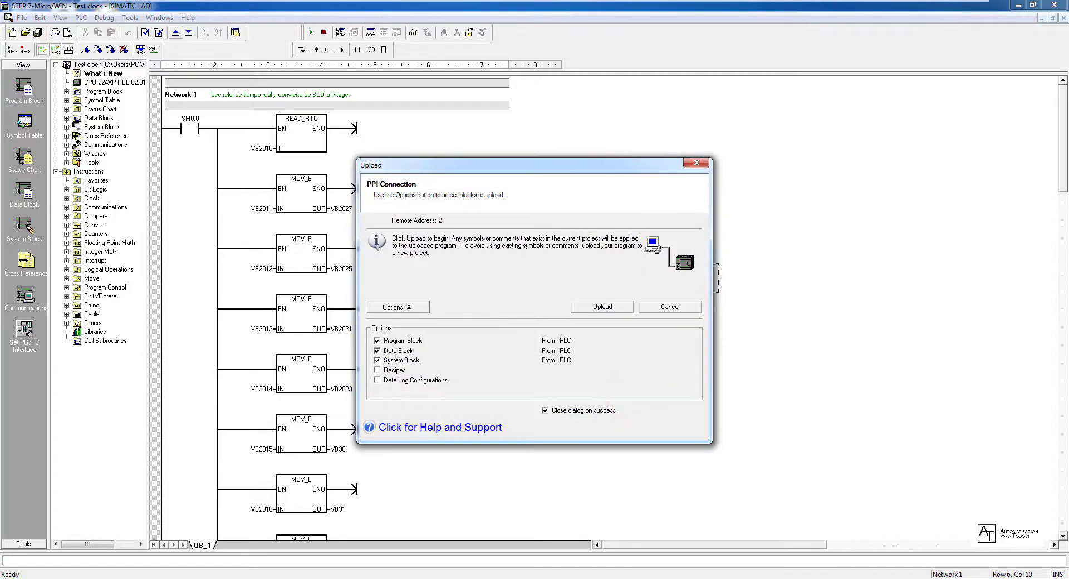
{"action": "left_click", "coordinate": [614, 306]}
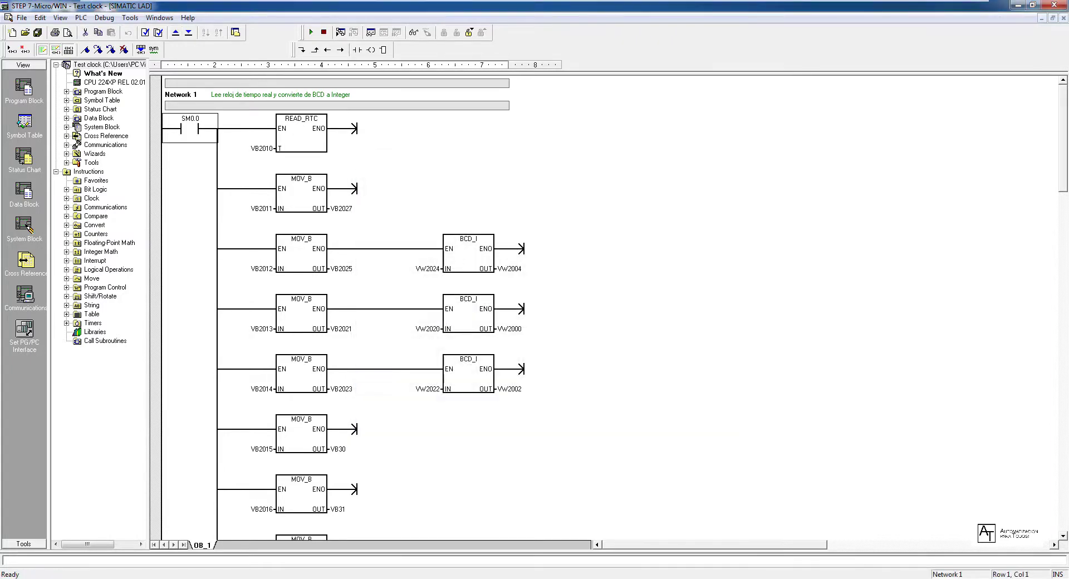
Step: Start program status monitoring, comparing the project with the PLC program to resolve the timestamp mismatch
{"action": "left_click", "coordinate": [341, 32]}
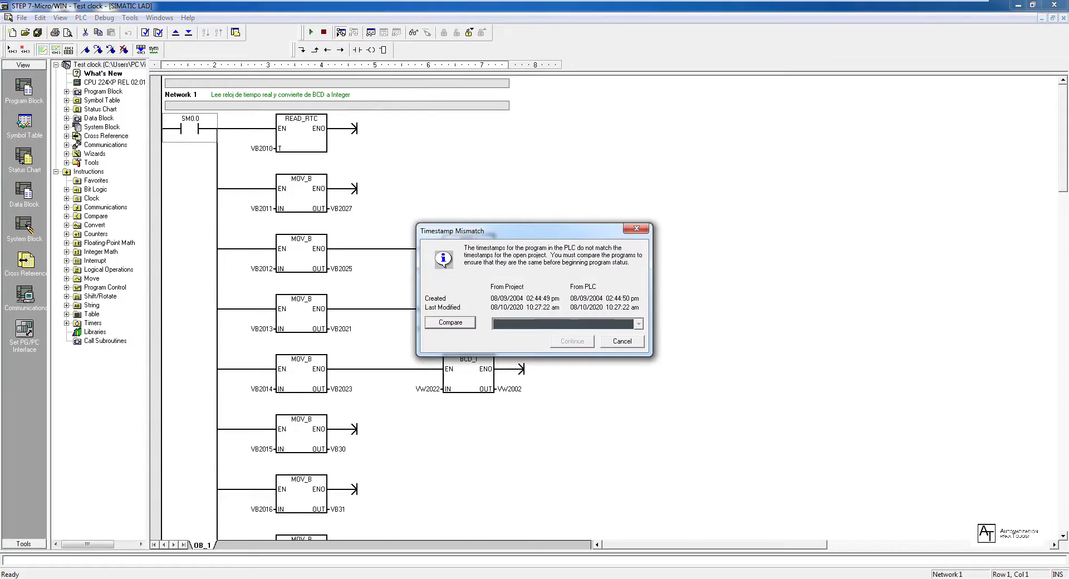
{"action": "left_click", "coordinate": [451, 323]}
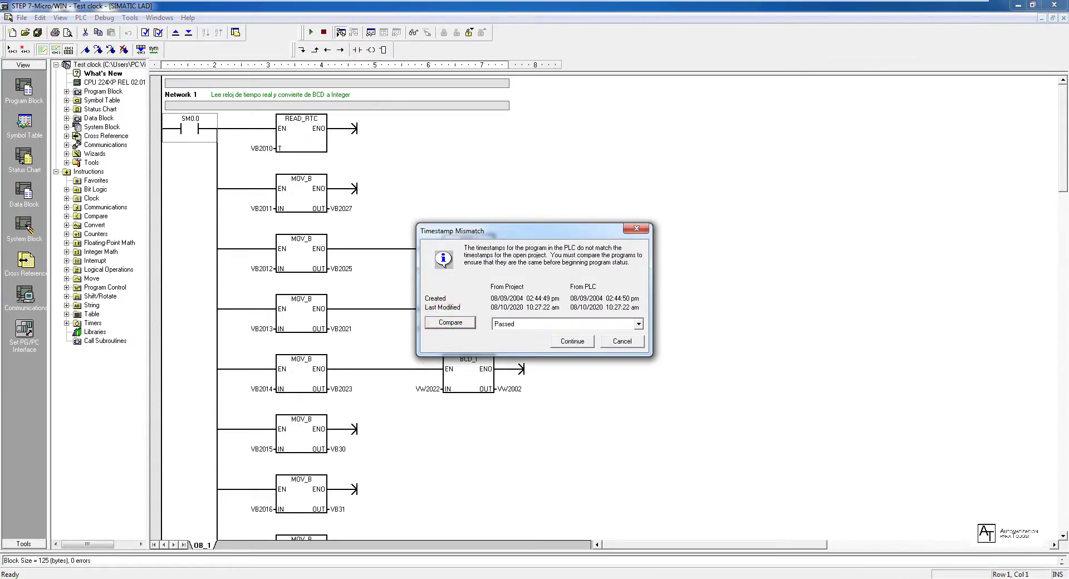
{"action": "left_click", "coordinate": [572, 342]}
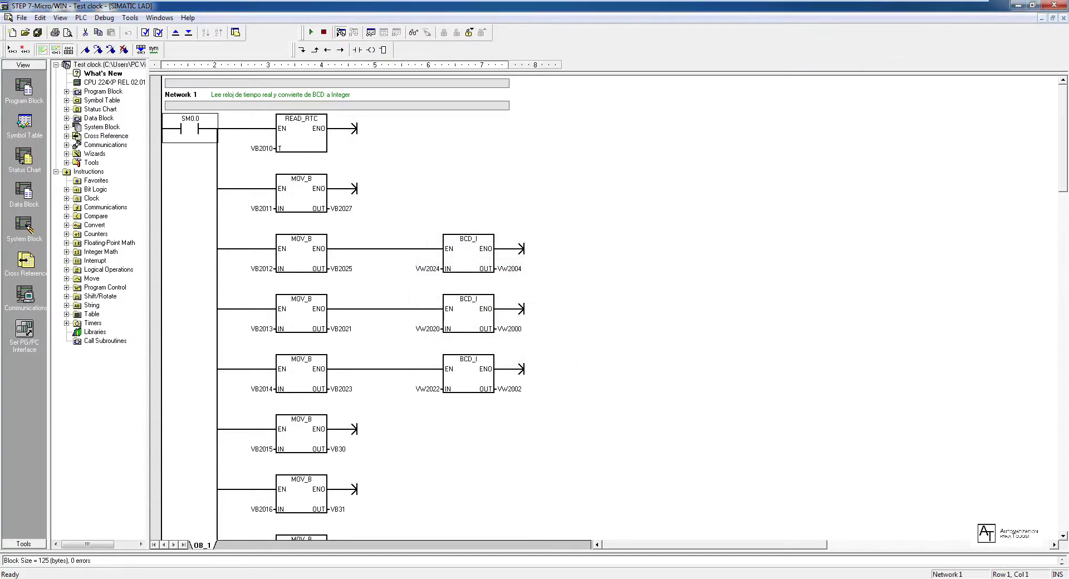